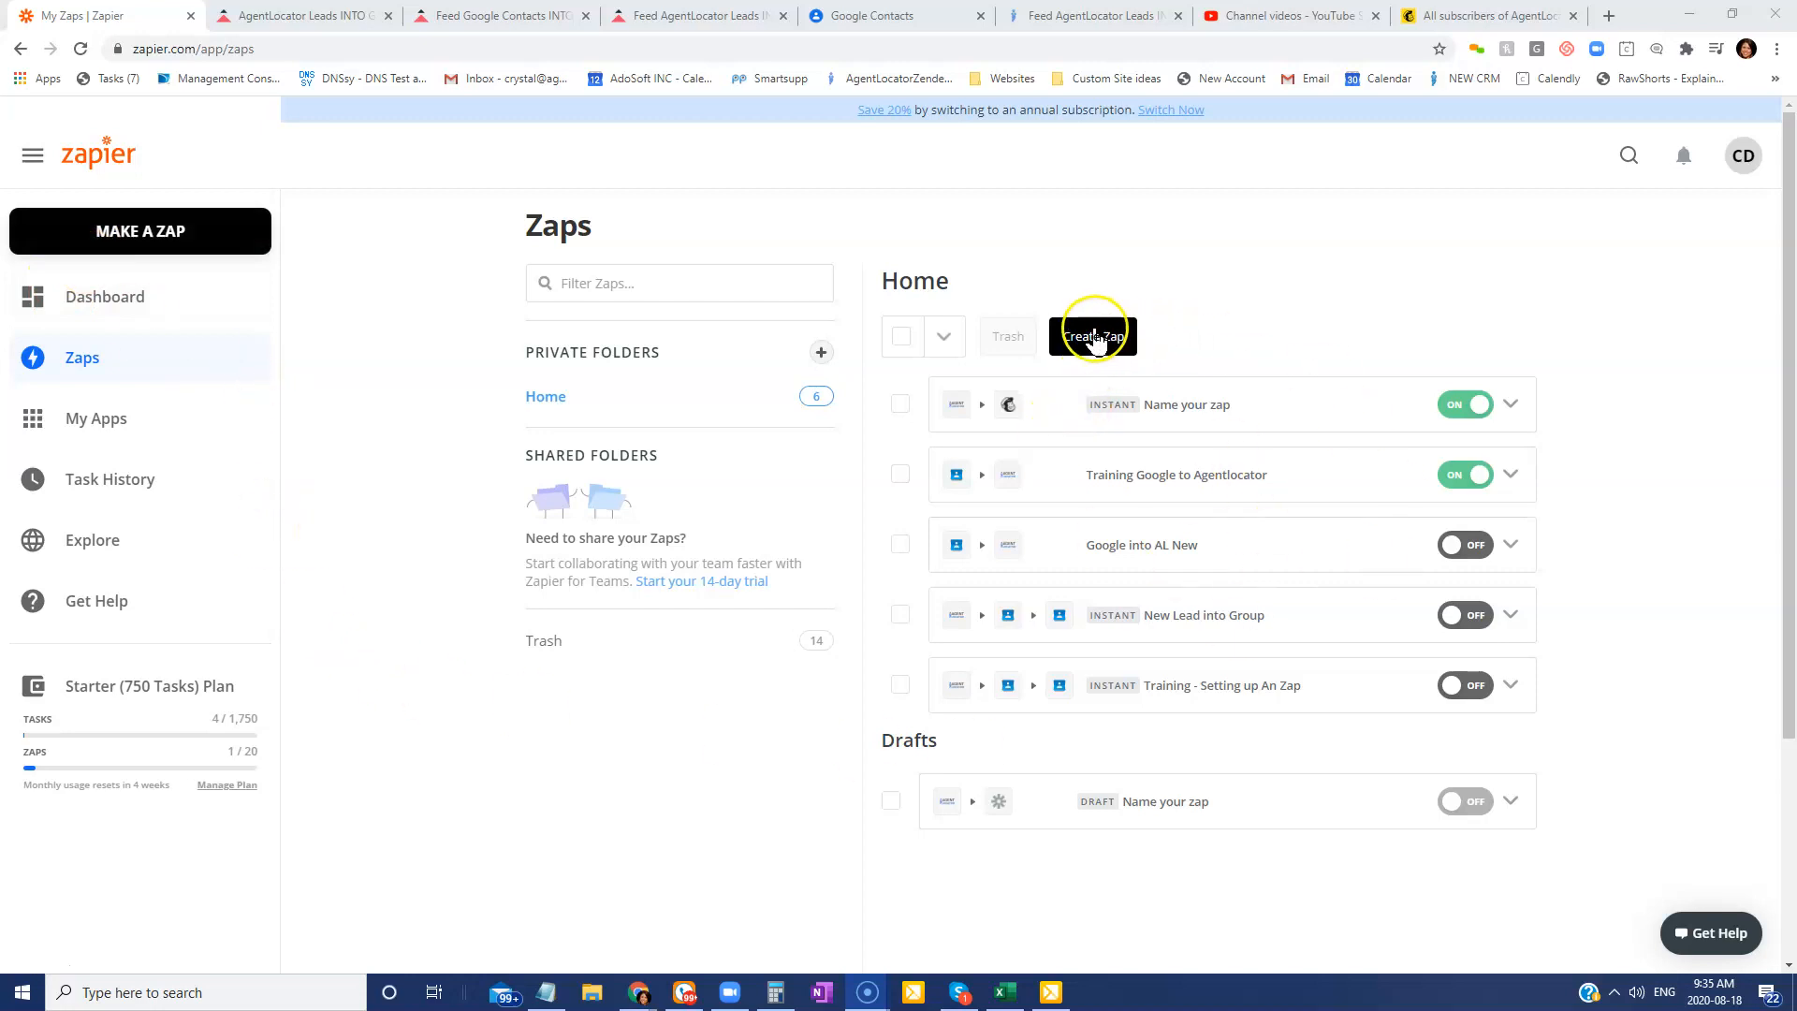
Start a new Zap from the Zaps page with Create Zap.
left_click(1092, 335)
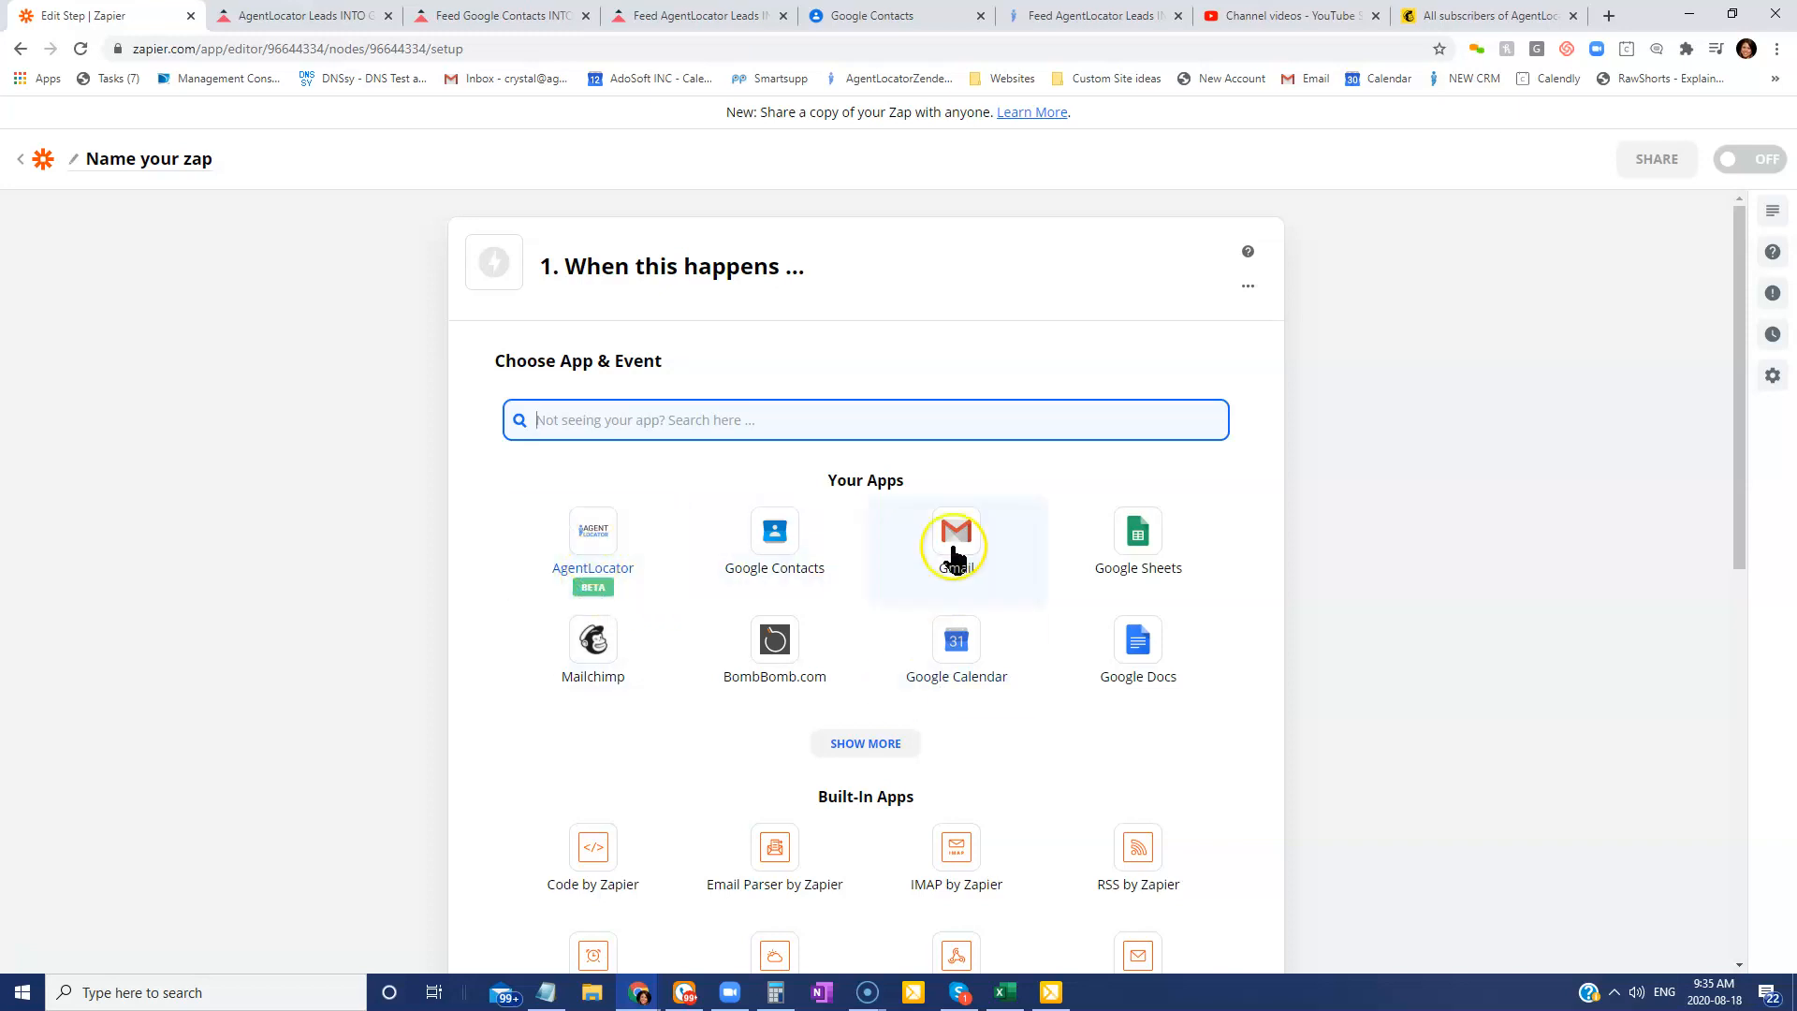
Set the trigger to AgentLocator's New Lead event, found by searching 'Agentl'.
left_click(649, 405)
type("Ag")
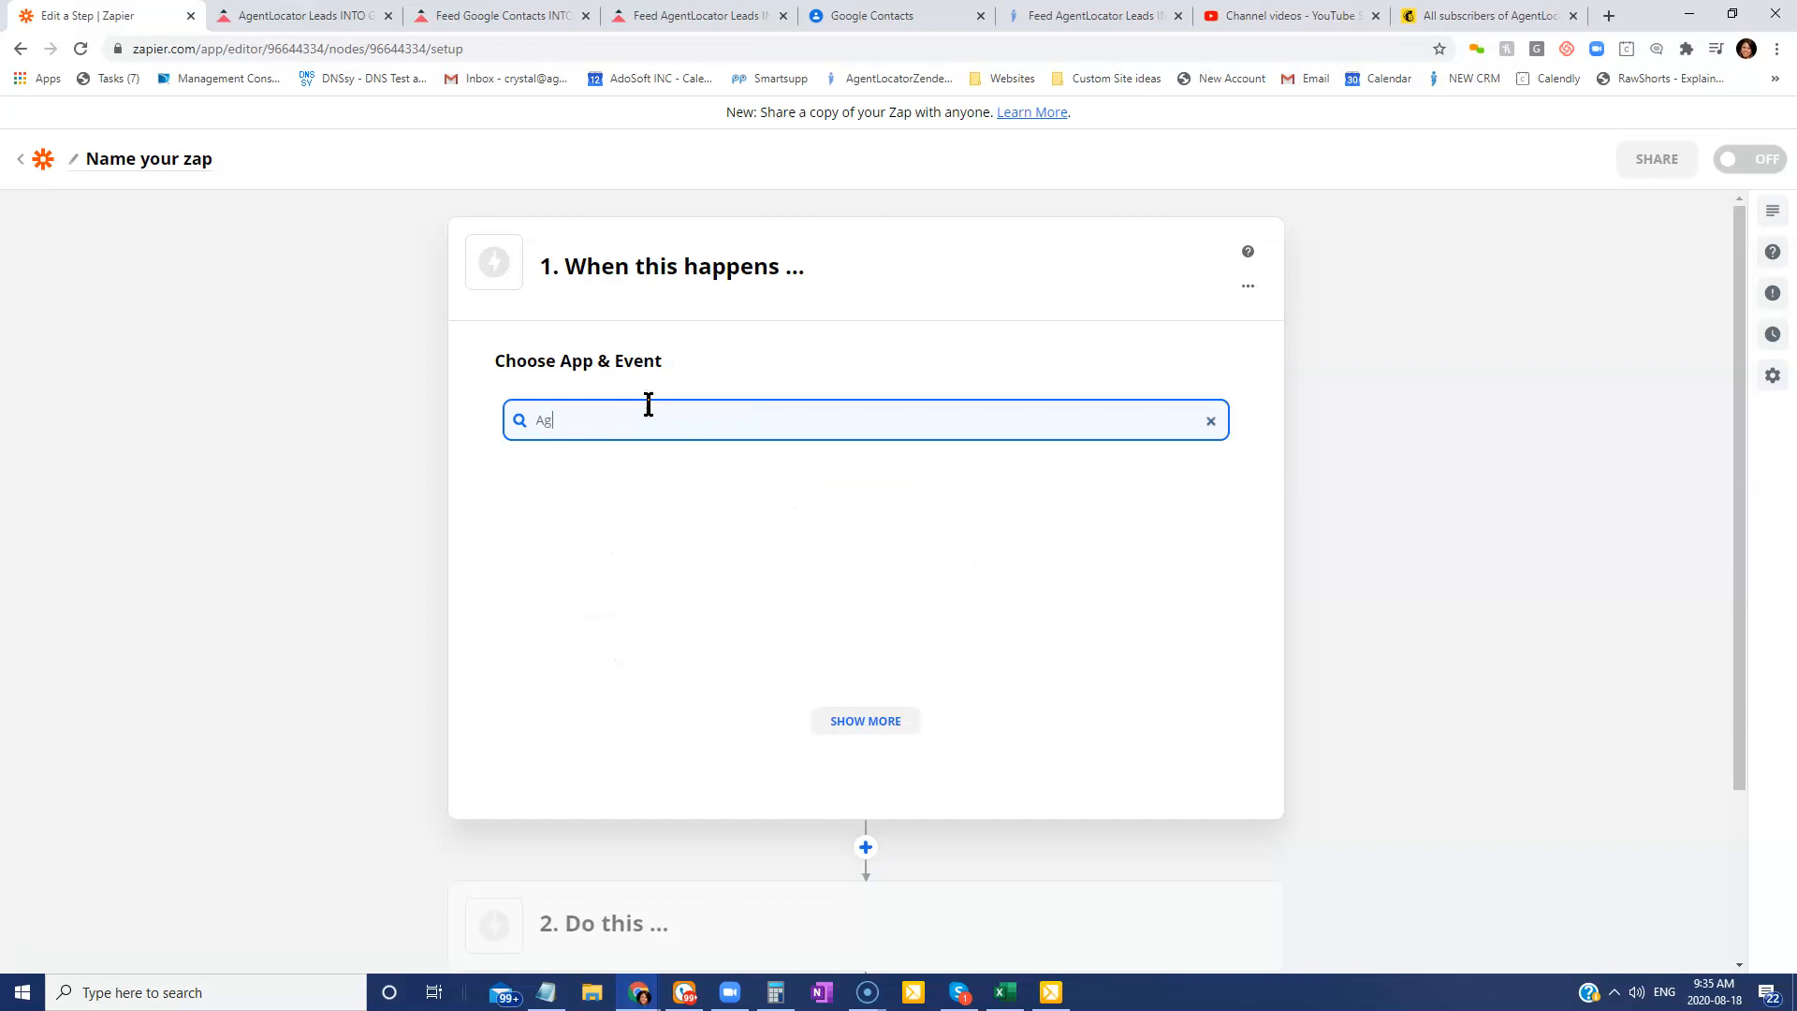
type("entl")
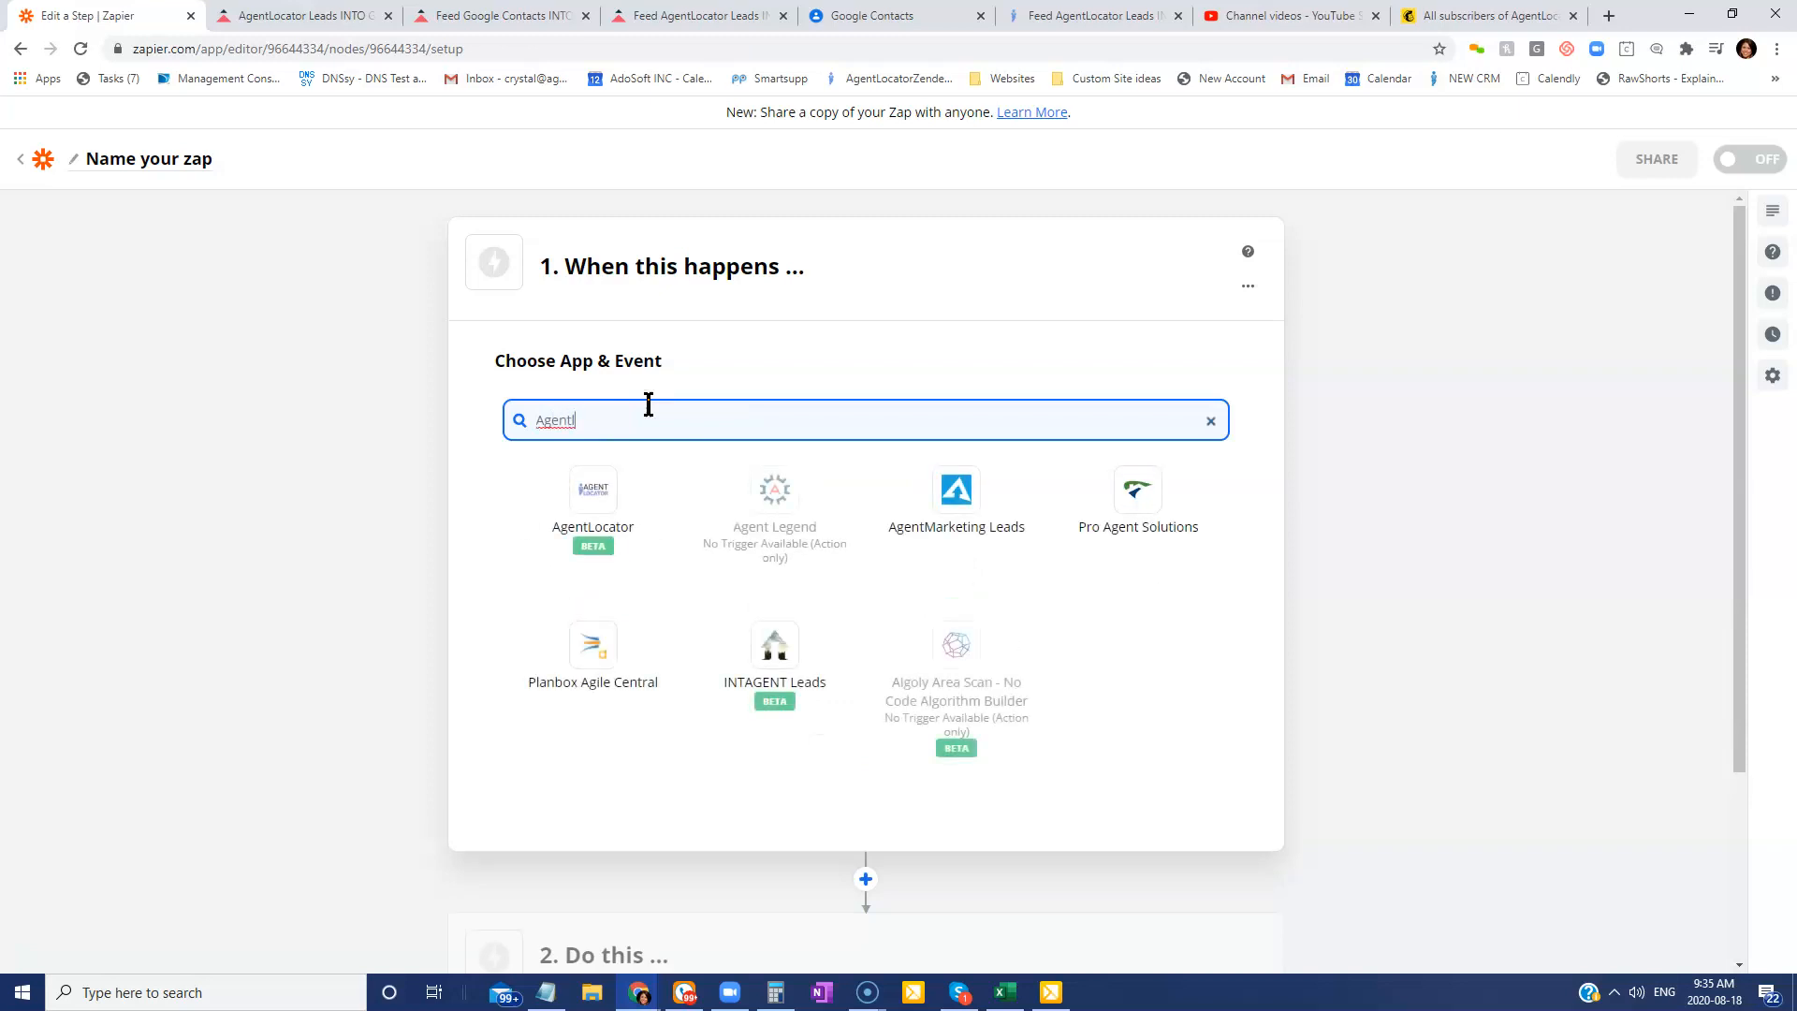
left_click(594, 490)
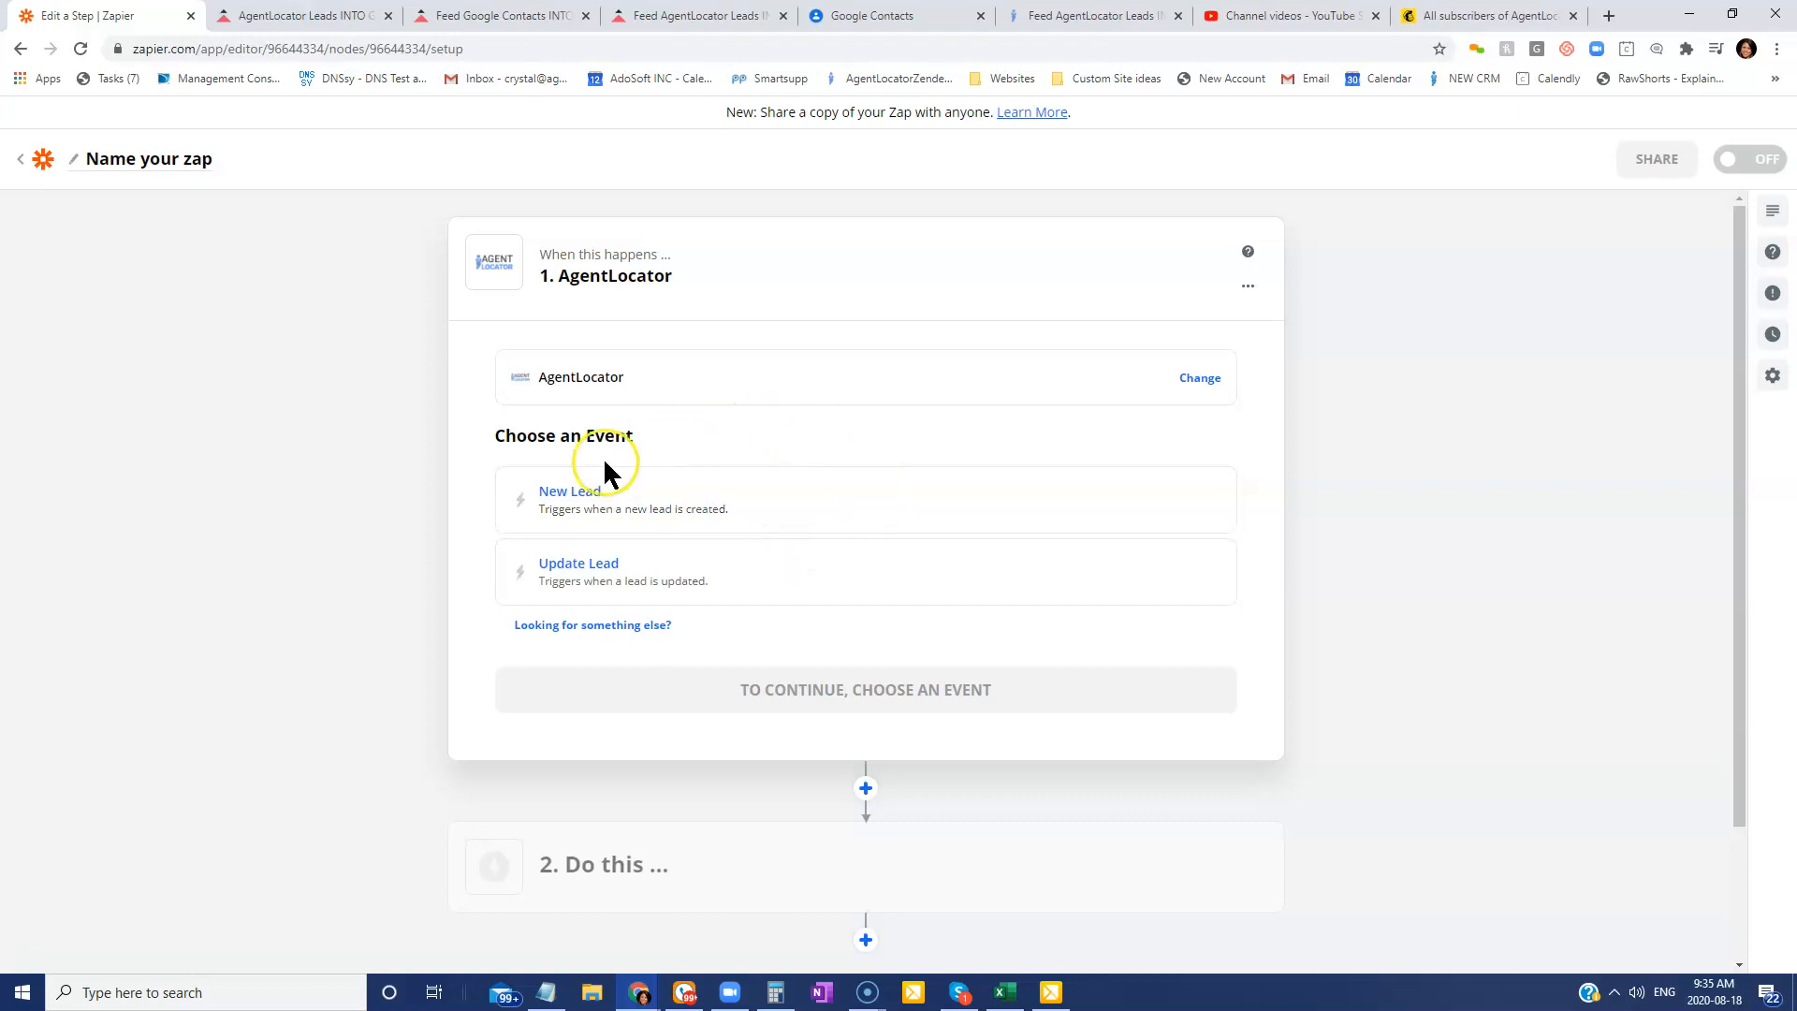
left_click(586, 510)
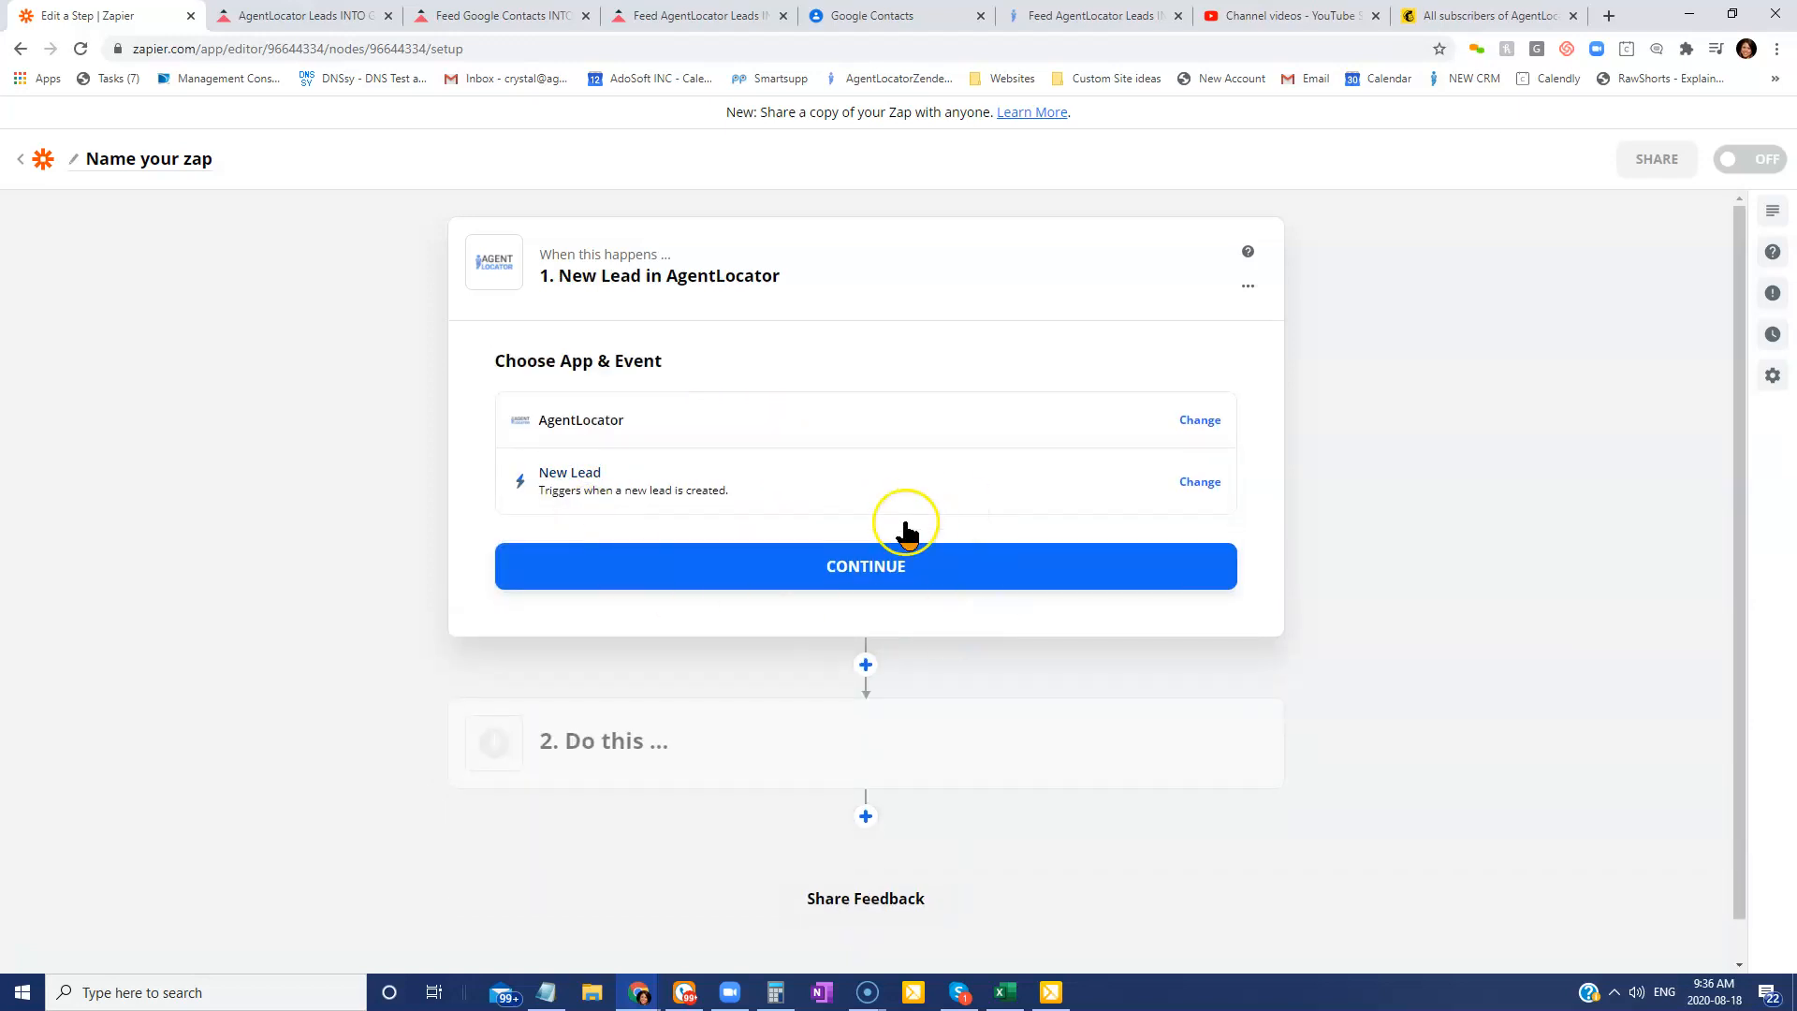
left_click(878, 580)
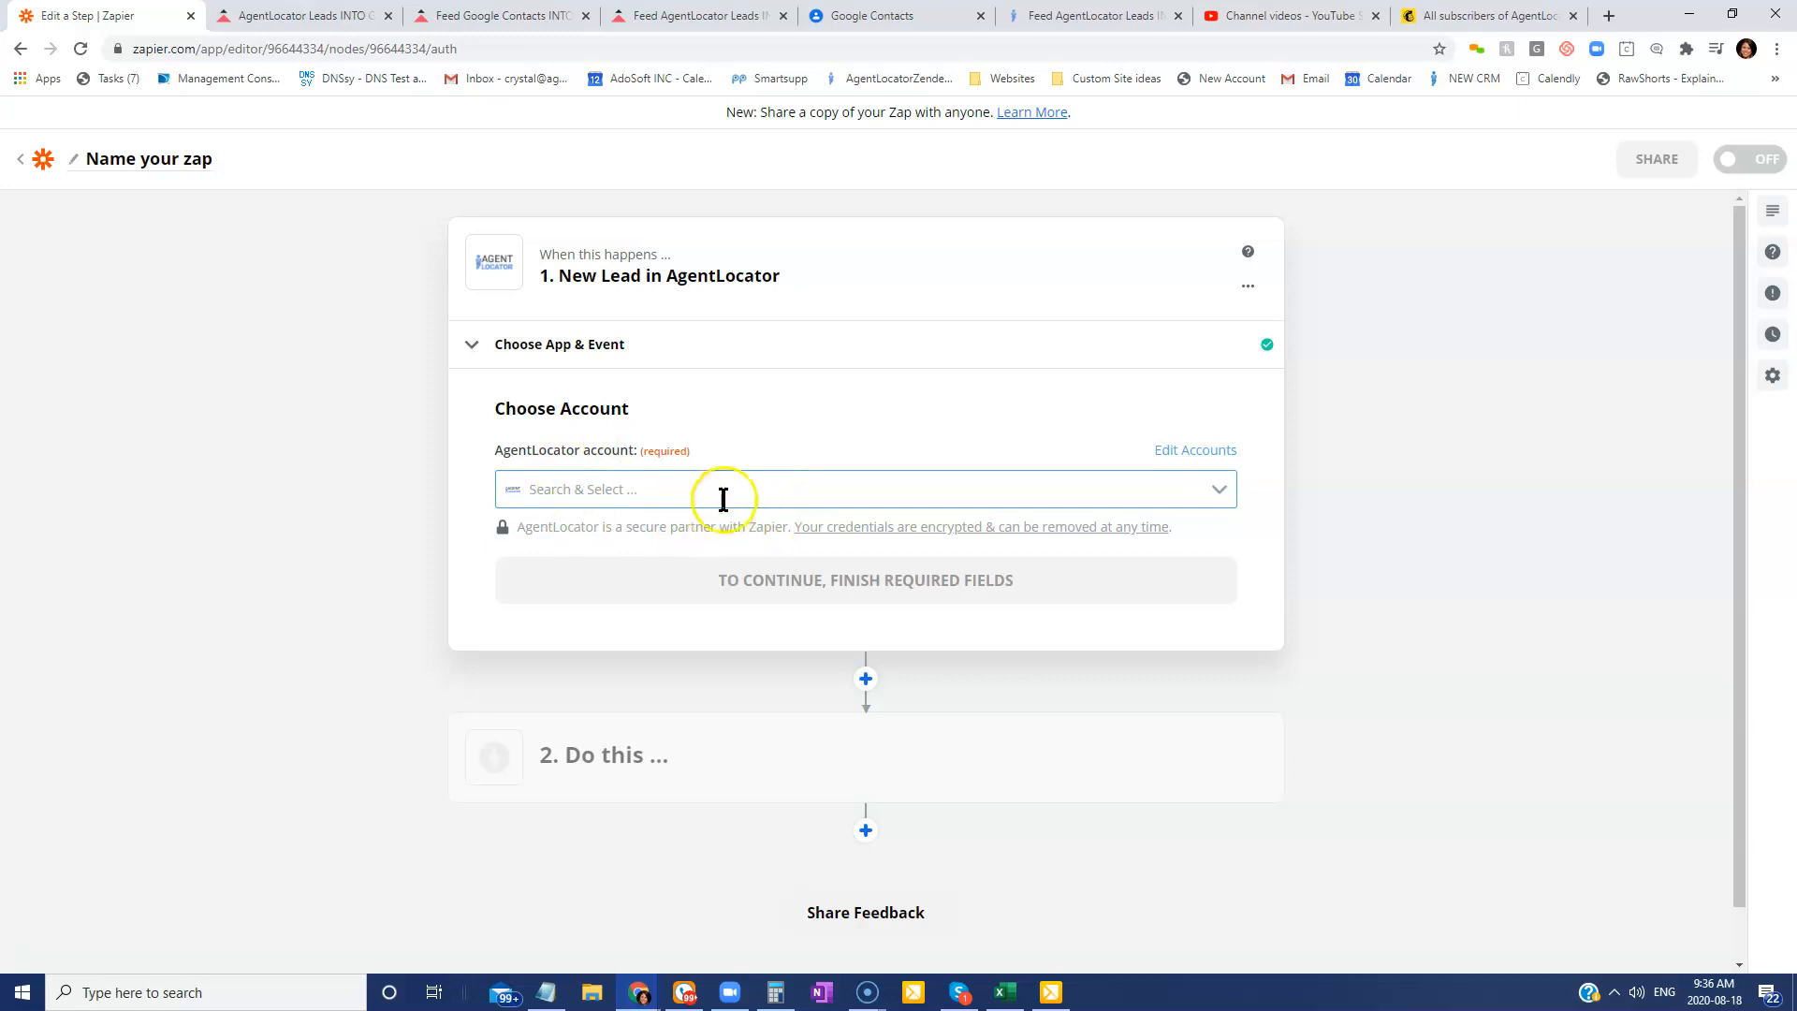
Begin adding a new AgentLocator account from the account dropdown.
left_click(763, 488)
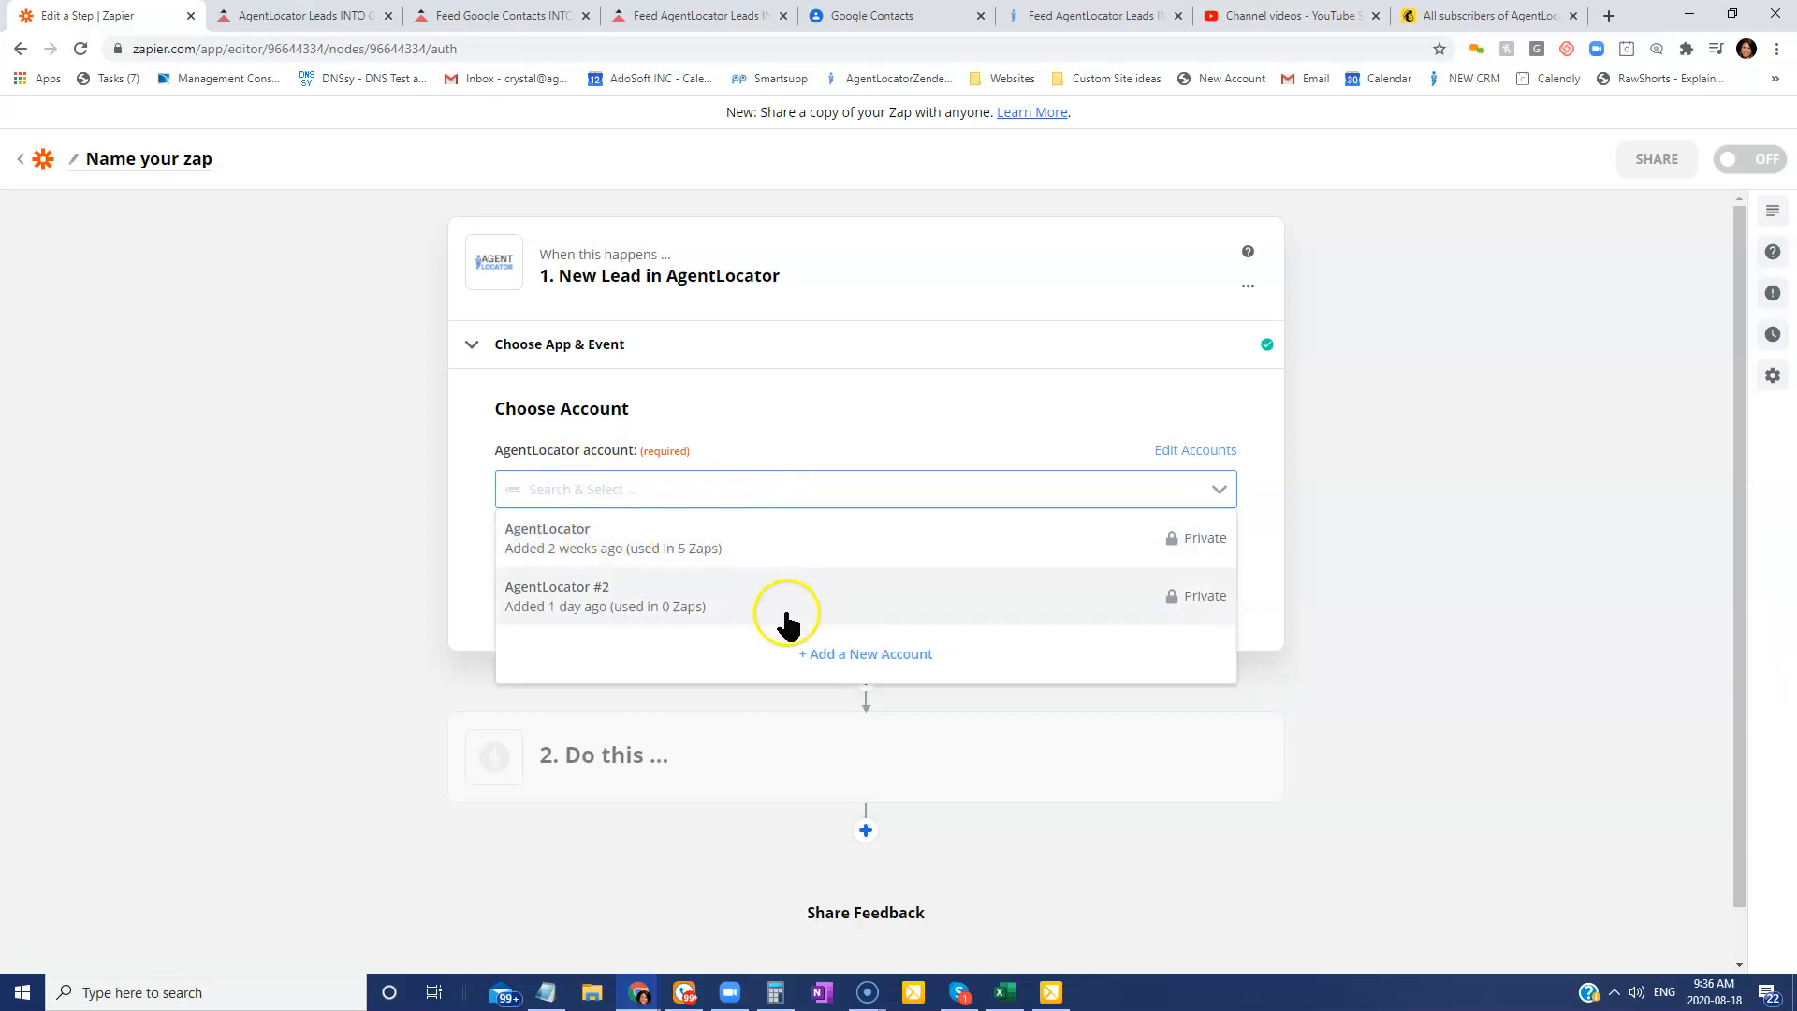
left_click(848, 658)
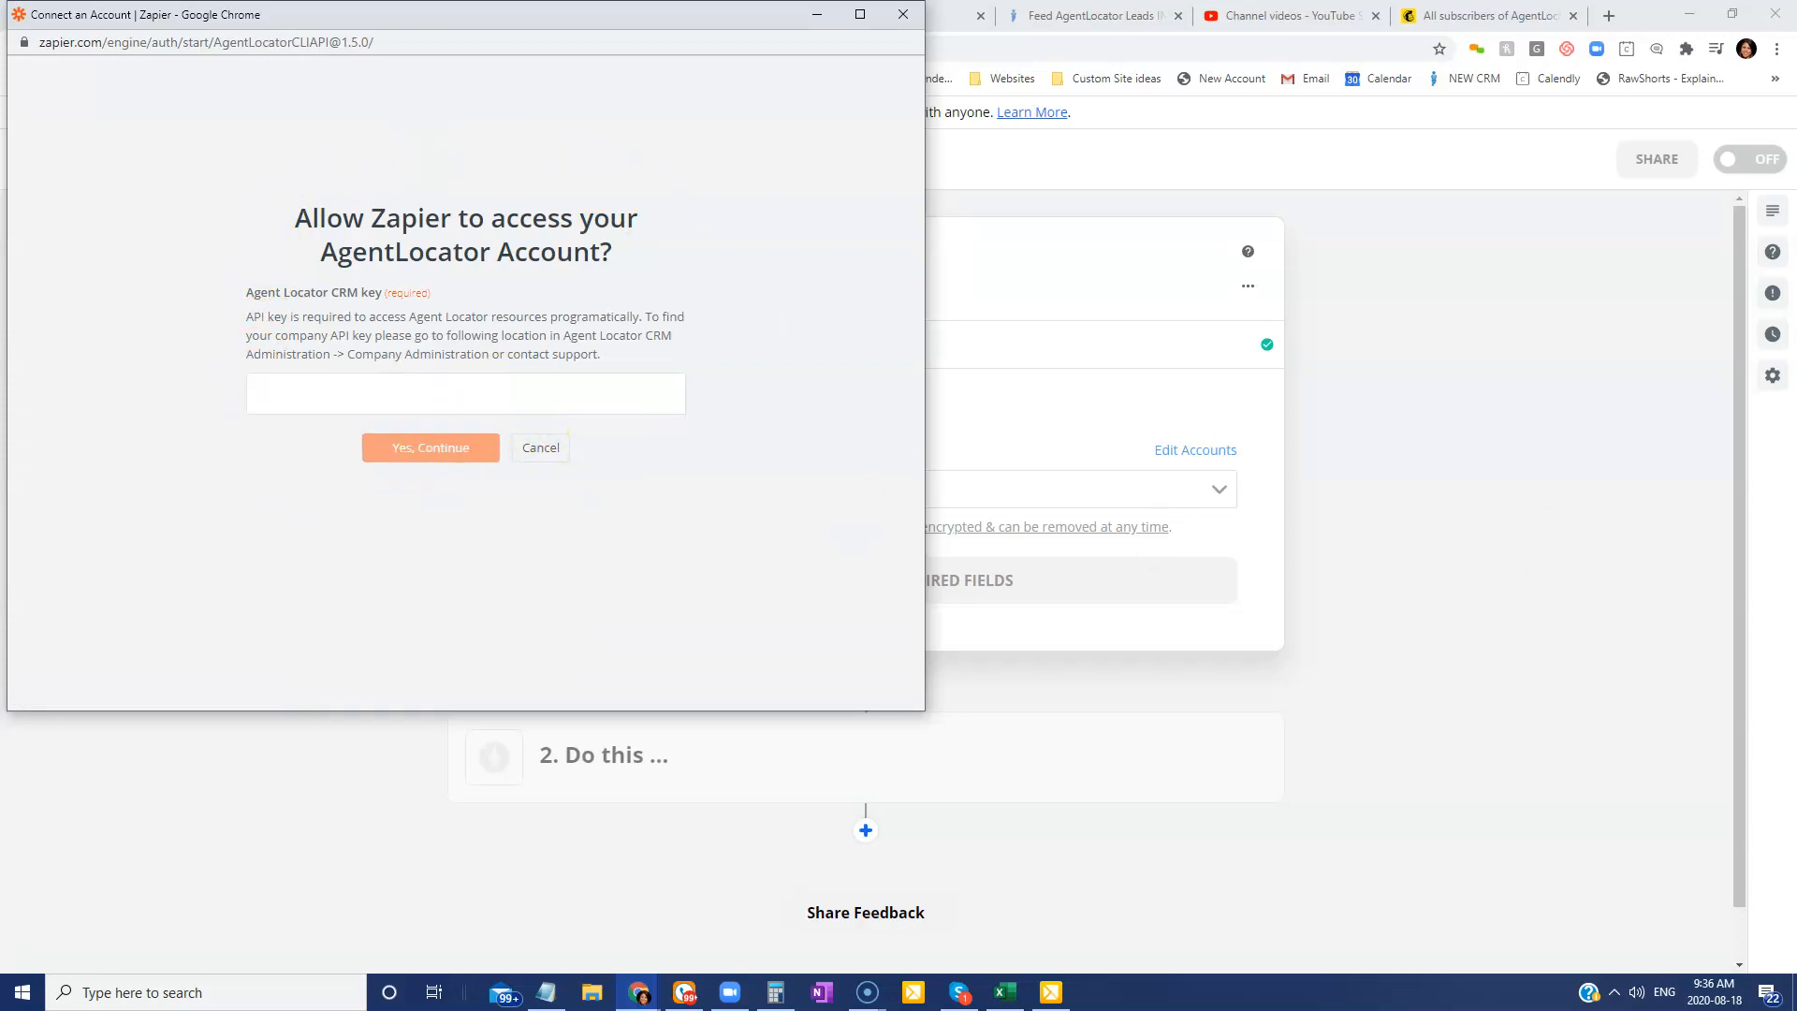
left_click_drag(1796, 178, 743, 110)
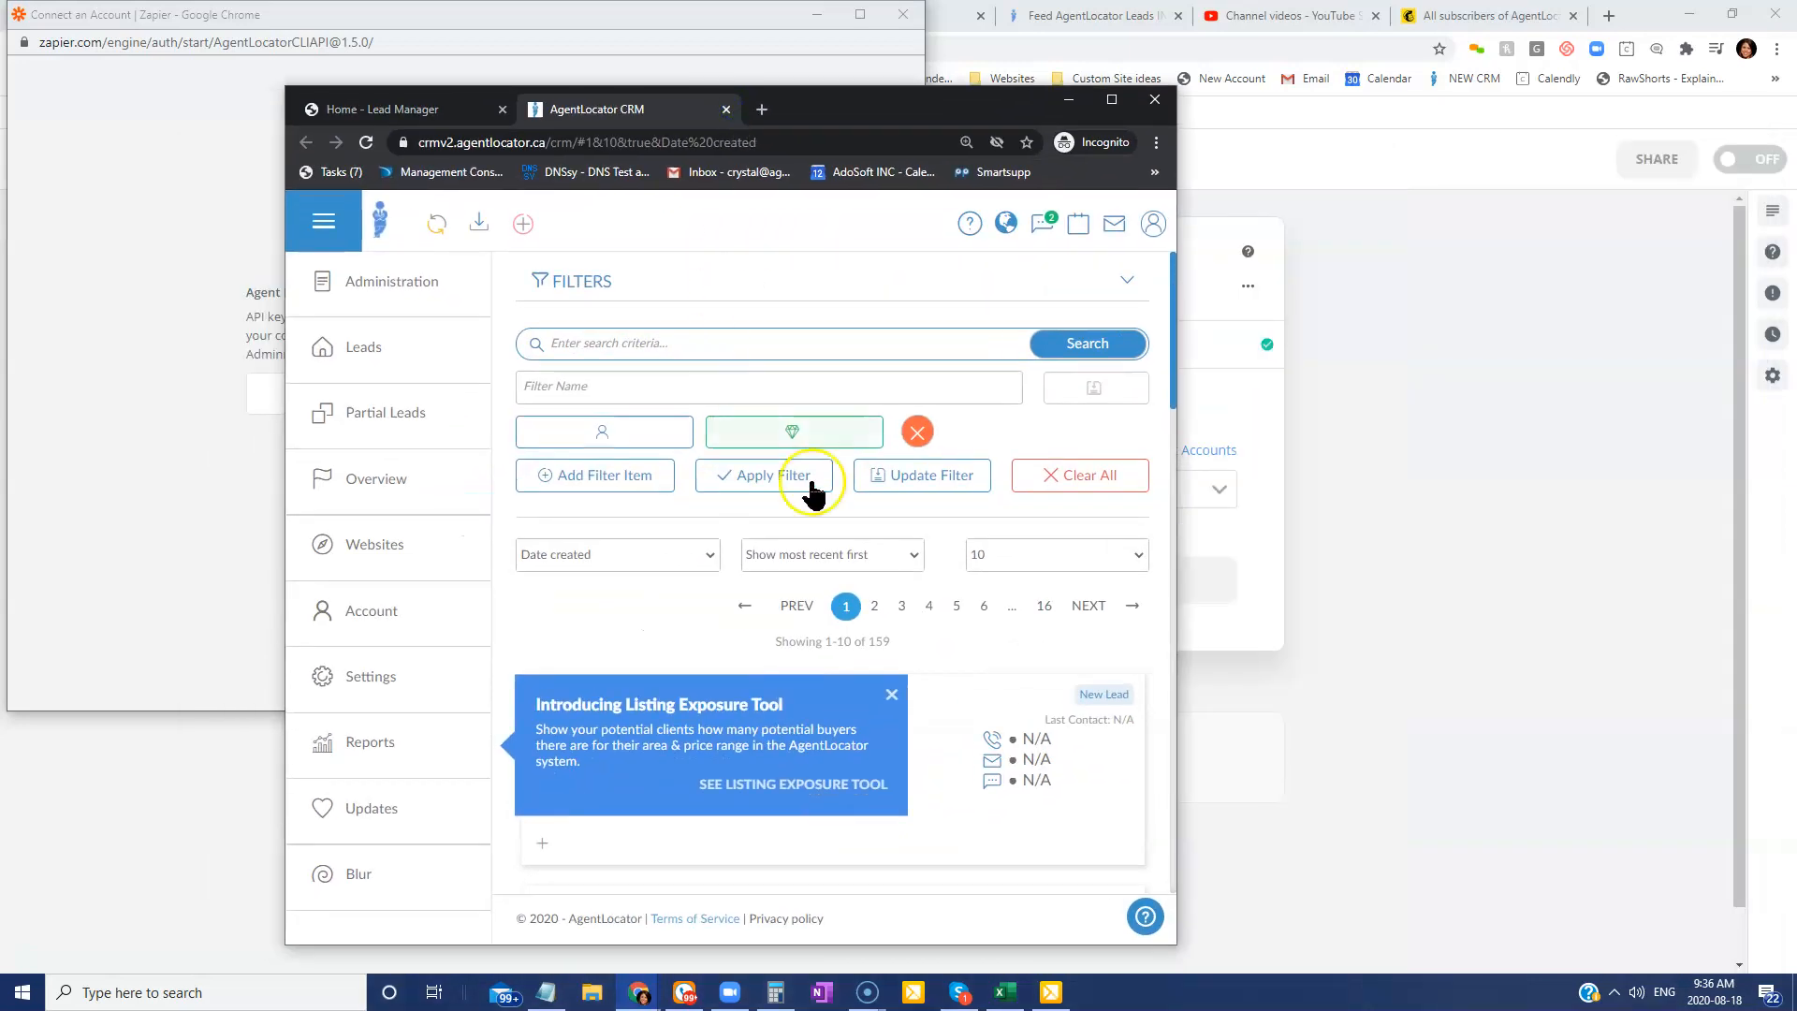
left_click(414, 294)
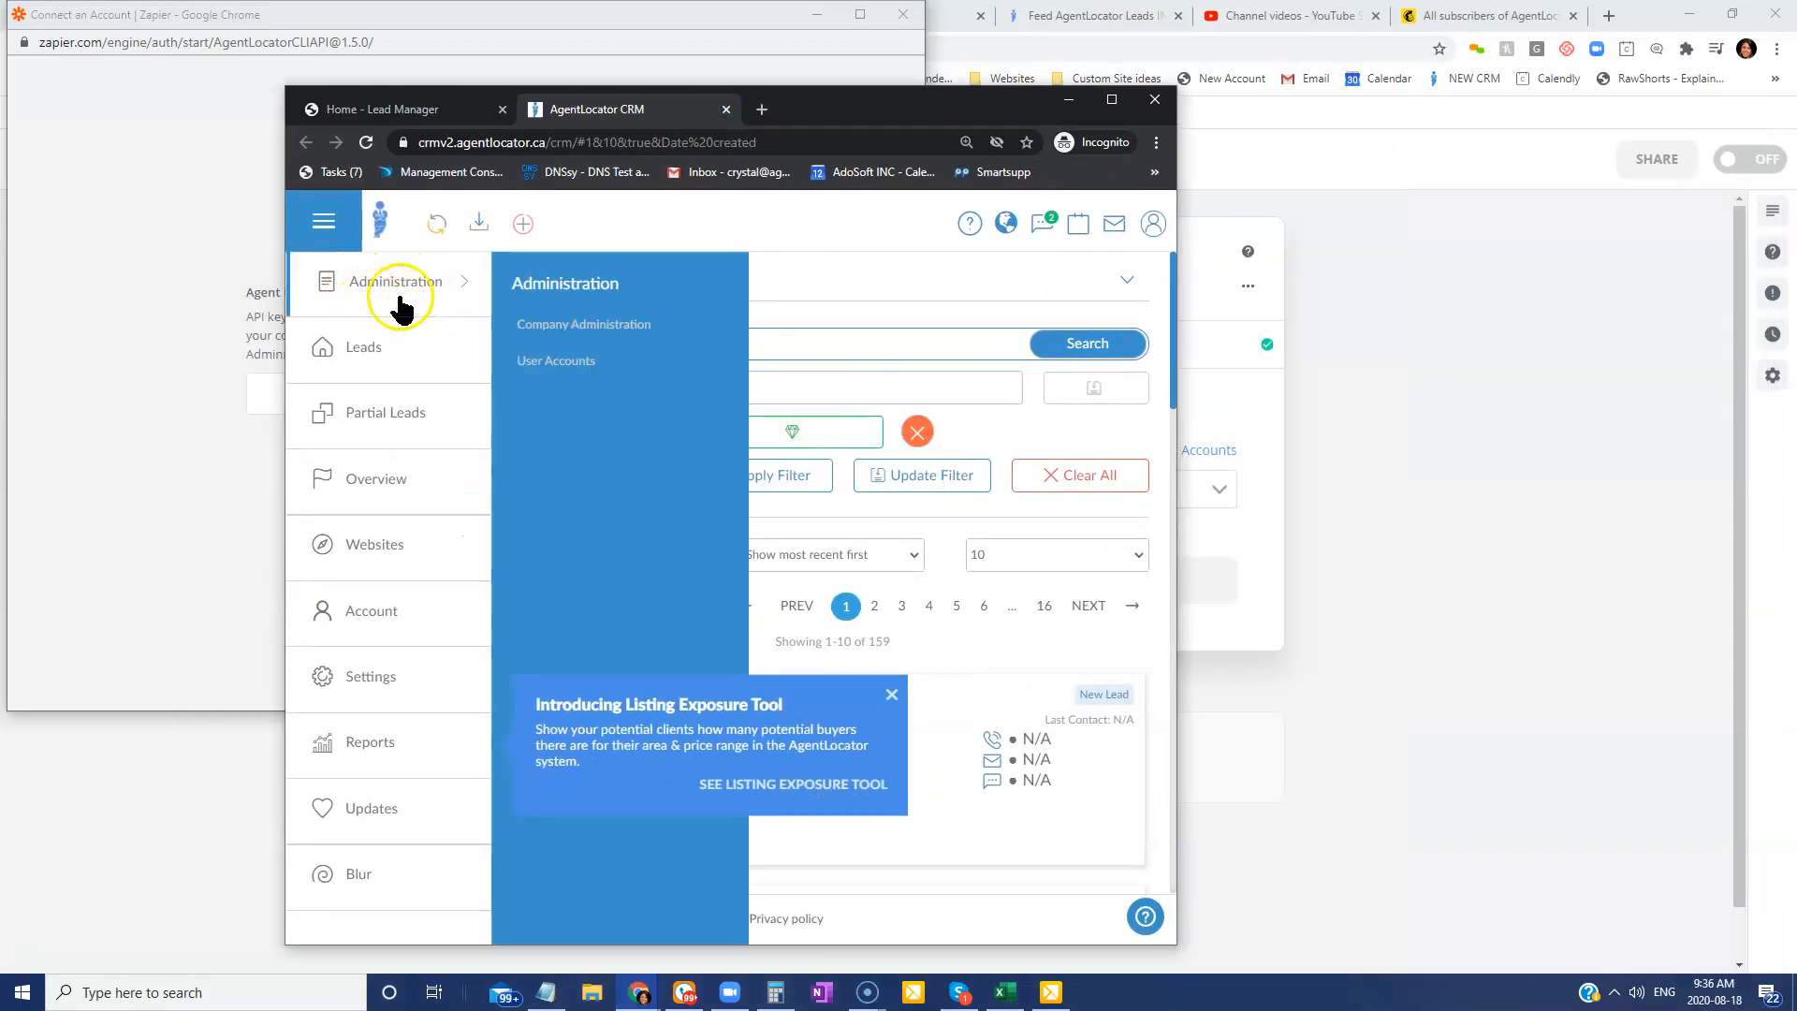
left_click(557, 333)
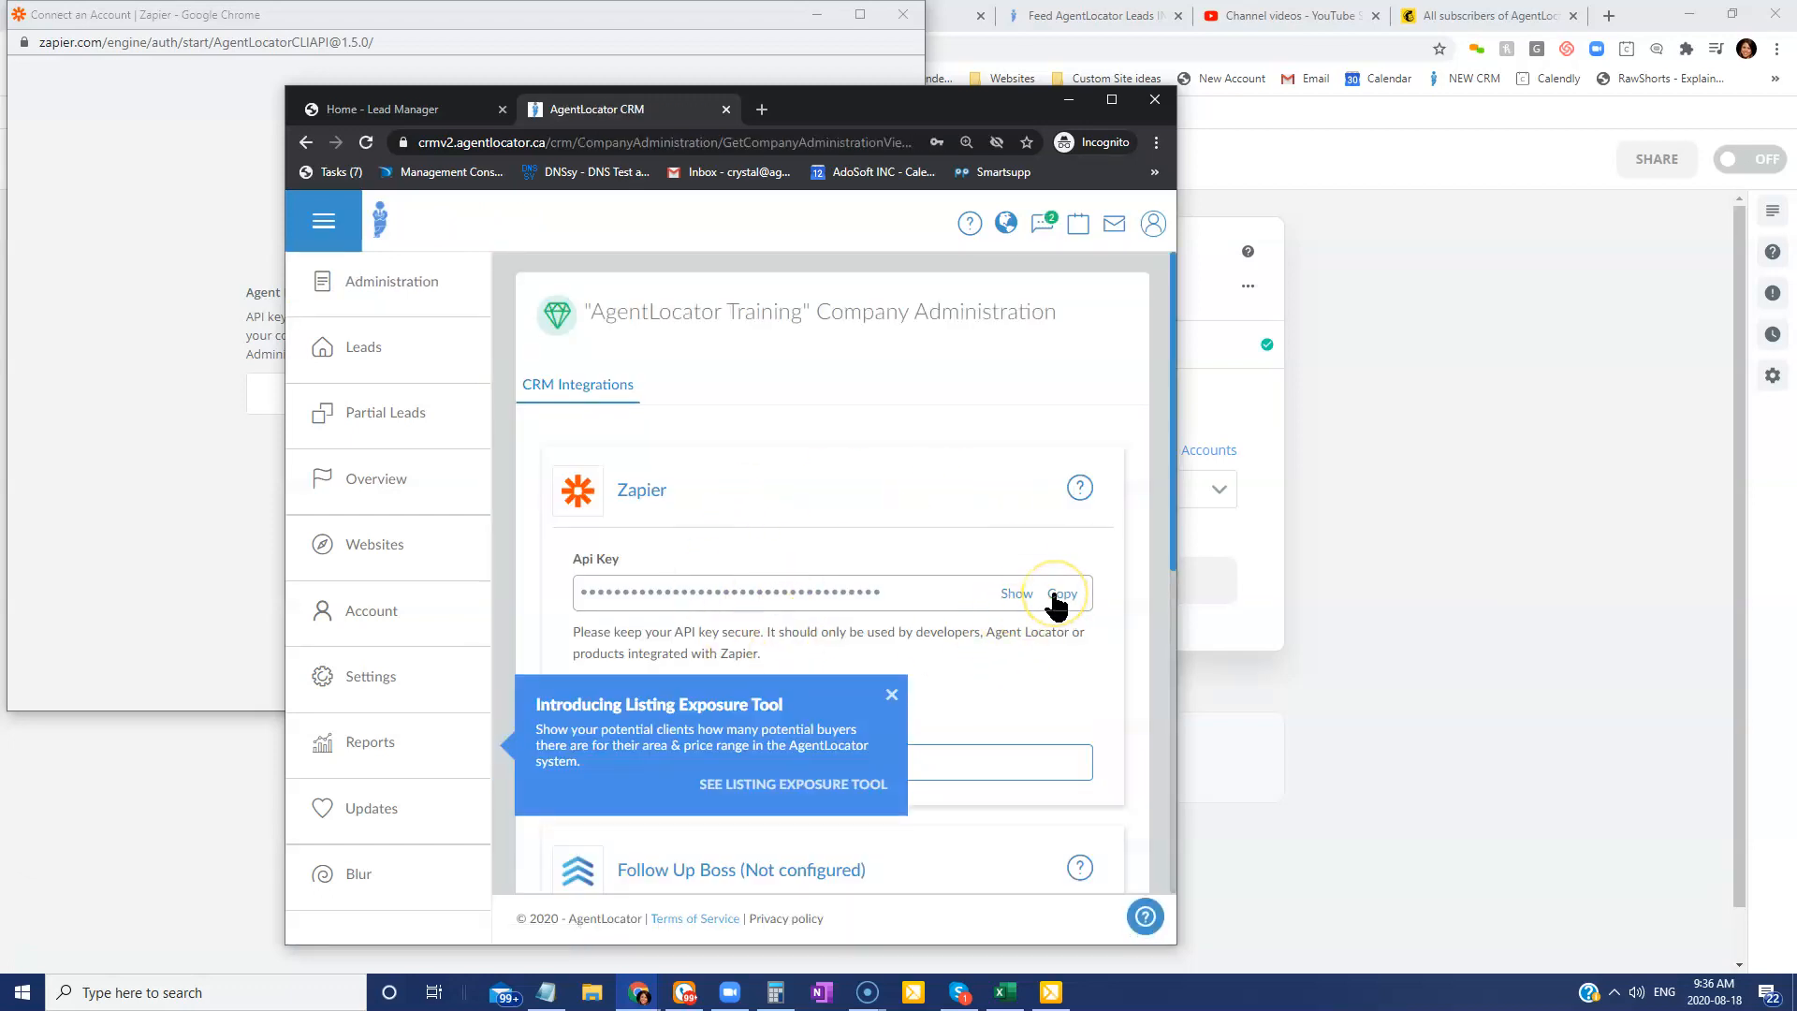
left_click(1068, 100)
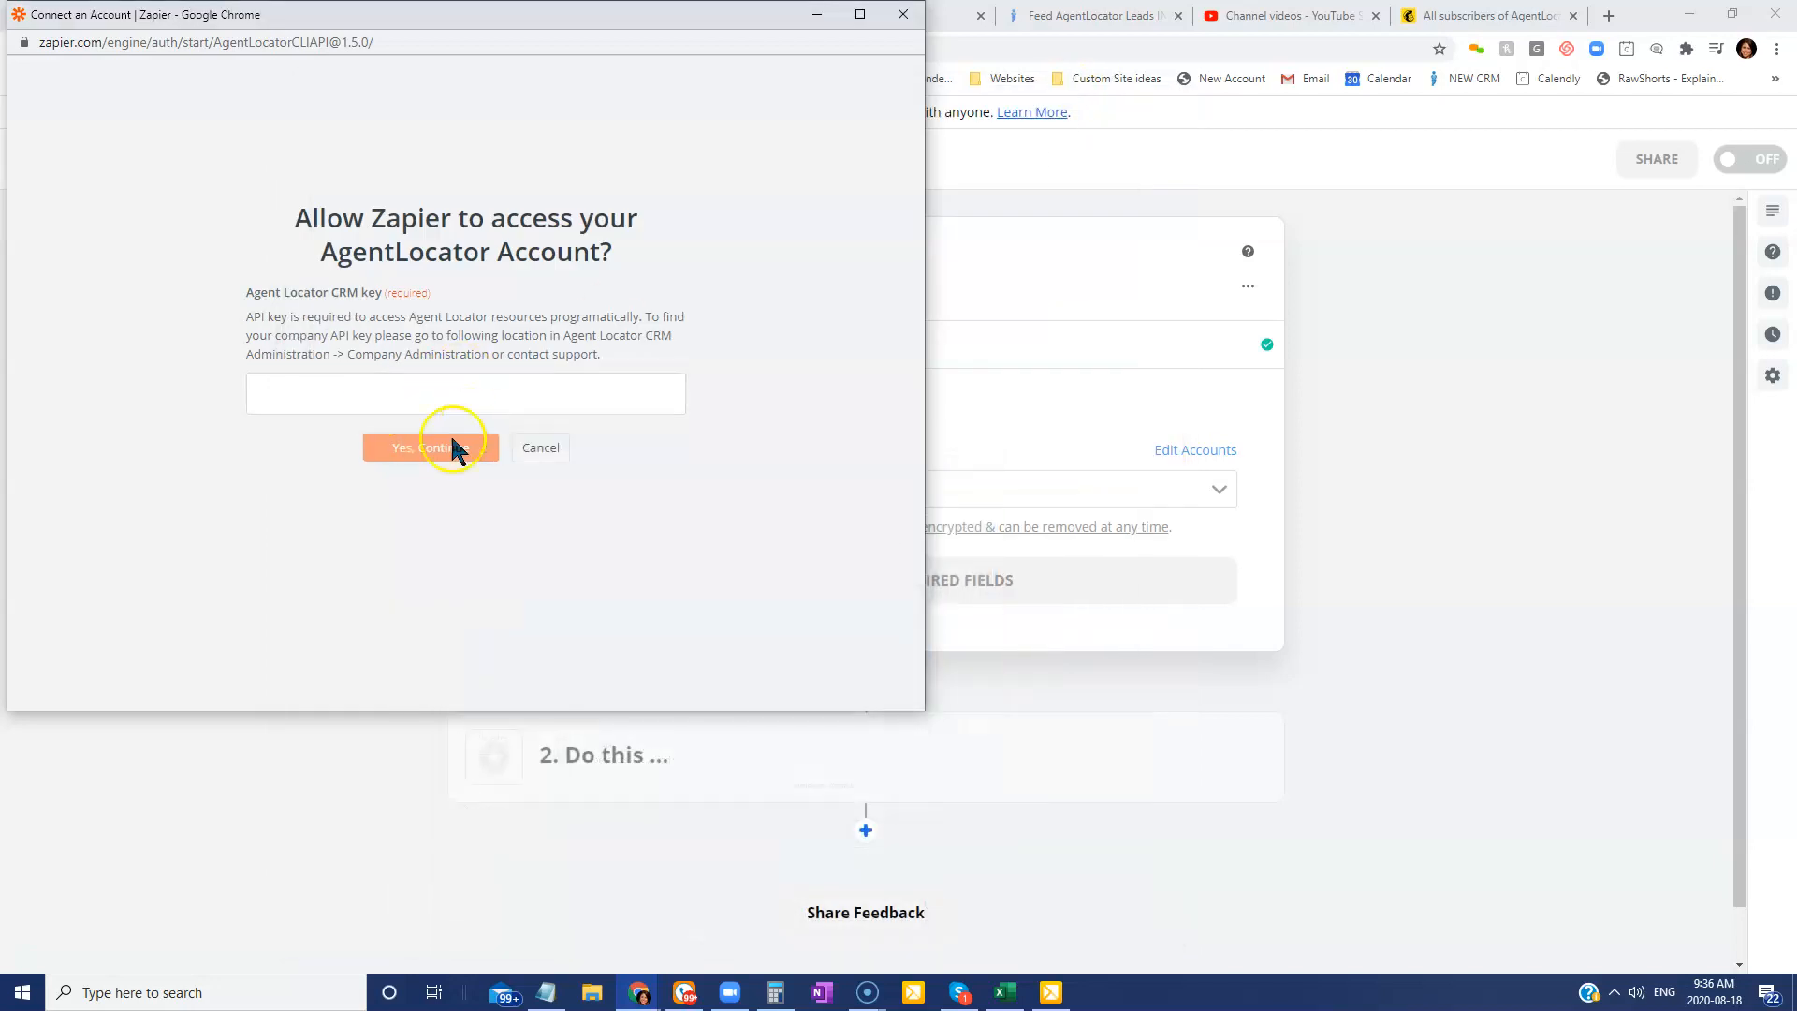
left_click(898, 26)
Connect the trigger to the existing AgentLocator account.
left_click(747, 483)
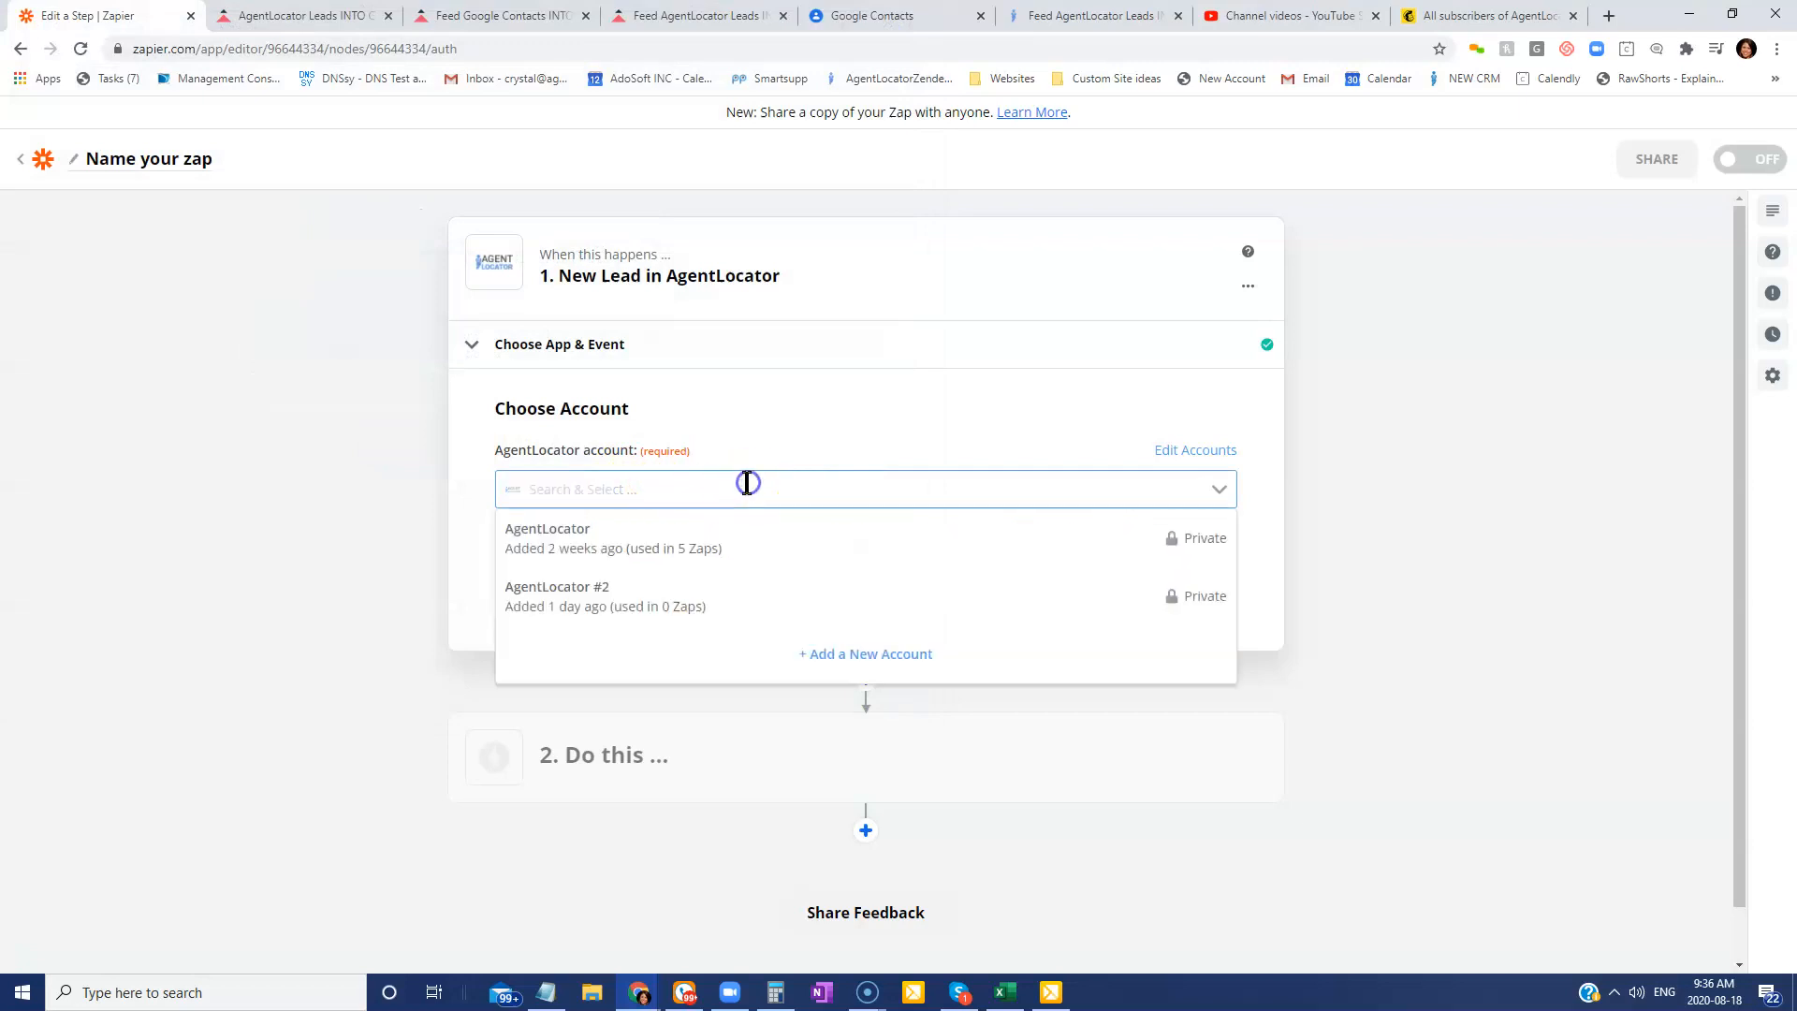
left_click(642, 547)
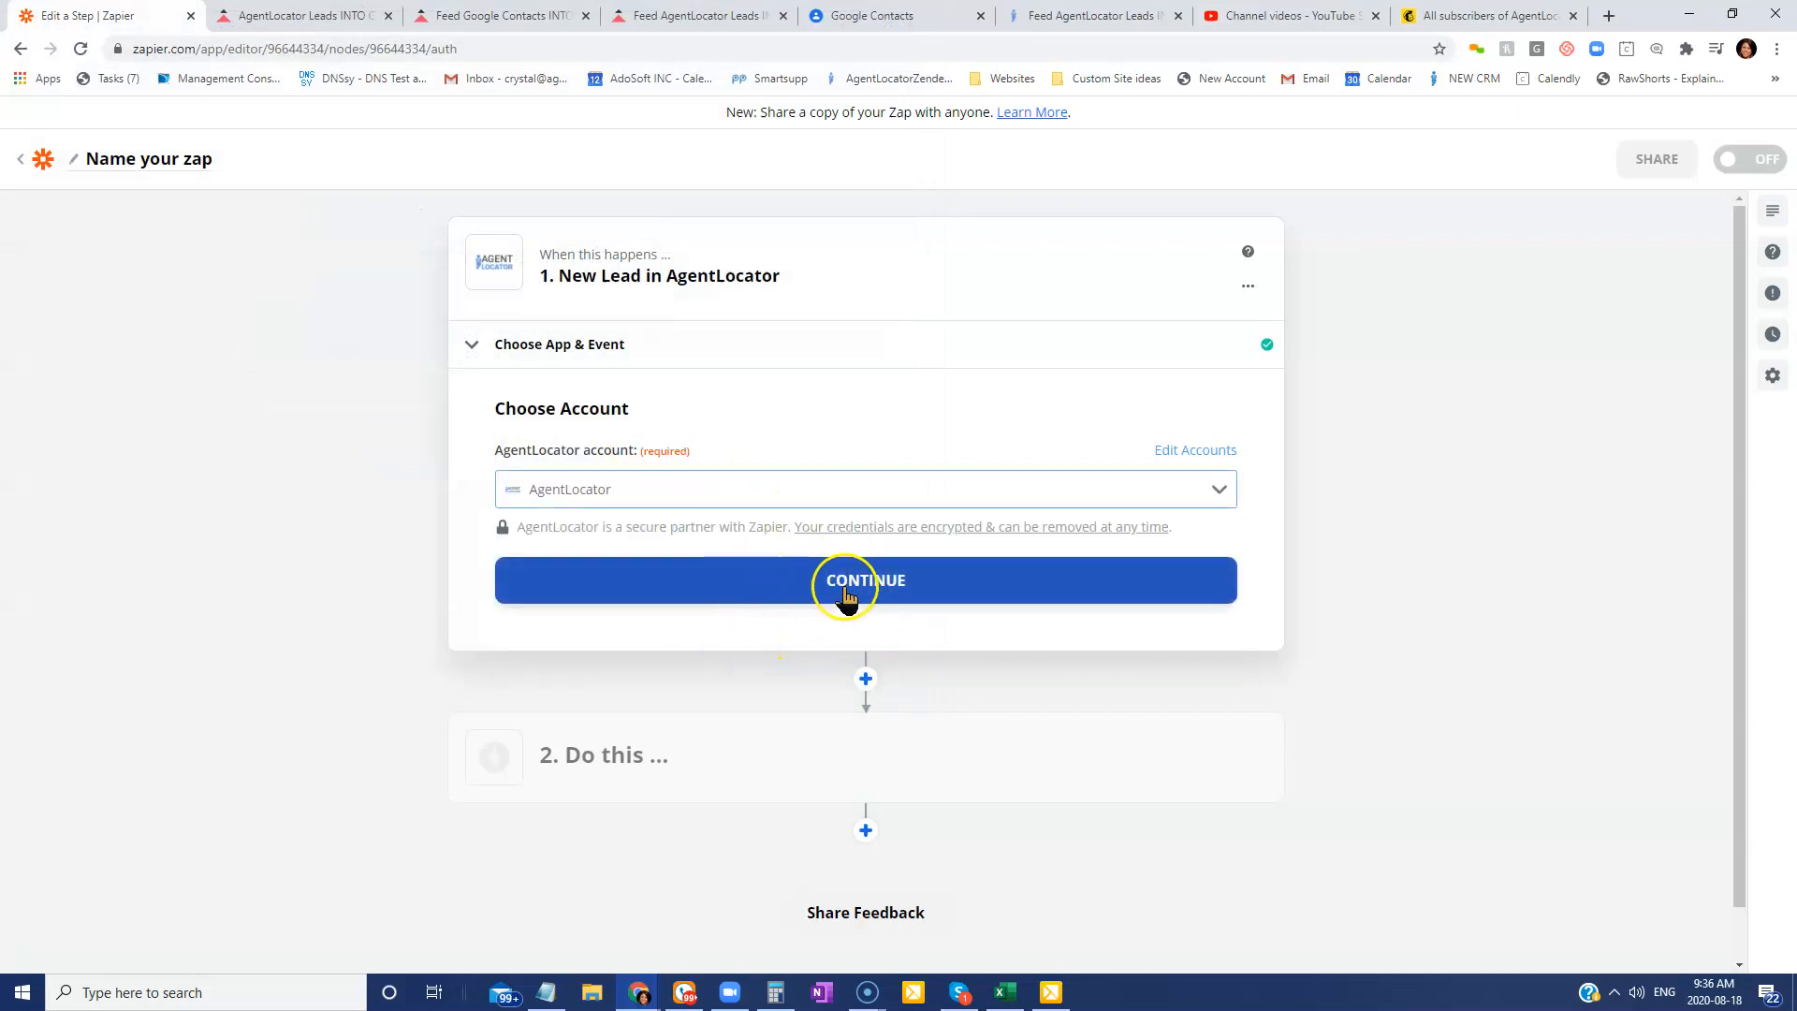
left_click(870, 582)
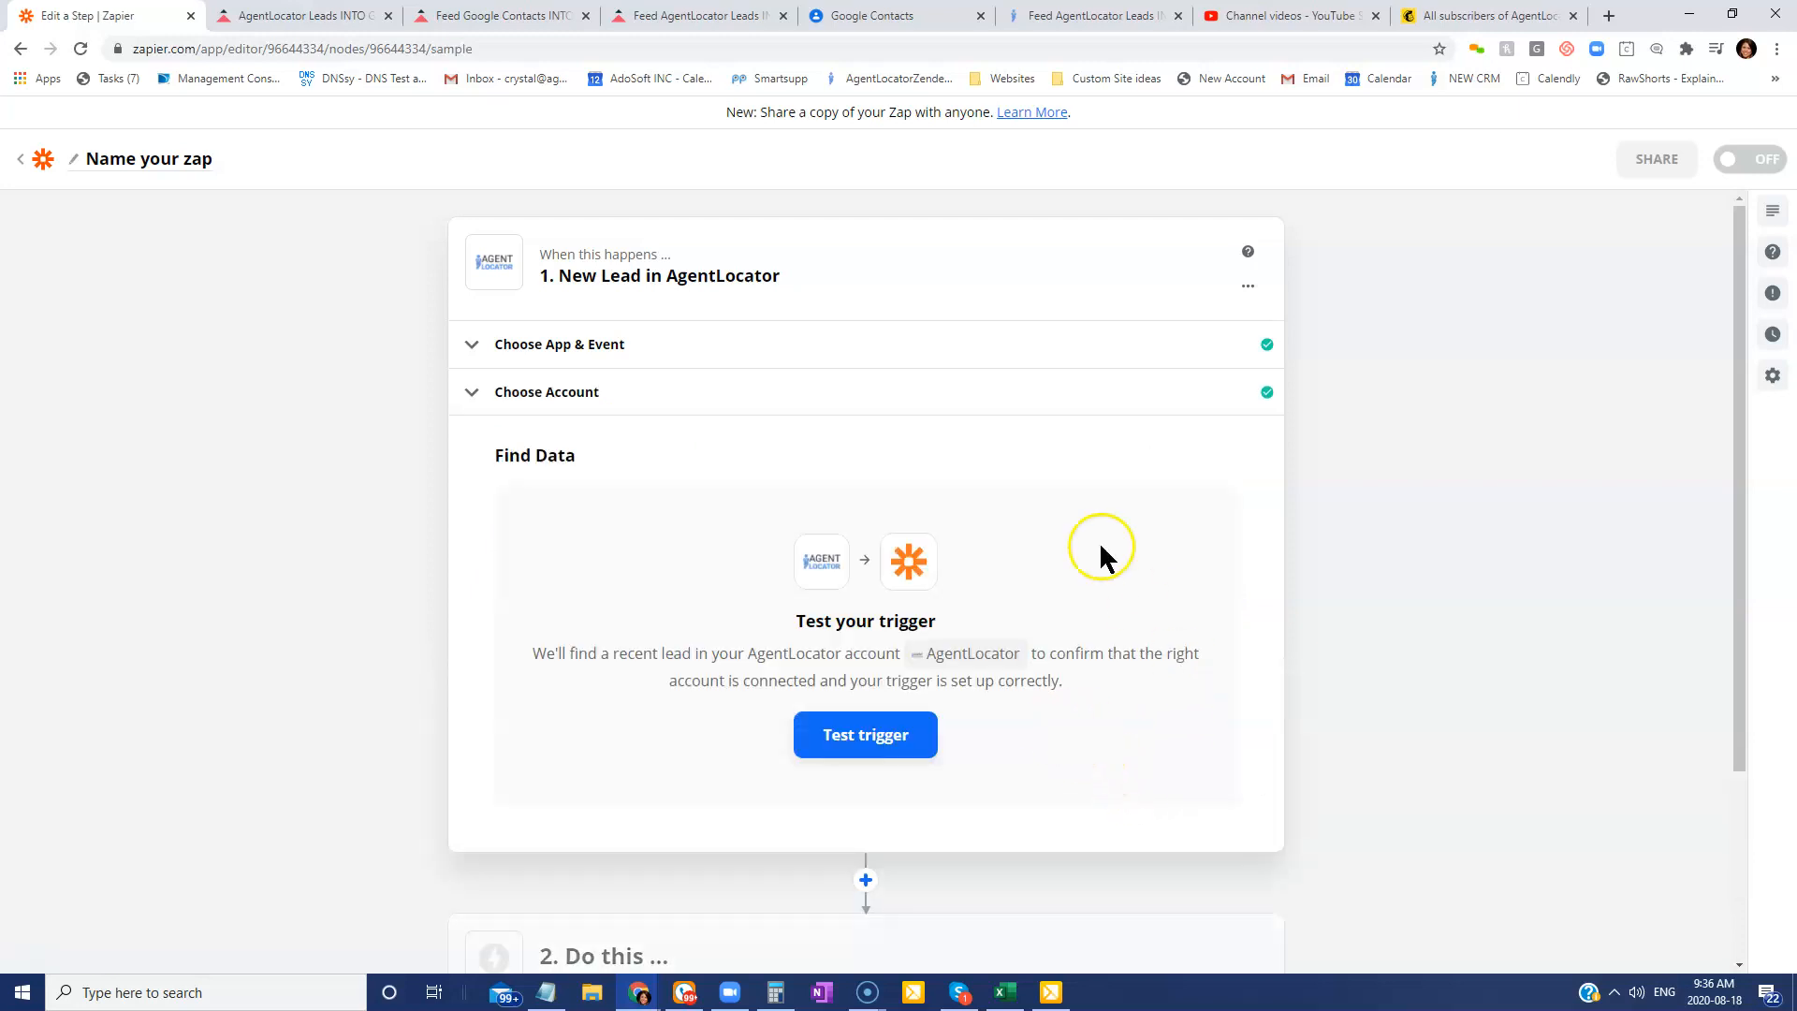
Test the trigger to pull in sample Lead C and continue.
left_click(866, 734)
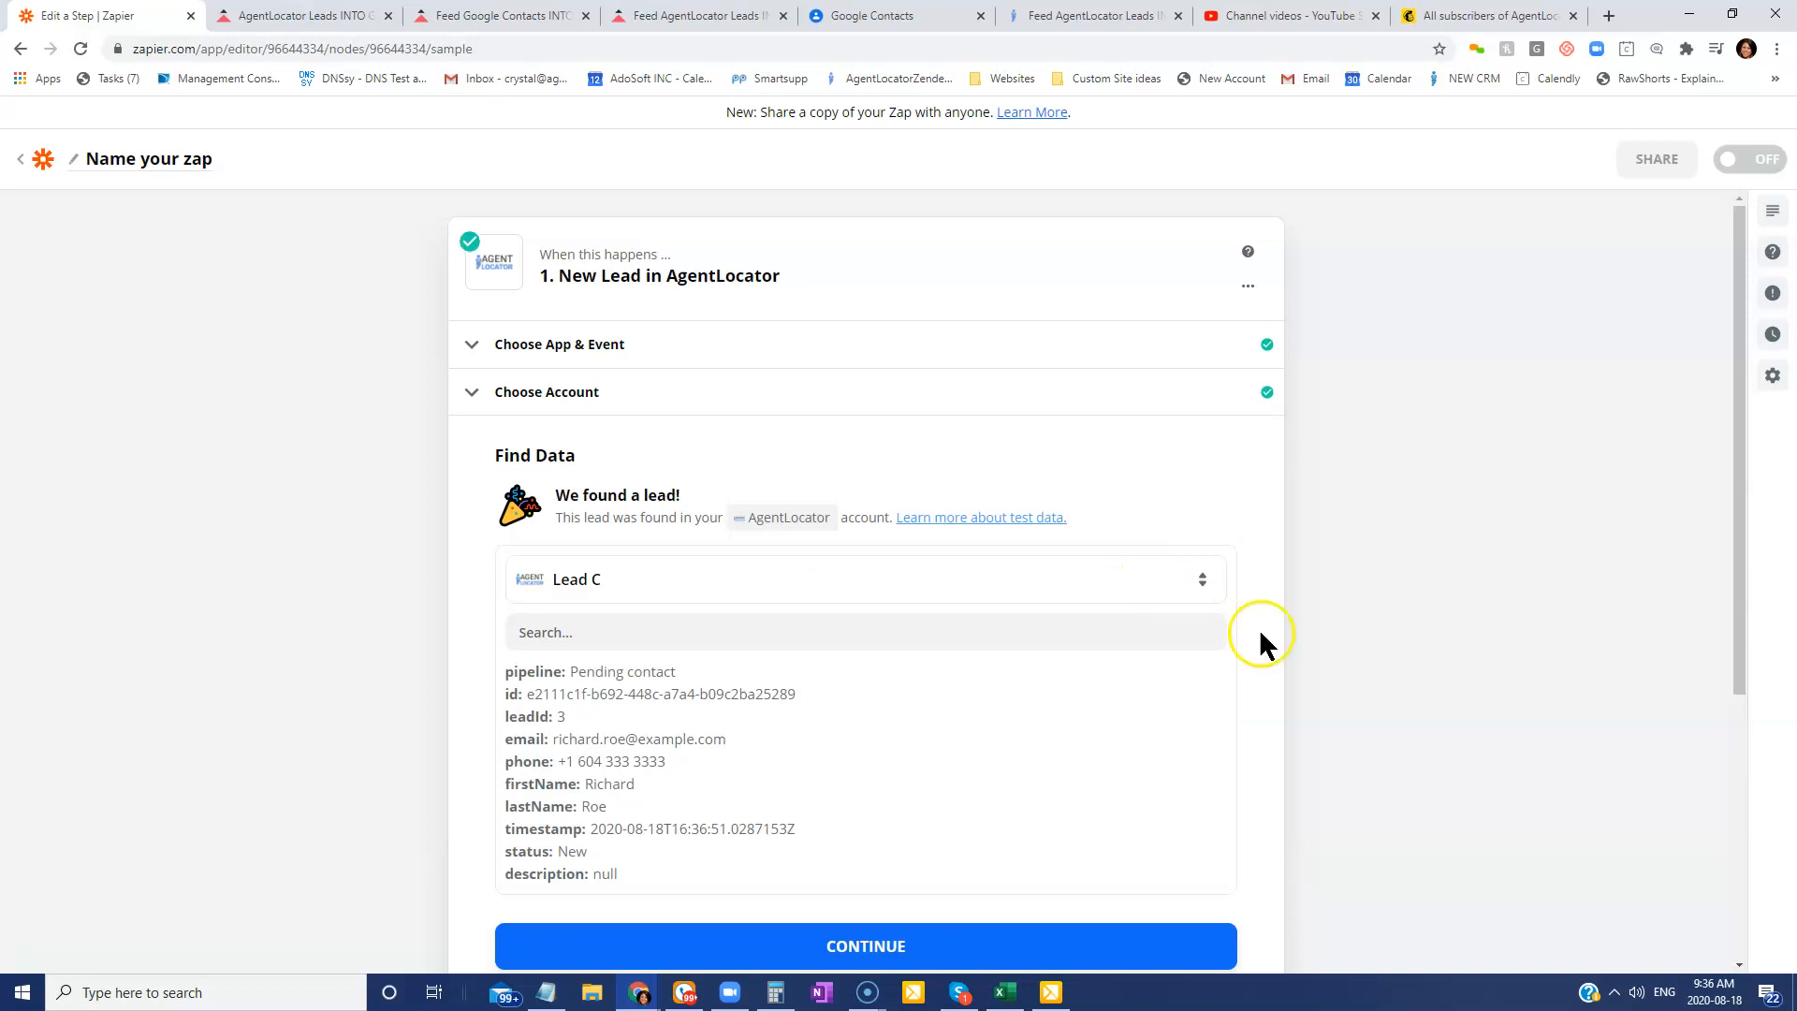
scroll(1161, 533, "down", 2)
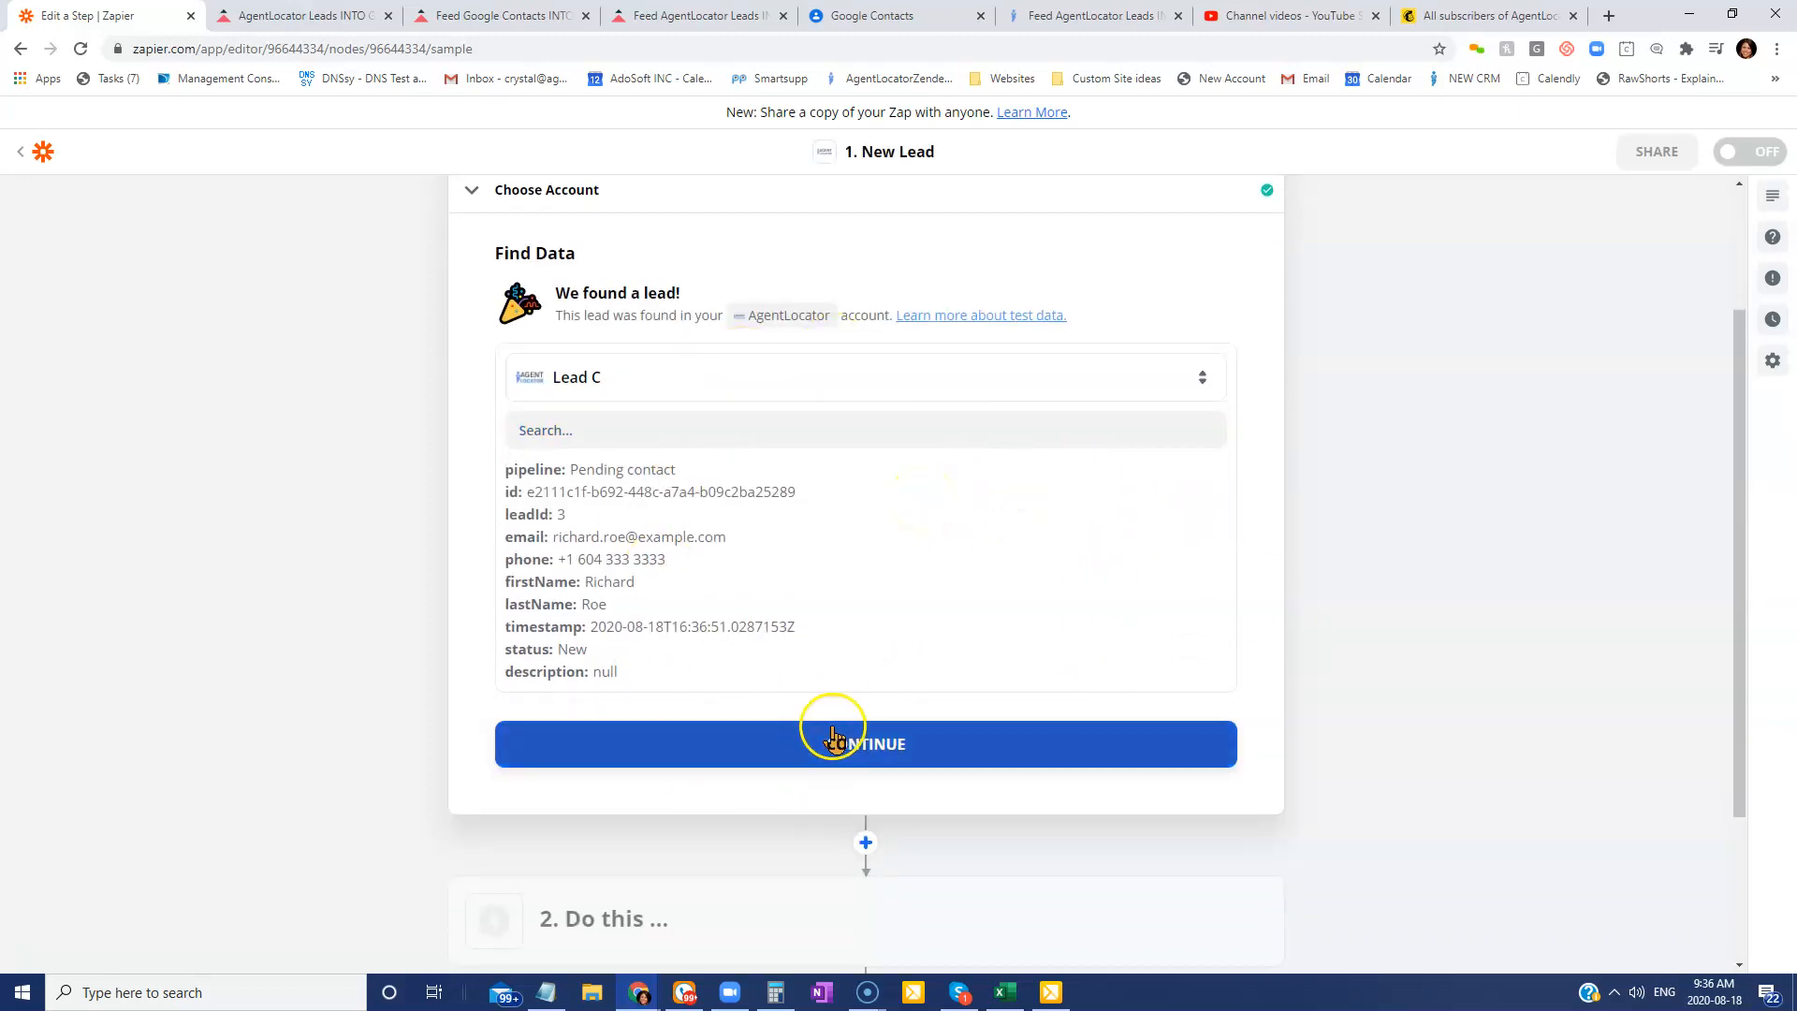
left_click(888, 754)
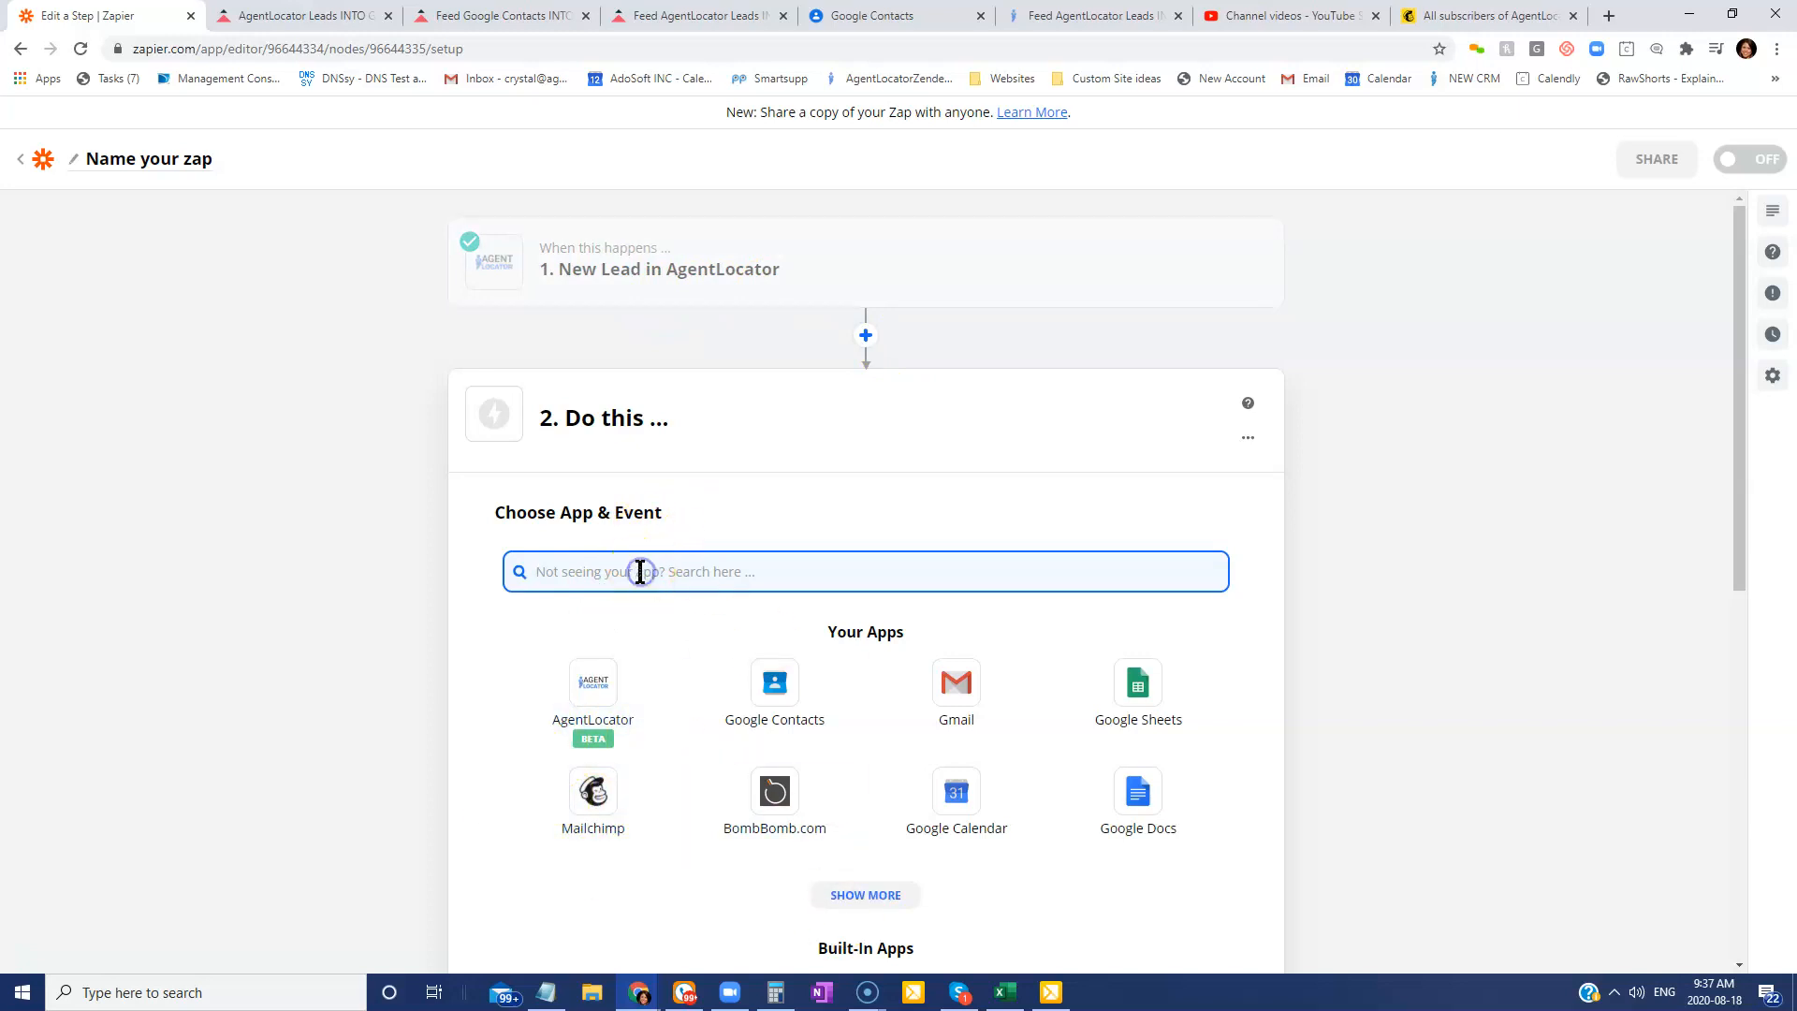
Set the action to Mailchimp's Add/Update Subscriber event, found by searching 'mailc'.
type("mailc")
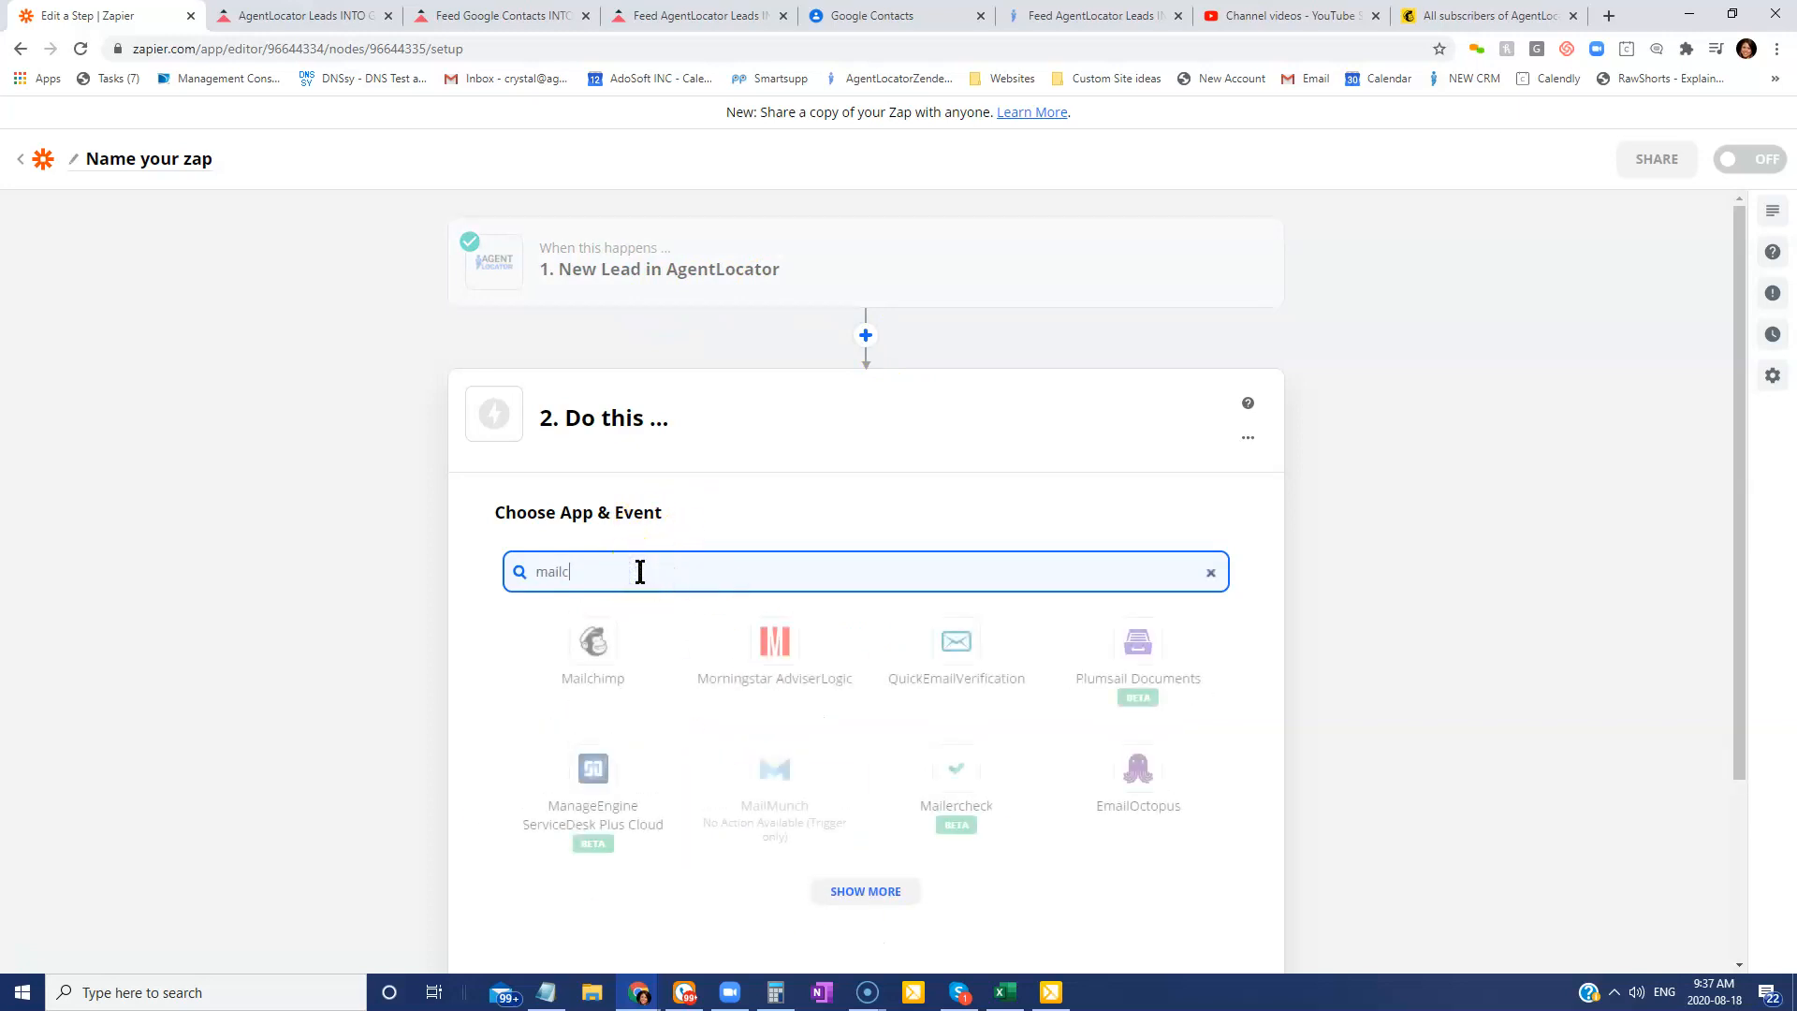
left_click(607, 651)
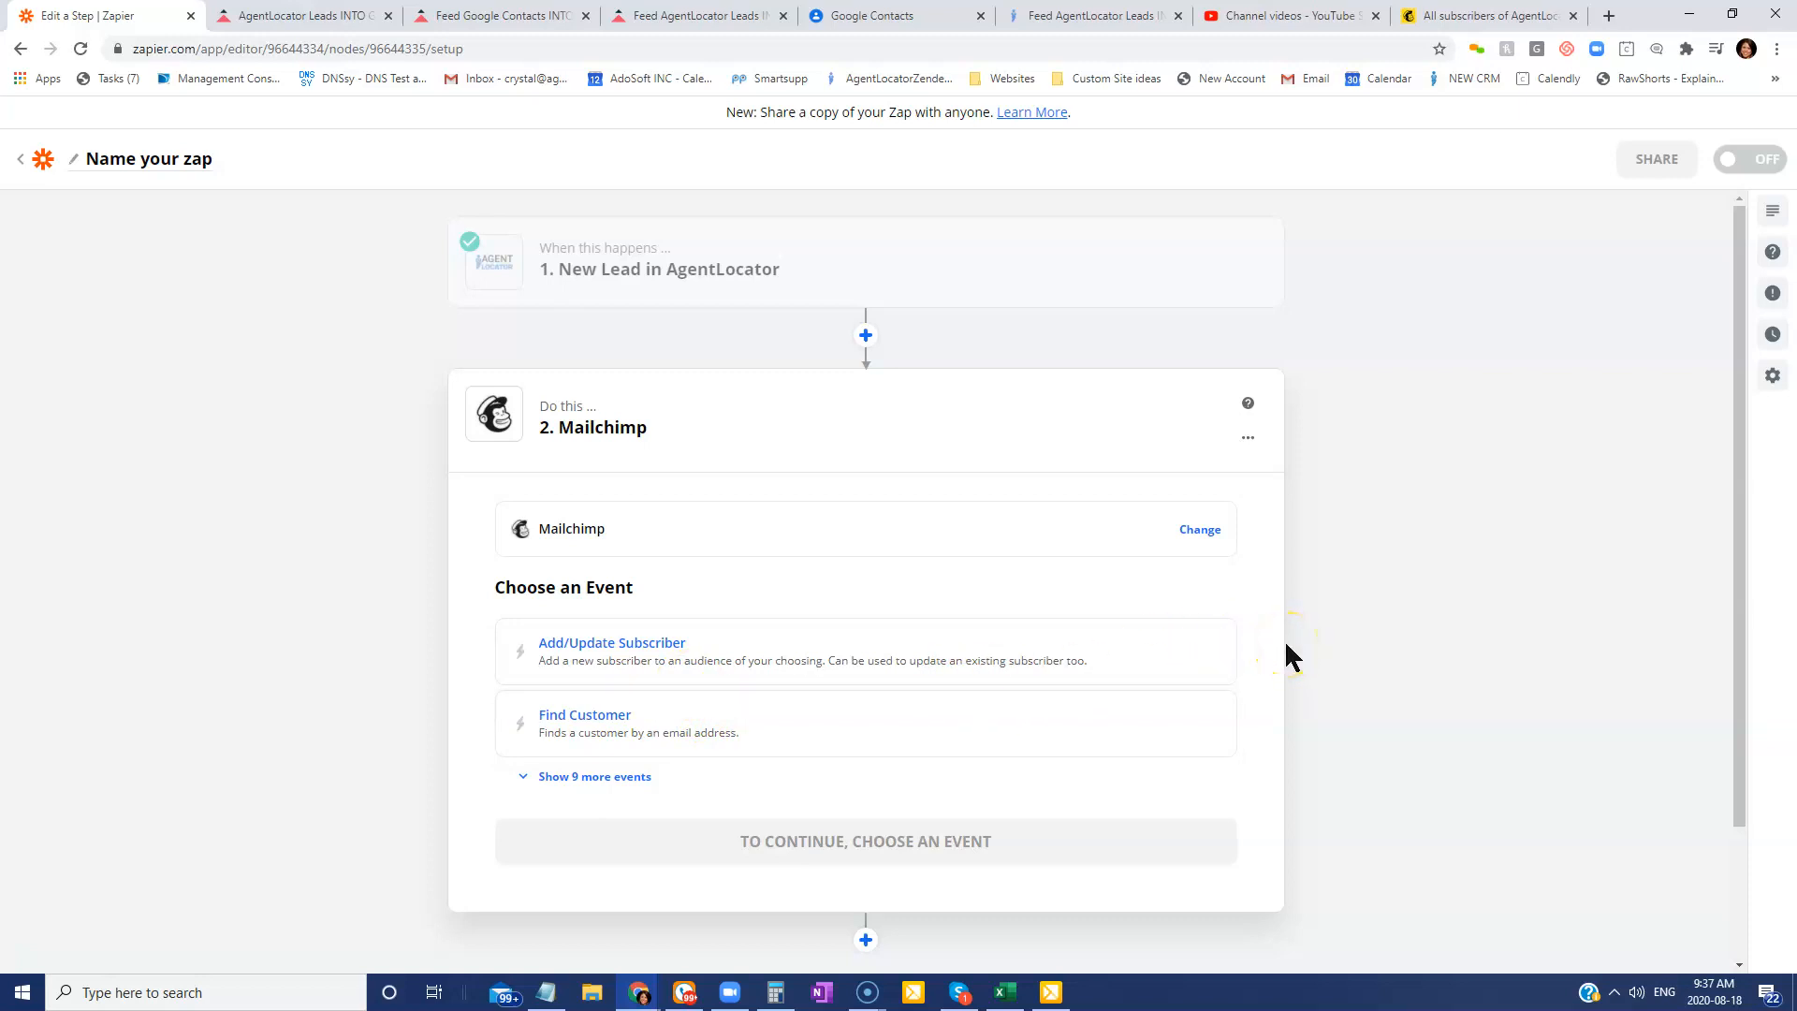
left_click(637, 646)
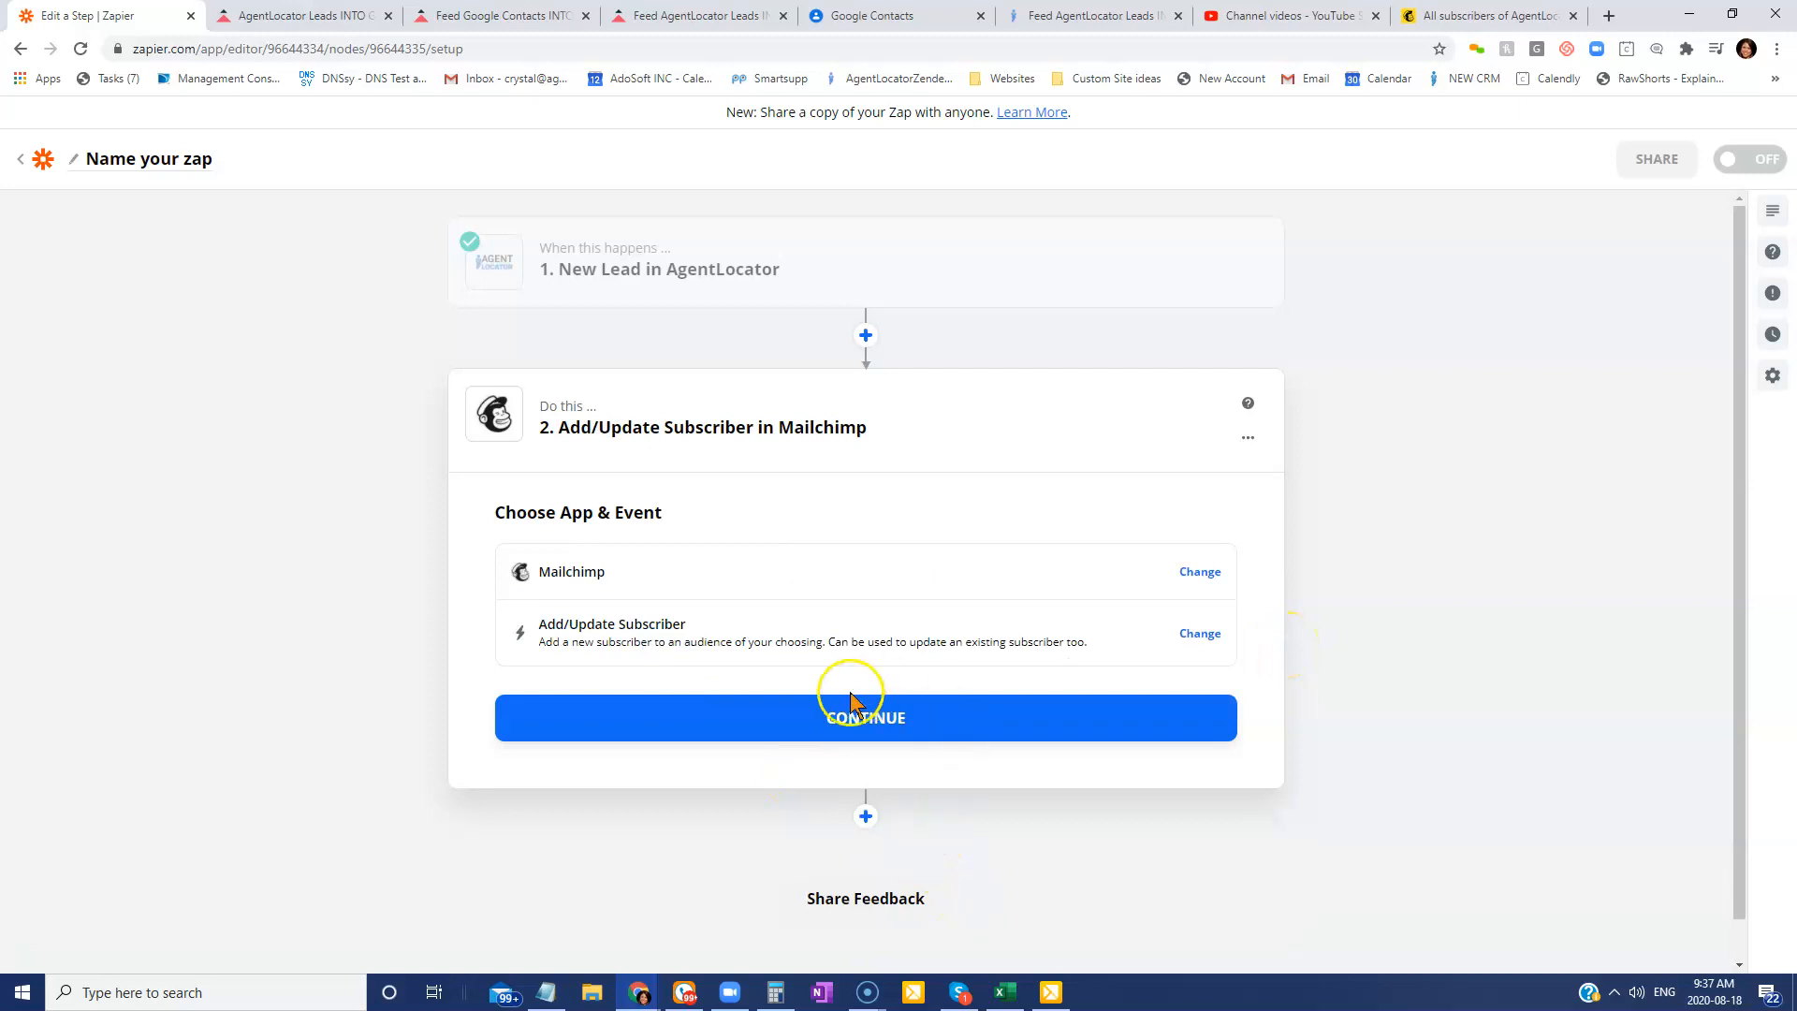
left_click(840, 730)
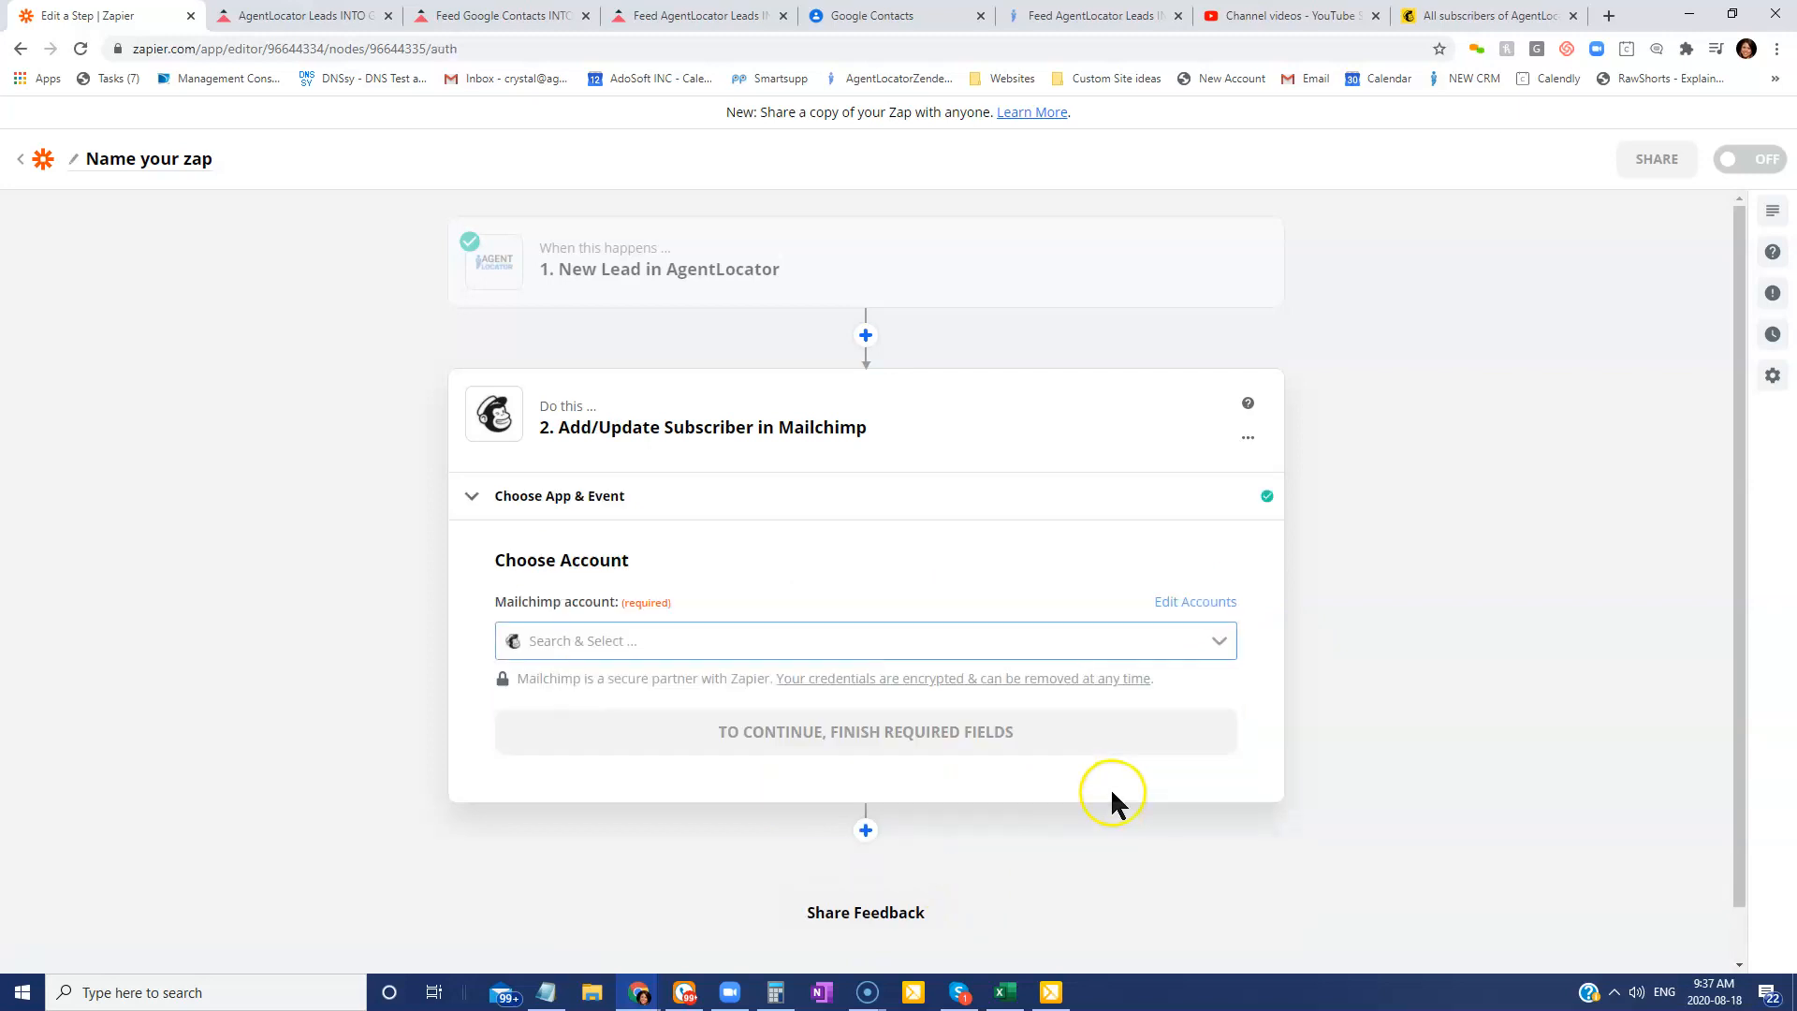
Dismiss the Mailchimp login popup and connect the action to the 'Mailchimp AgentLocator' account.
left_click(603, 639)
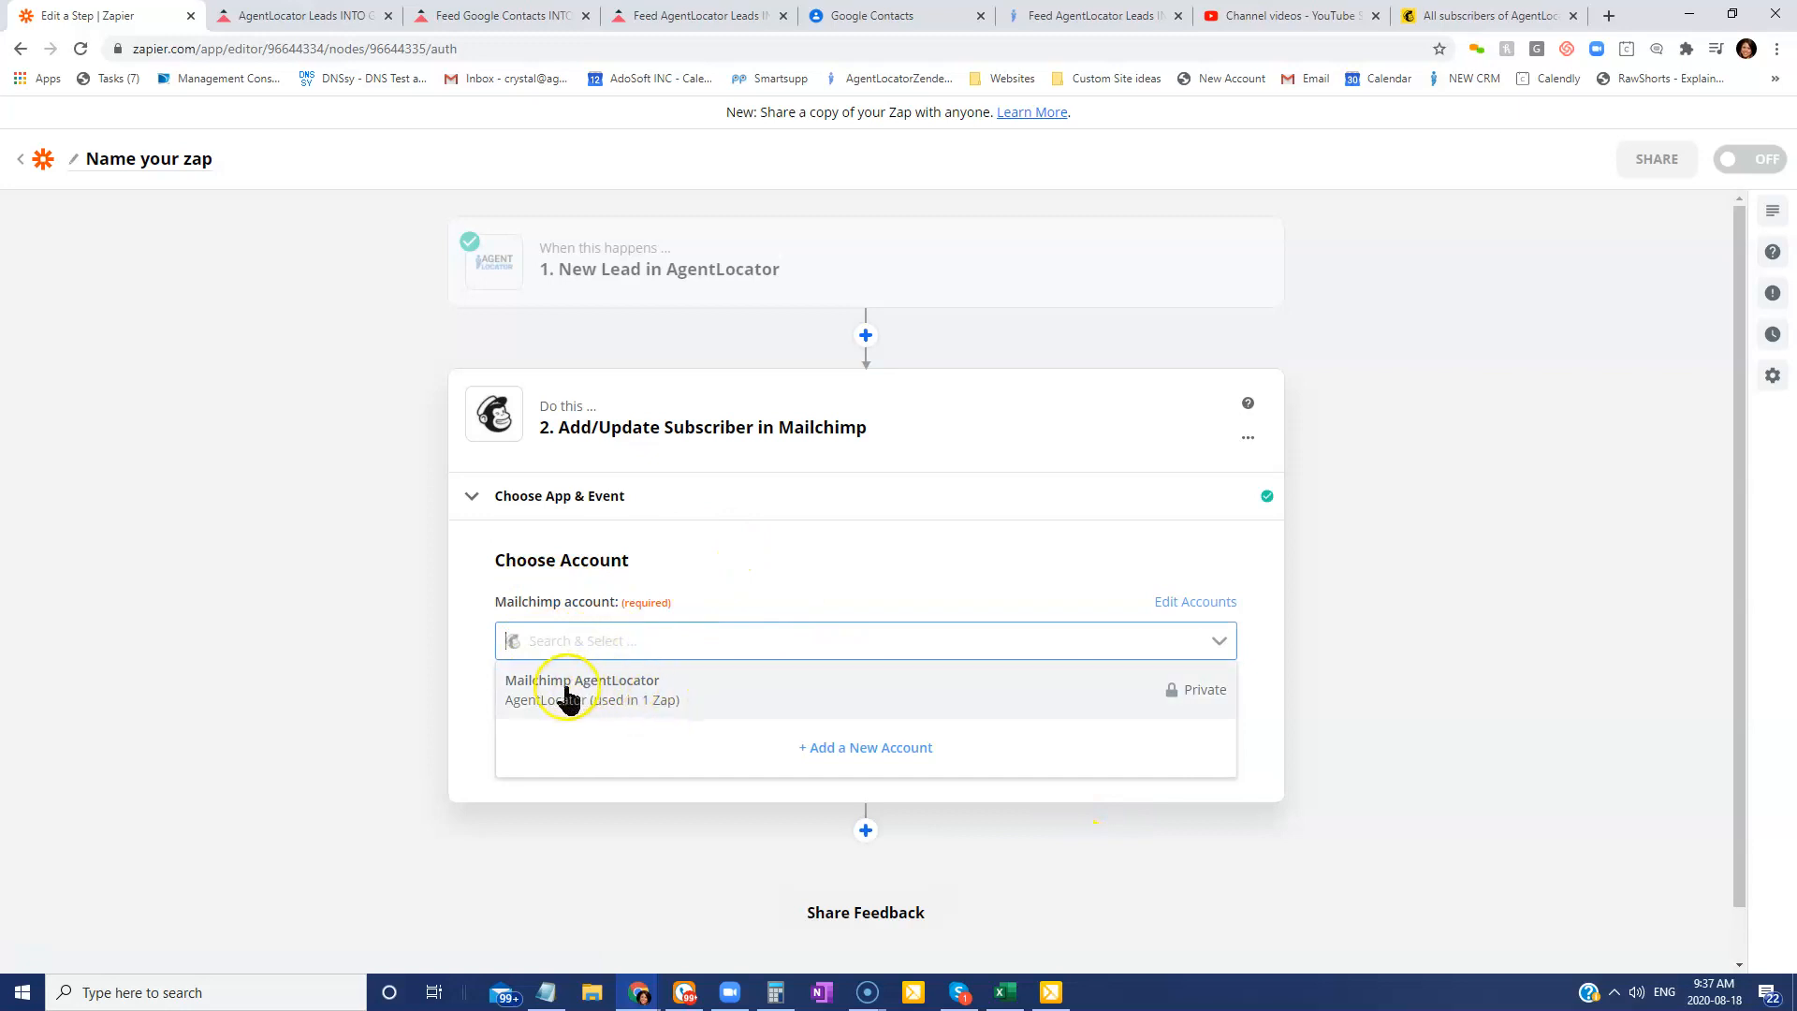
left_click(862, 748)
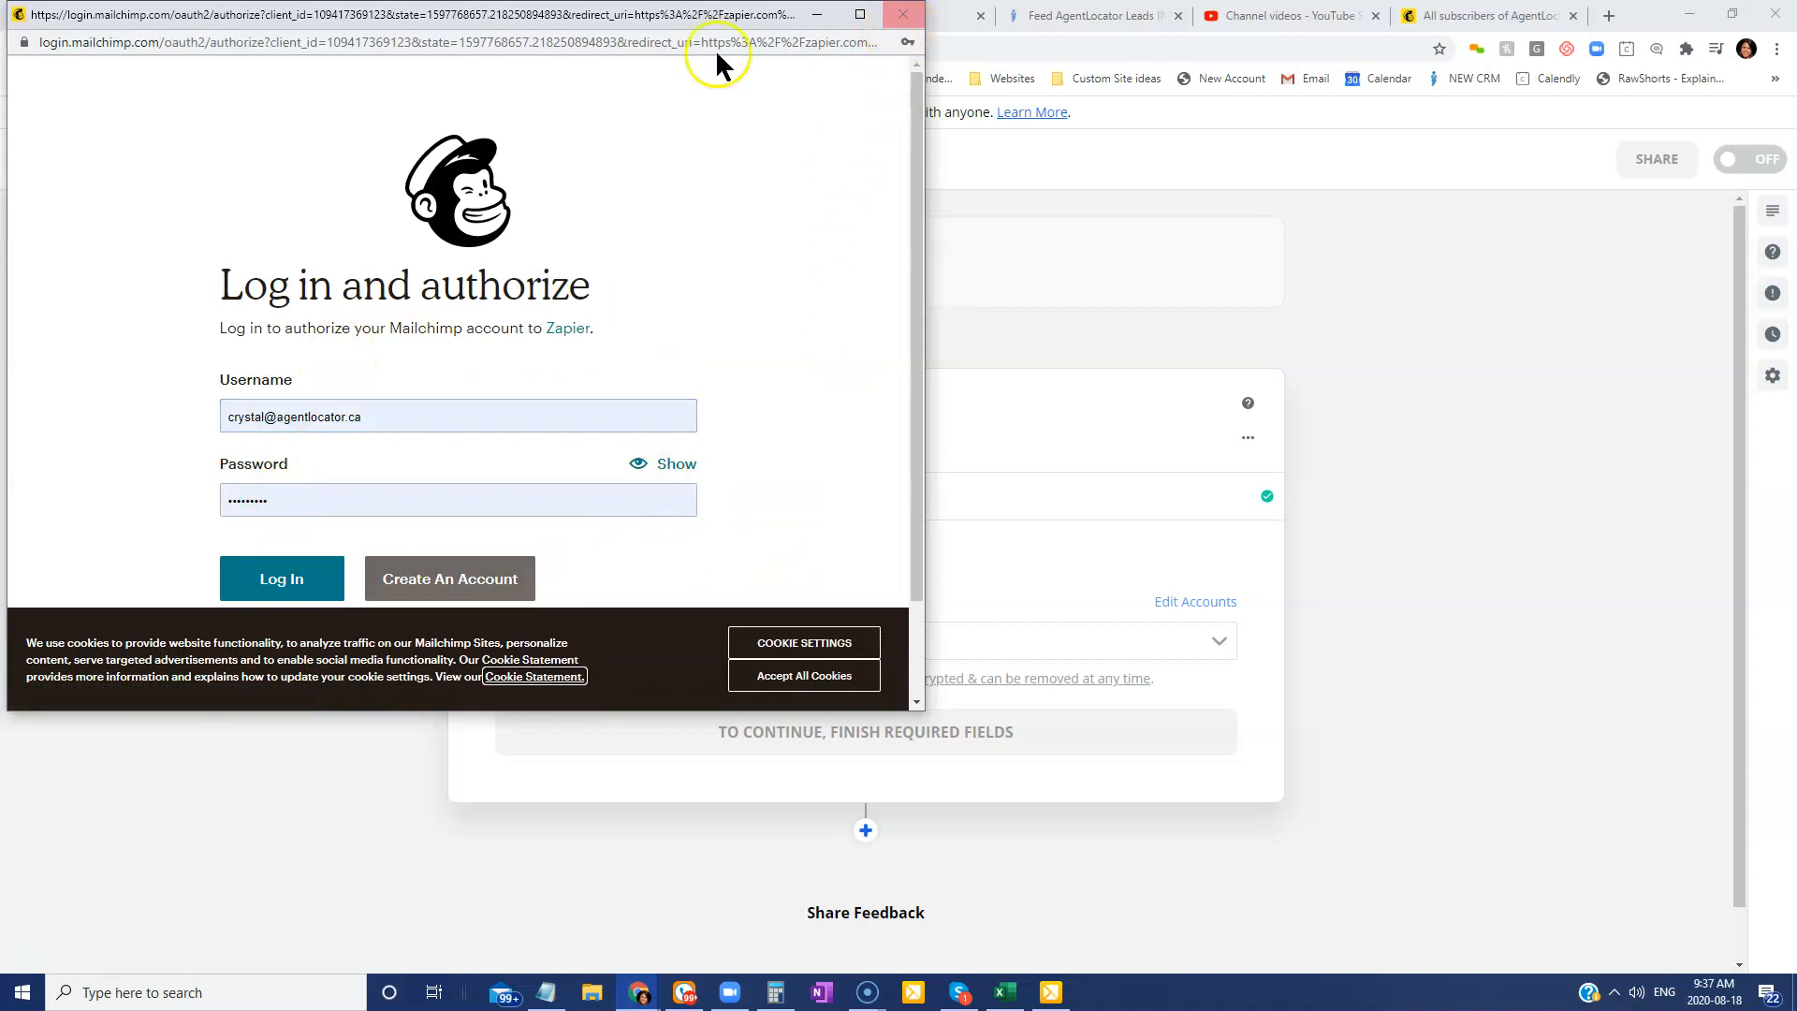
left_click(904, 16)
left_click(610, 641)
left_click(604, 686)
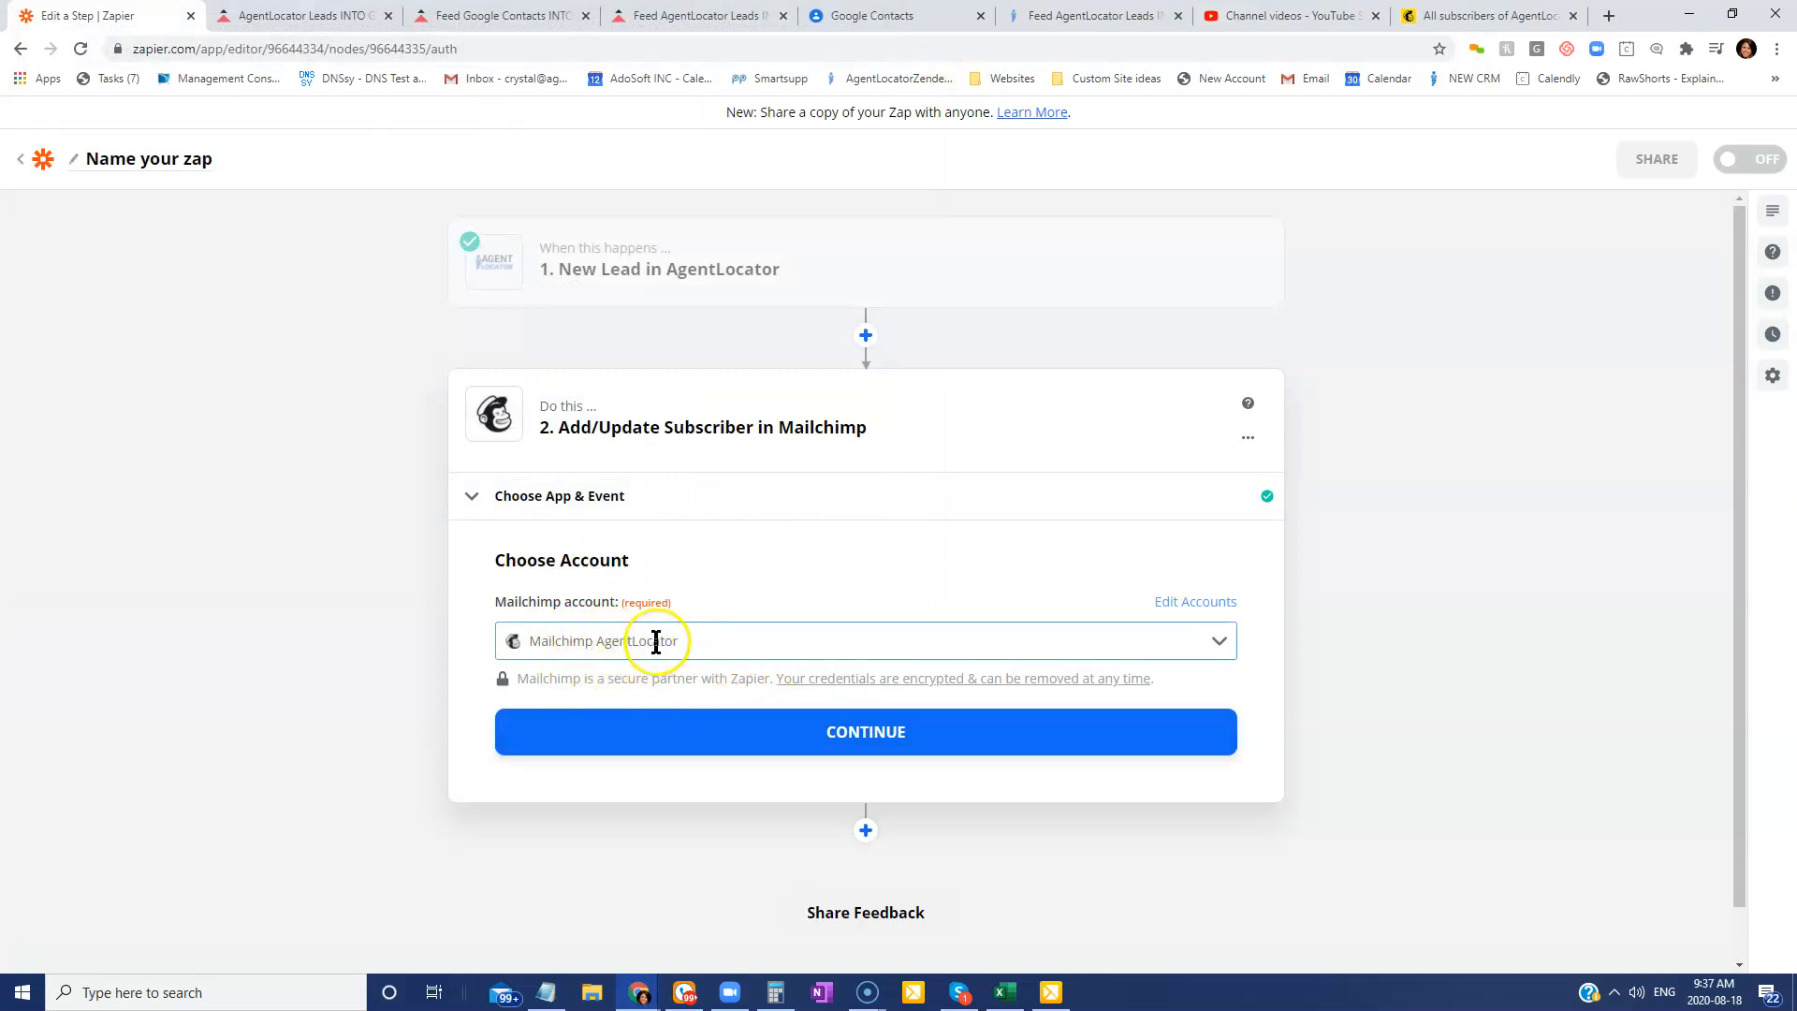
left_click(806, 747)
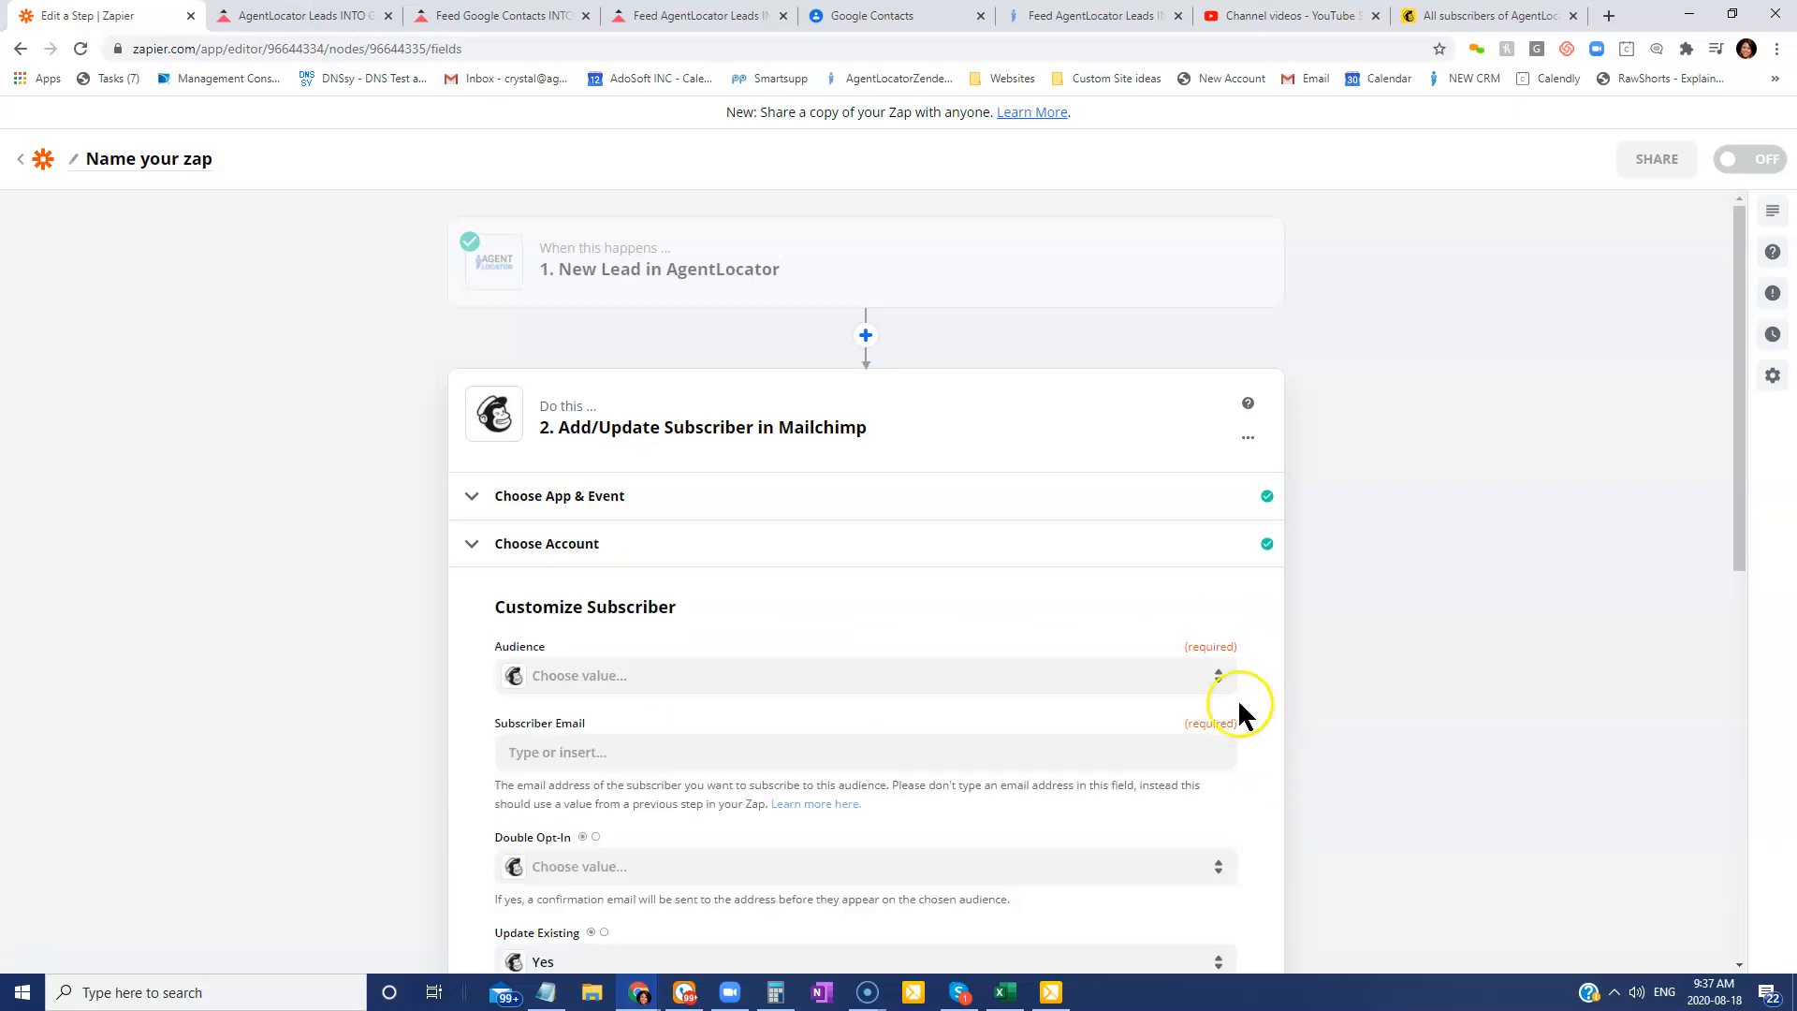
Choose the AgentLocator audience for new Mailchimp subscribers.
scroll(1245, 706, "down", 2)
scroll(1112, 721, "down", 2)
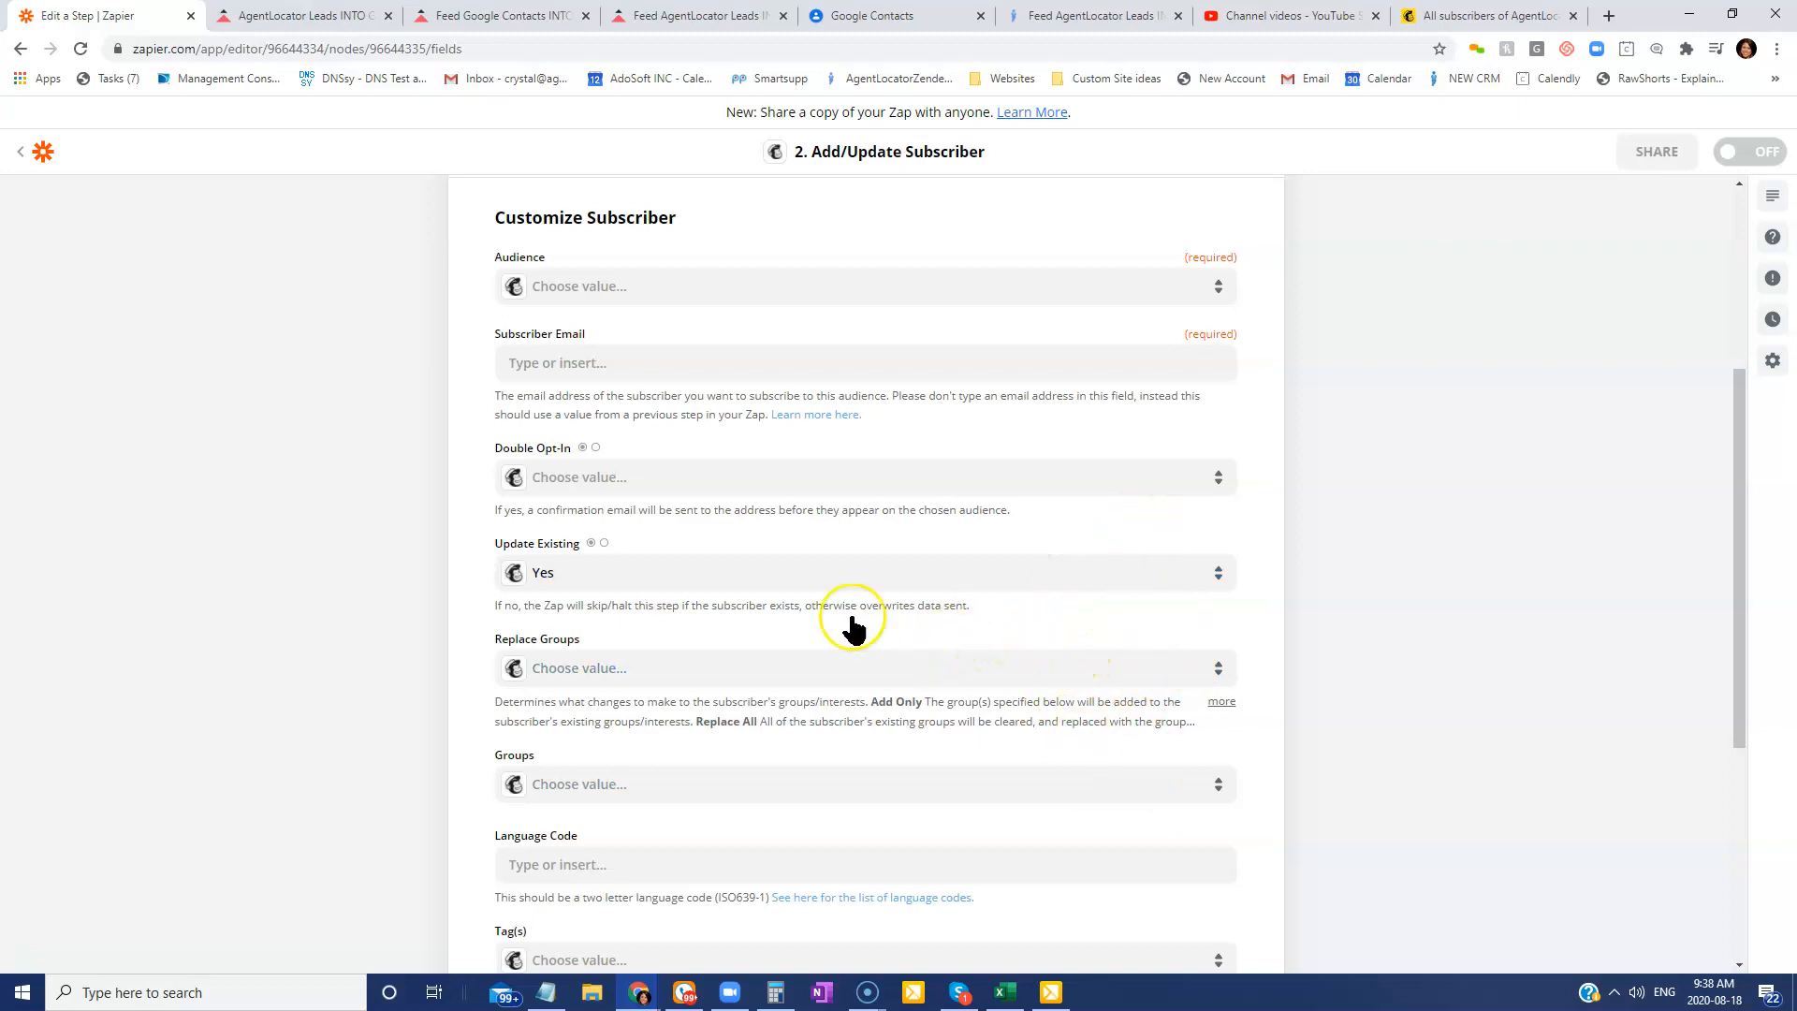
left_click(610, 290)
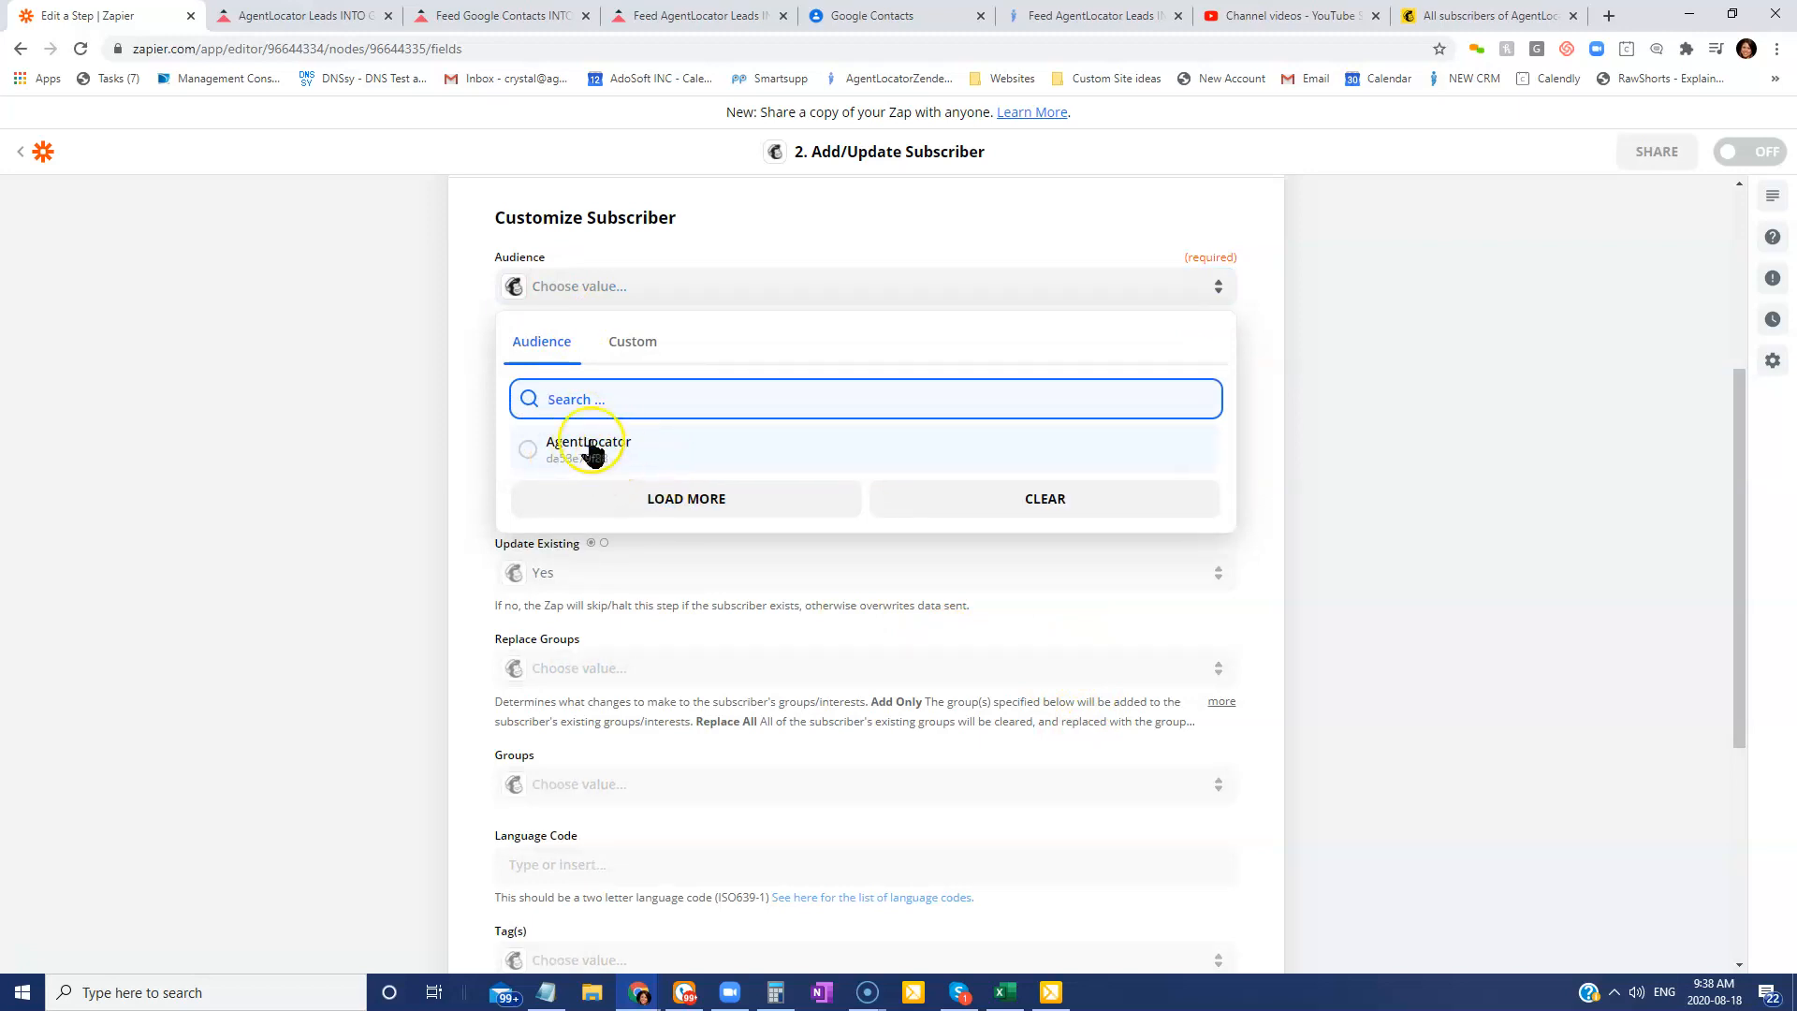
left_click(527, 450)
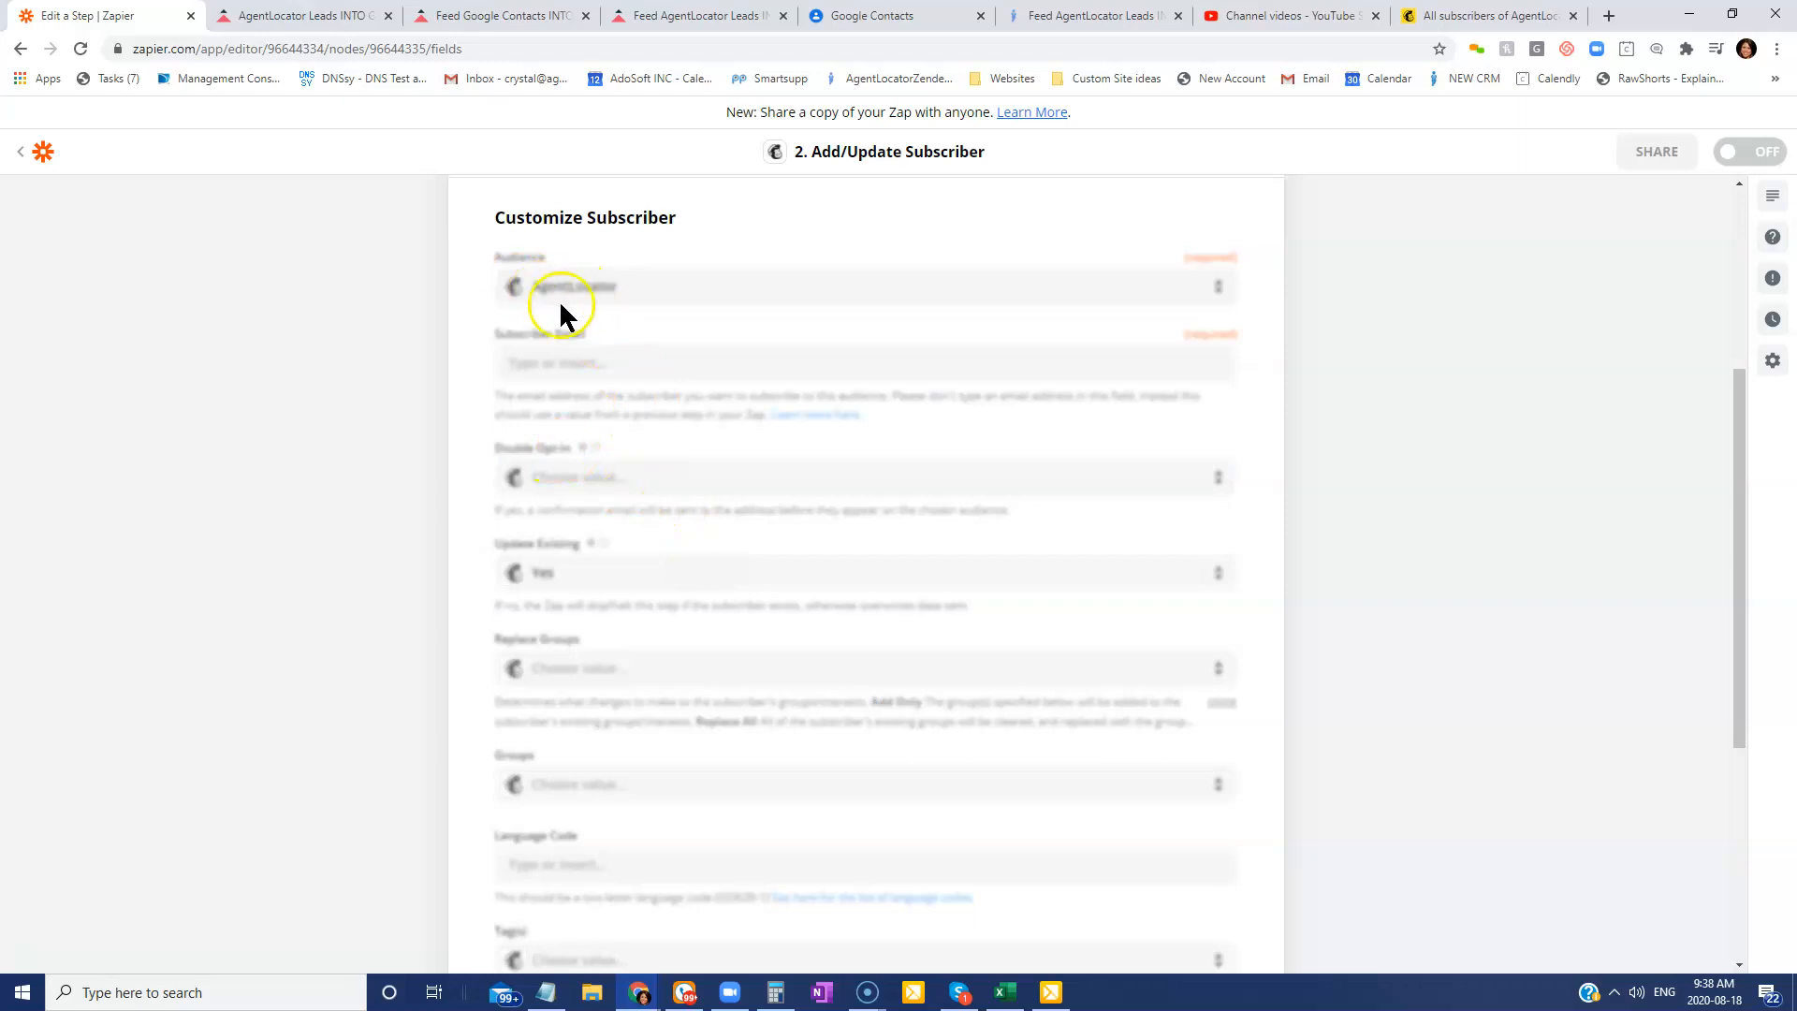
Map the lead's 1. email field into Subscriber Email.
left_click(604, 365)
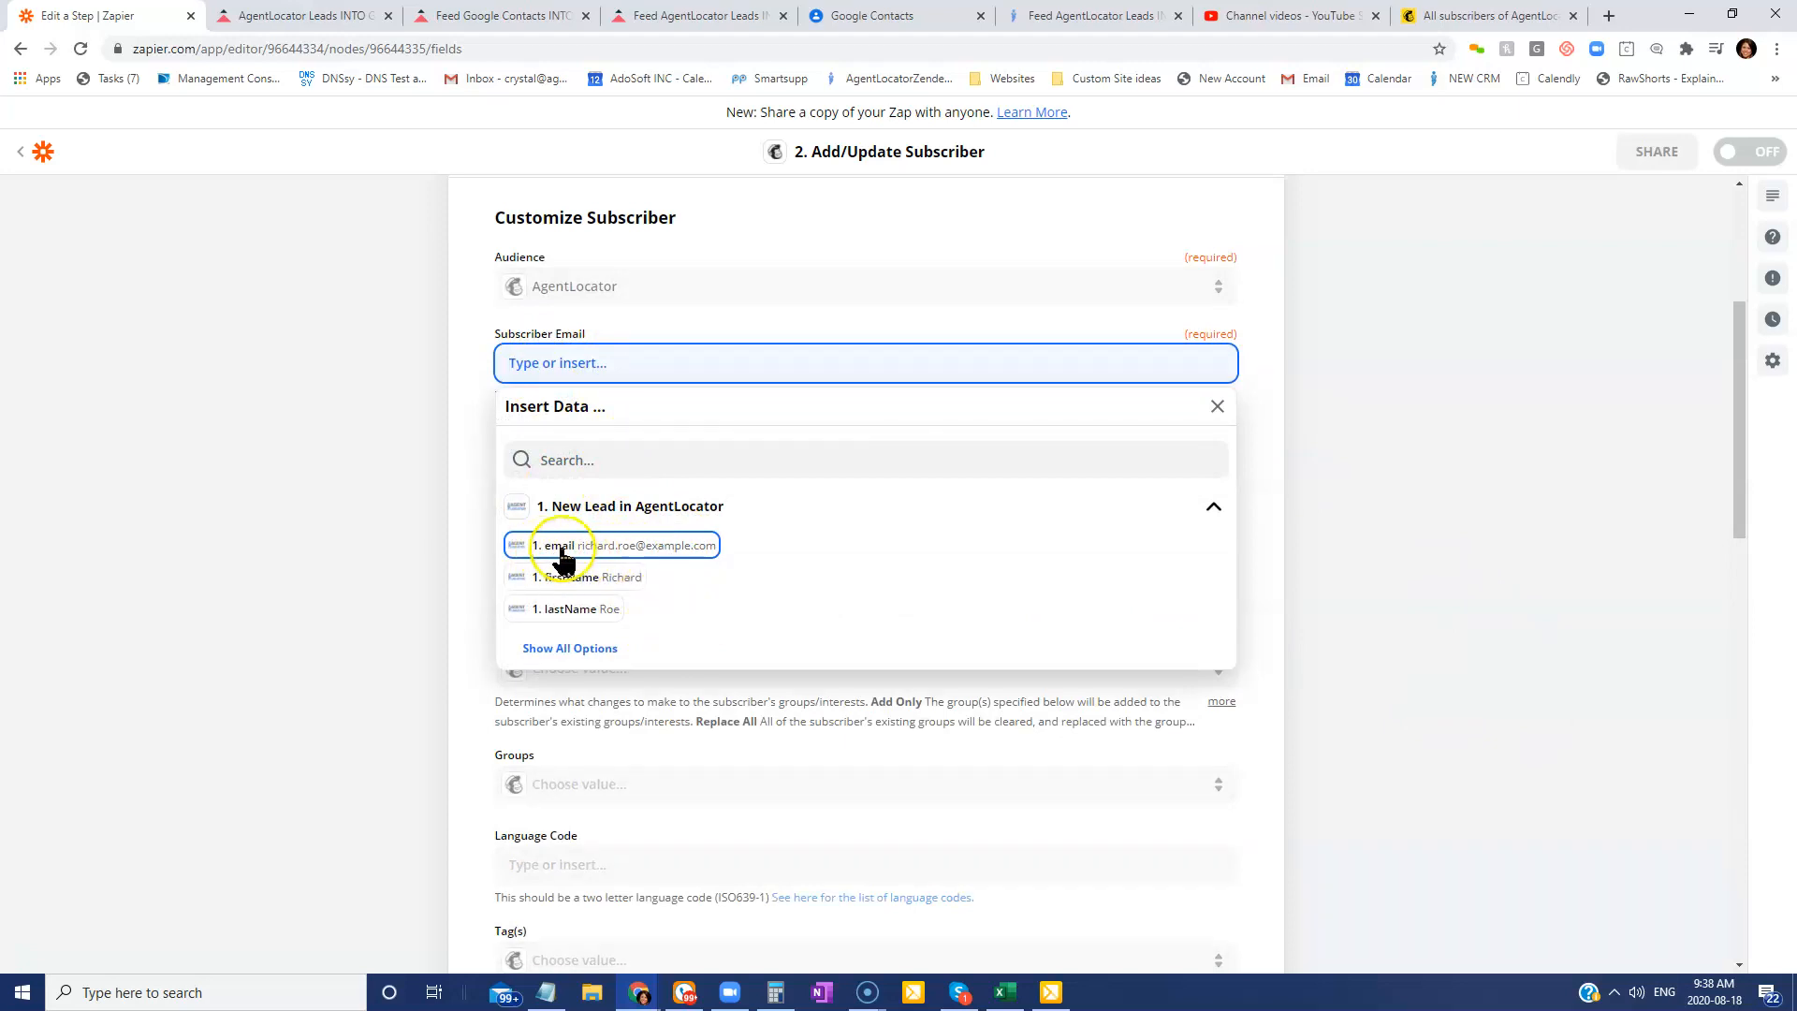
left_click(665, 547)
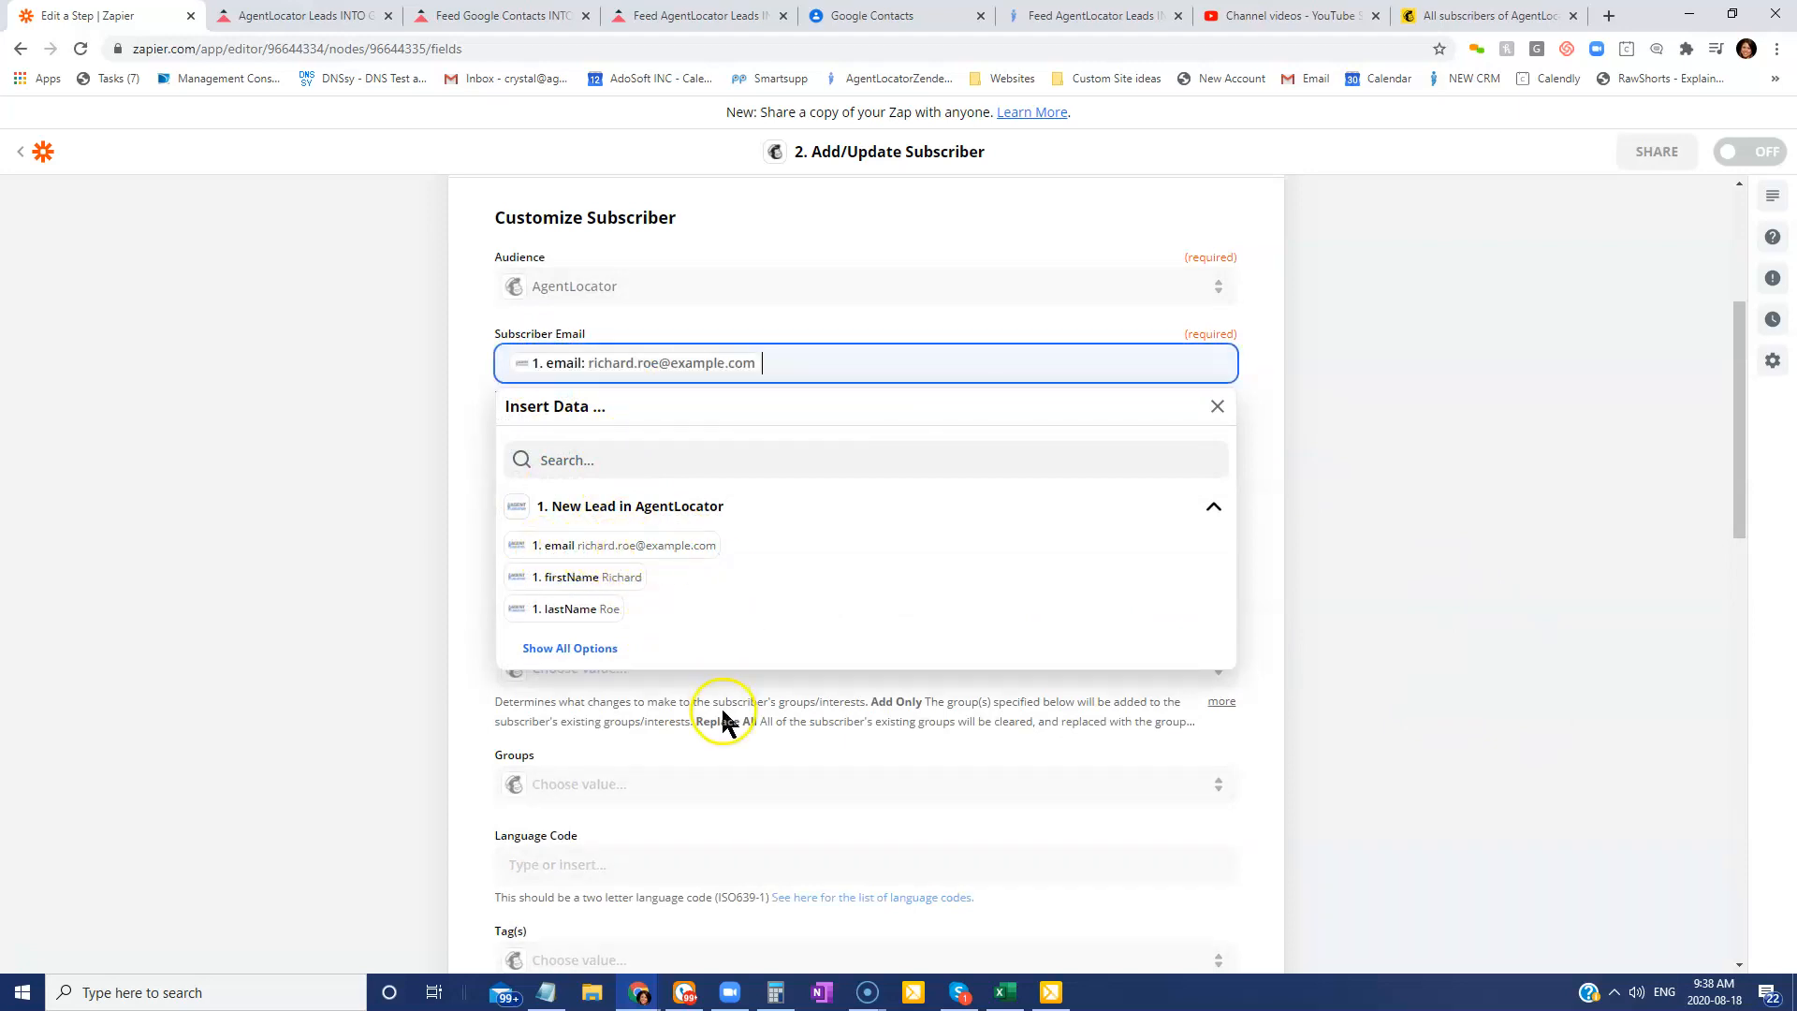
left_click(466, 449)
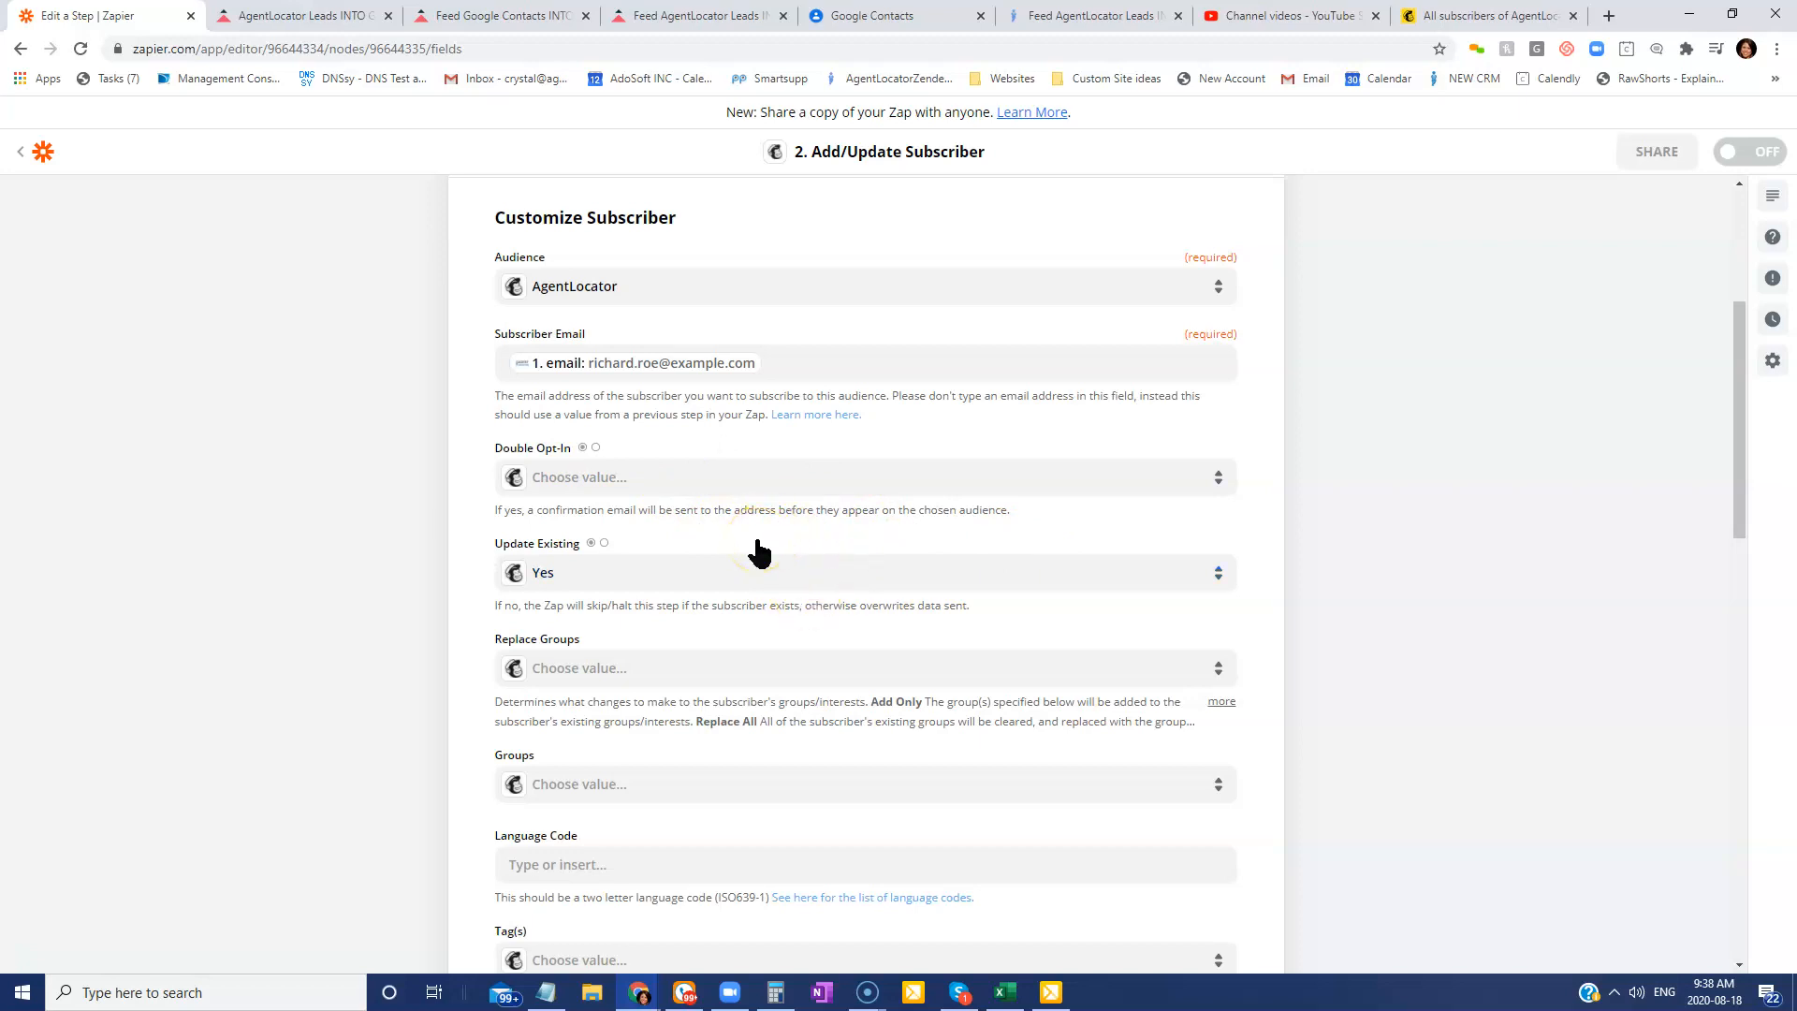
Set Double Opt-In to False and Replace Groups to Add Only.
left_click(618, 479)
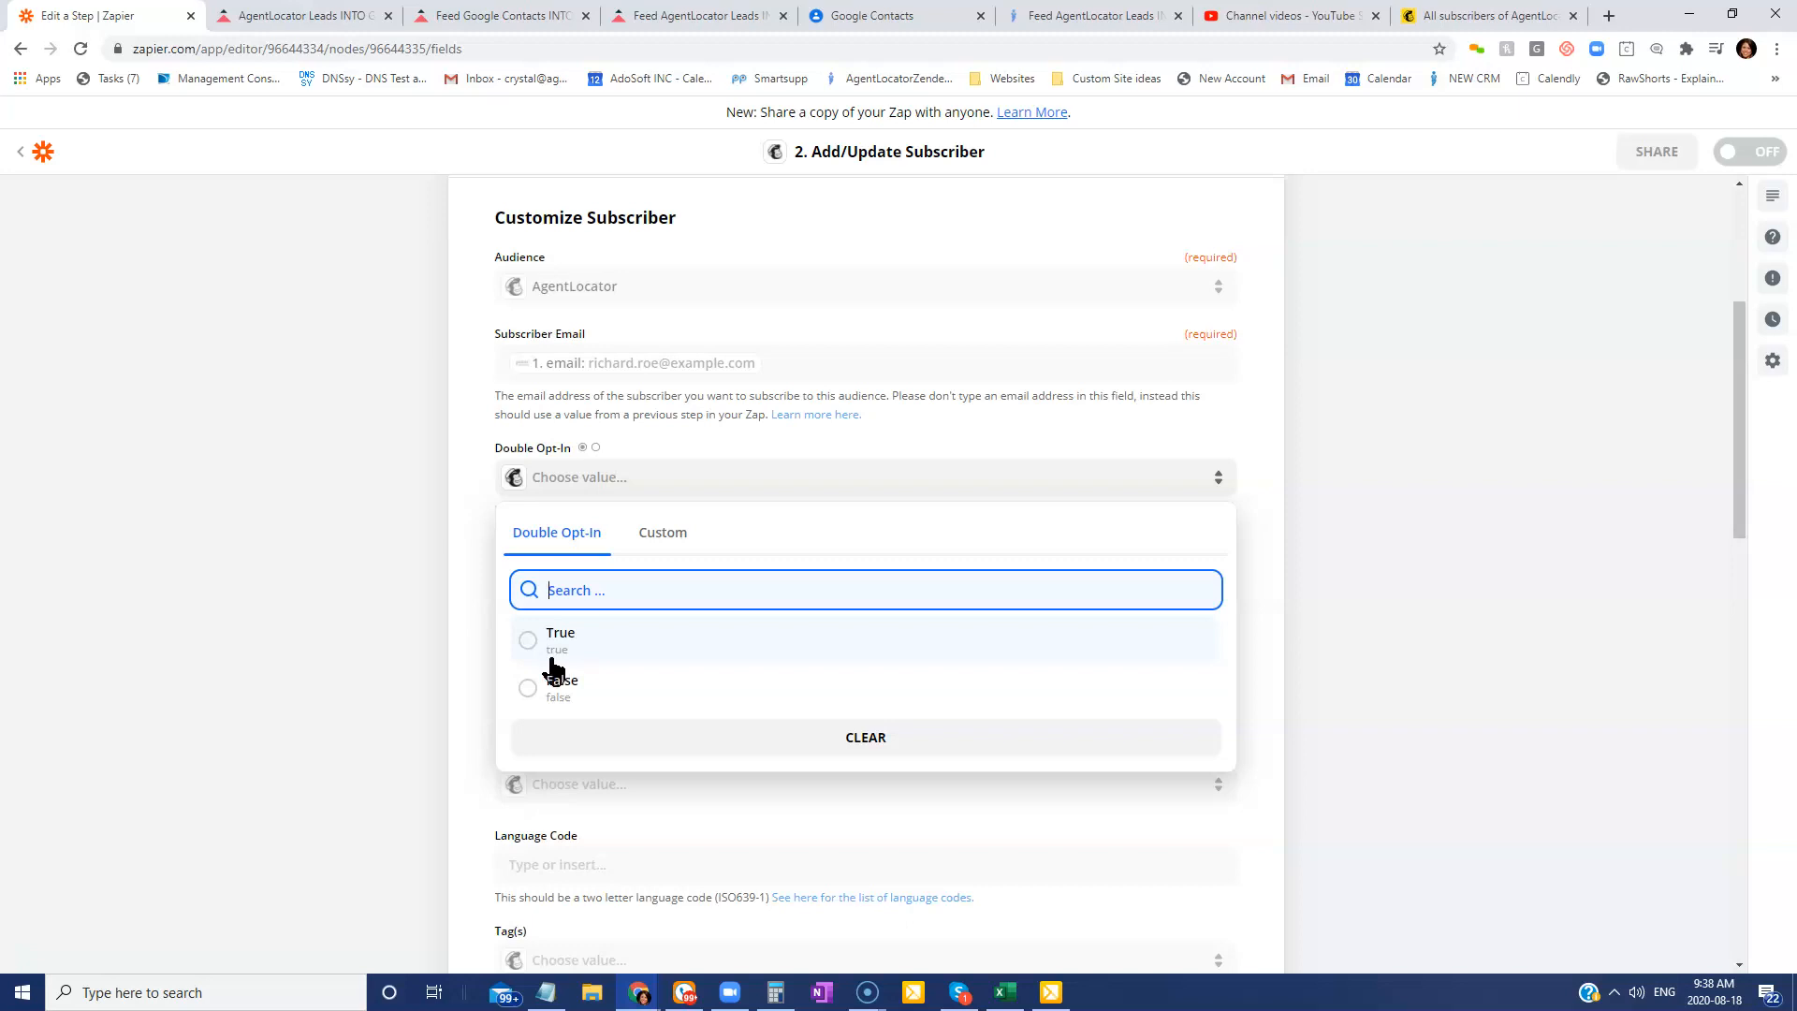
left_click(598, 689)
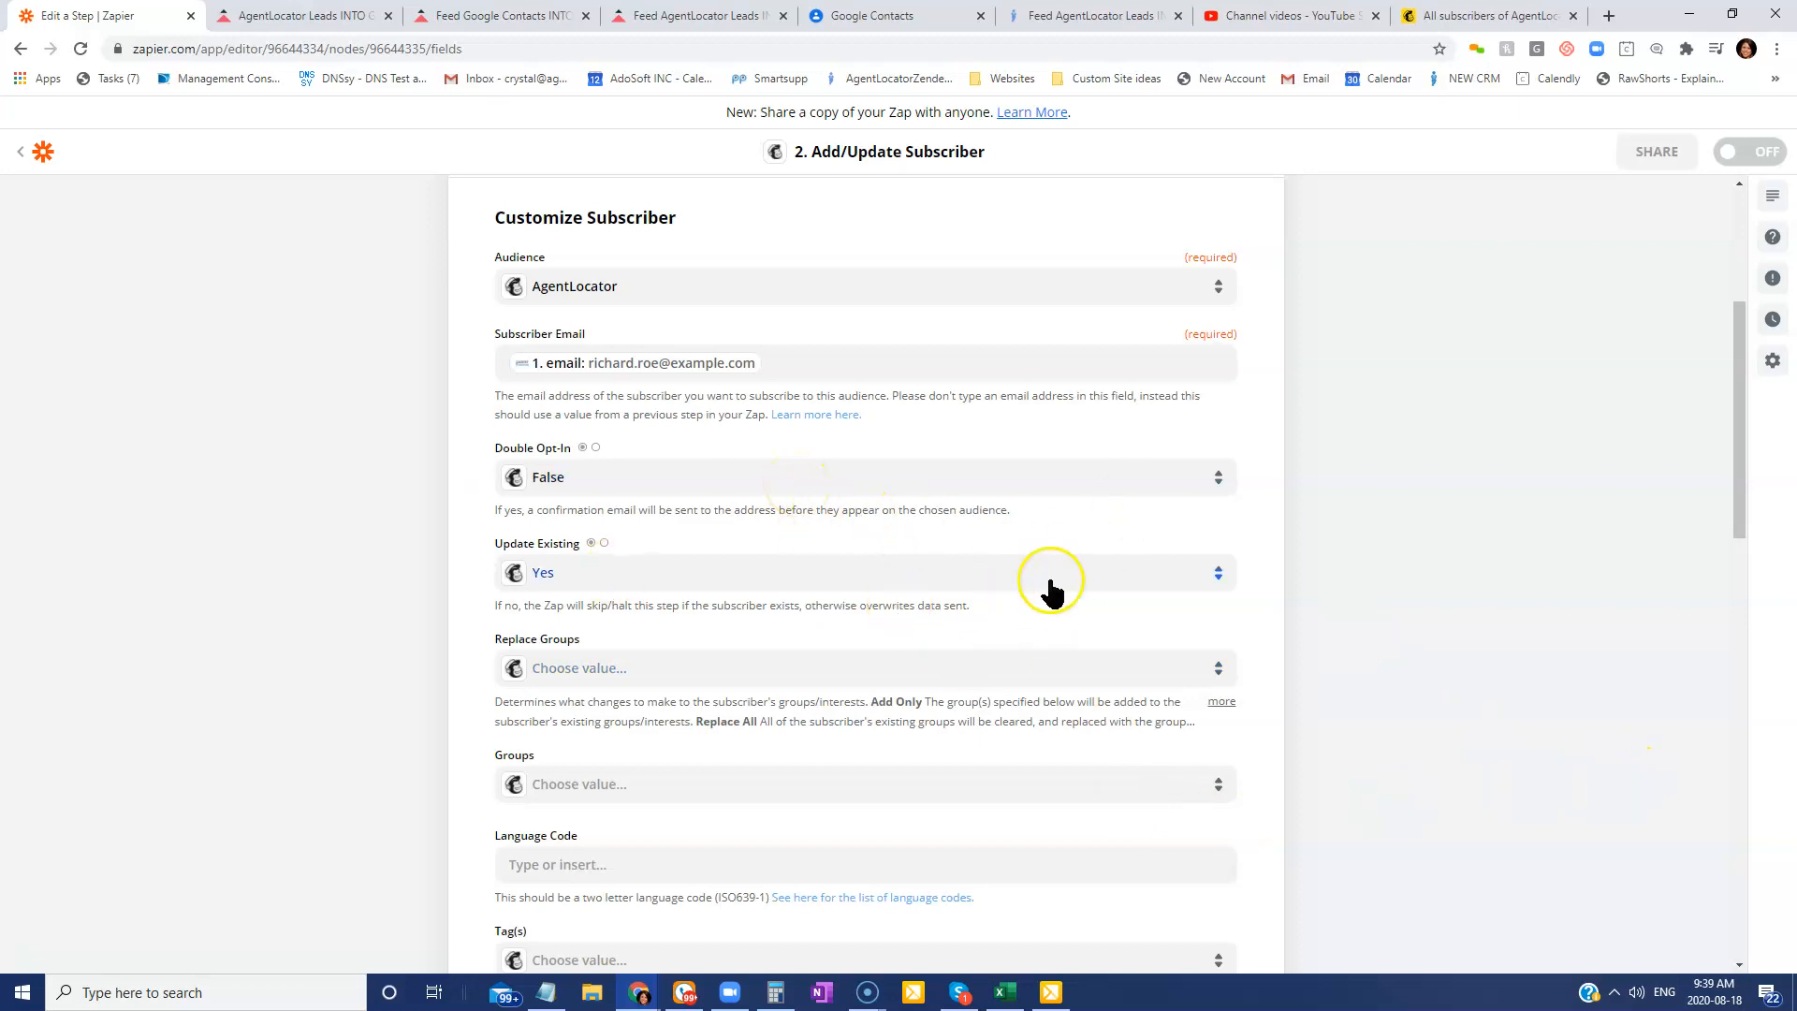
scroll(1029, 582, "down", 1)
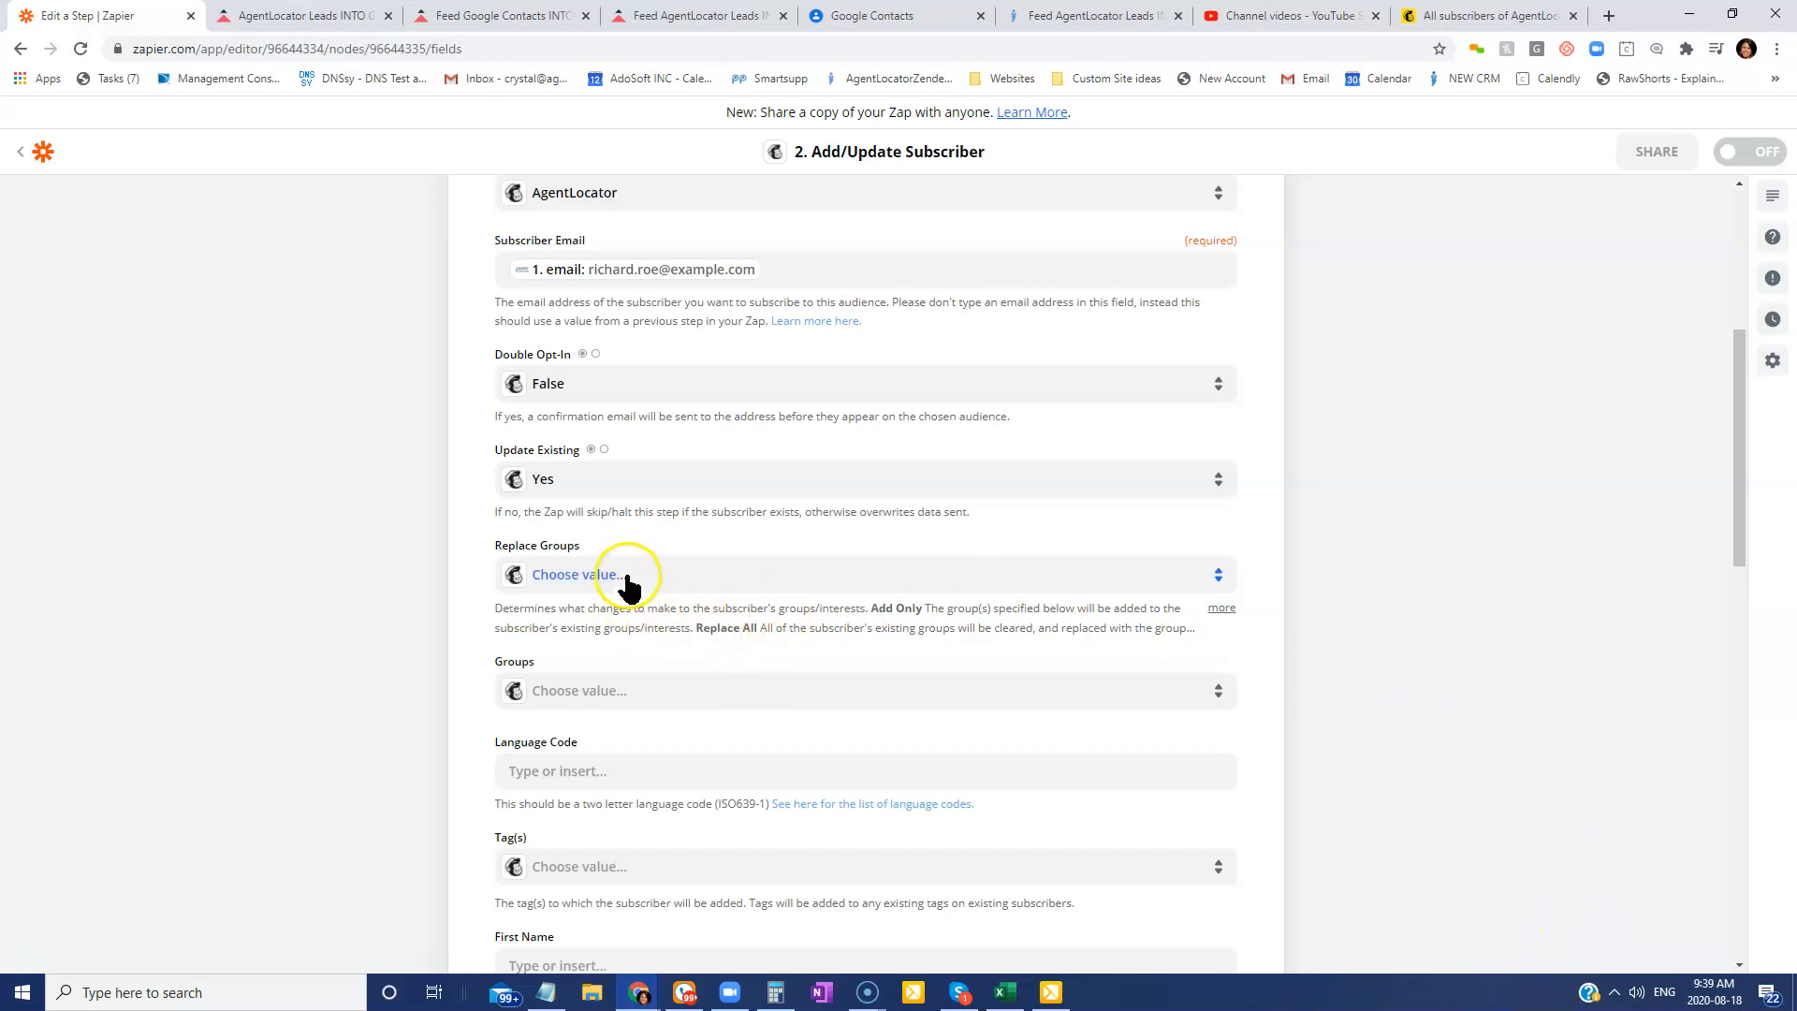
left_click(709, 577)
left_click(549, 574)
left_click(590, 574)
left_click(575, 784)
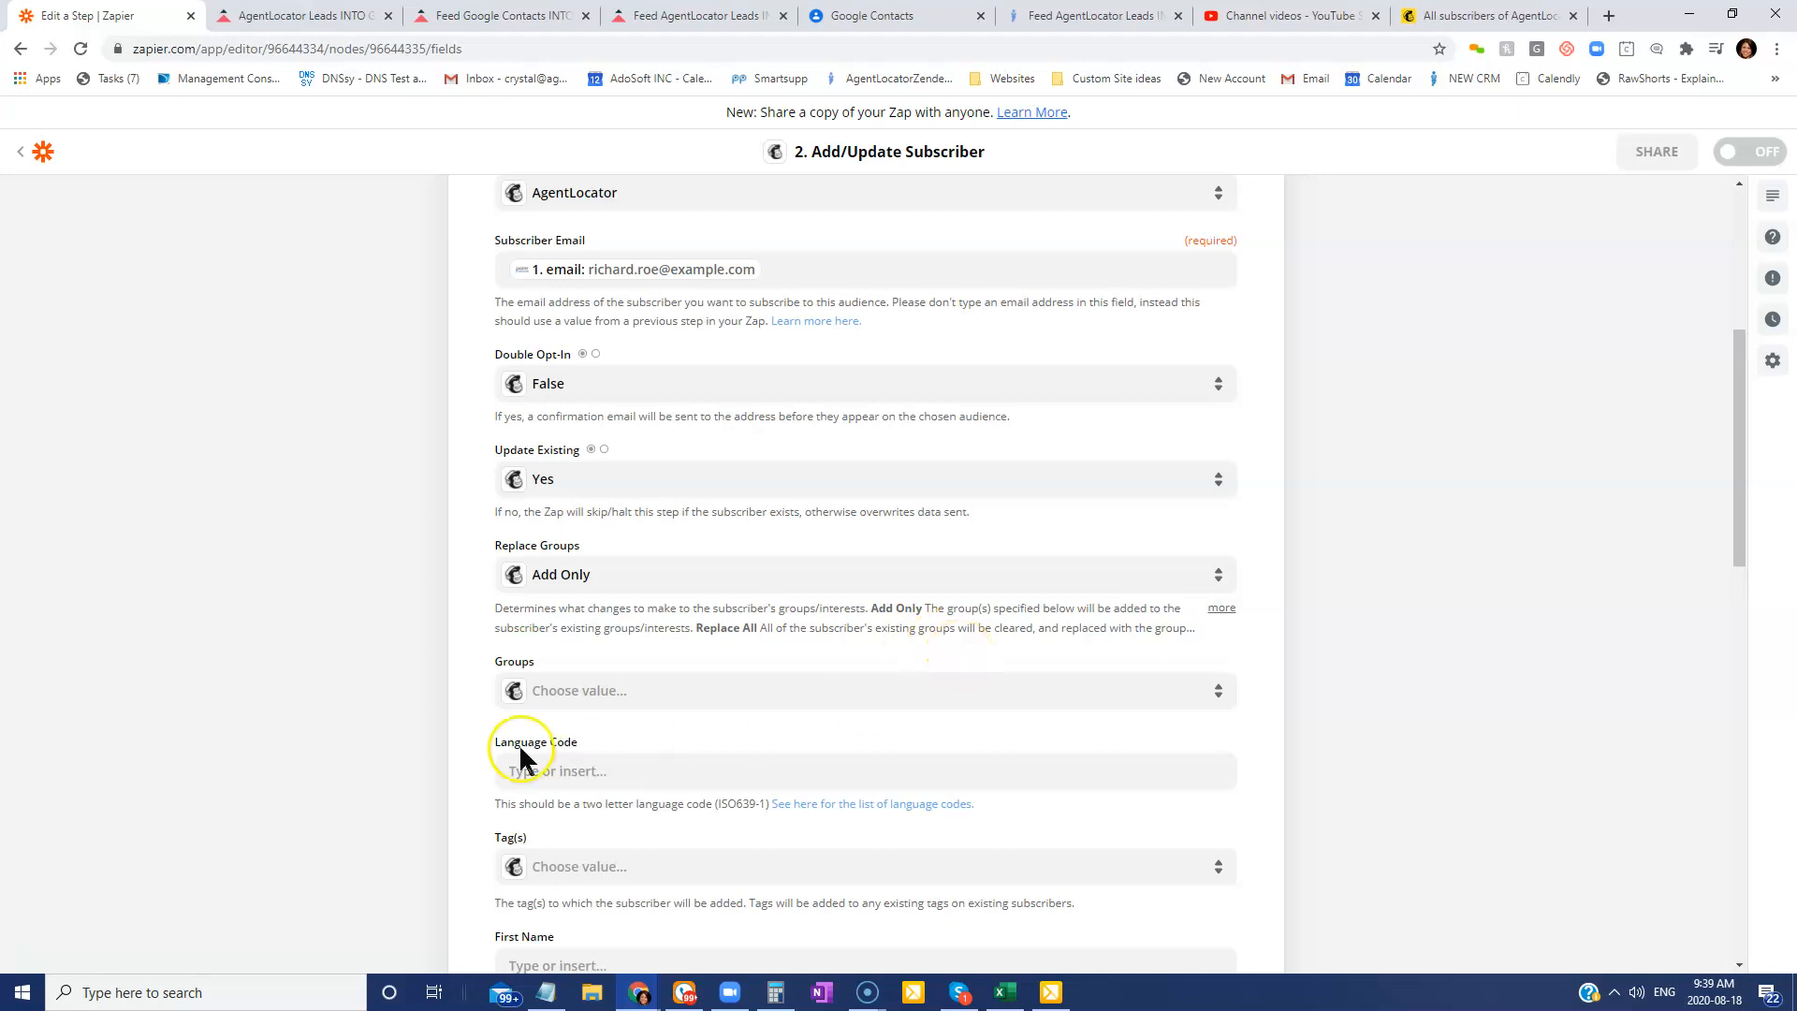
Check the Tag(s) dropdown, which offers no existing tags, and leave it blank.
scroll(437, 638, "down", 2)
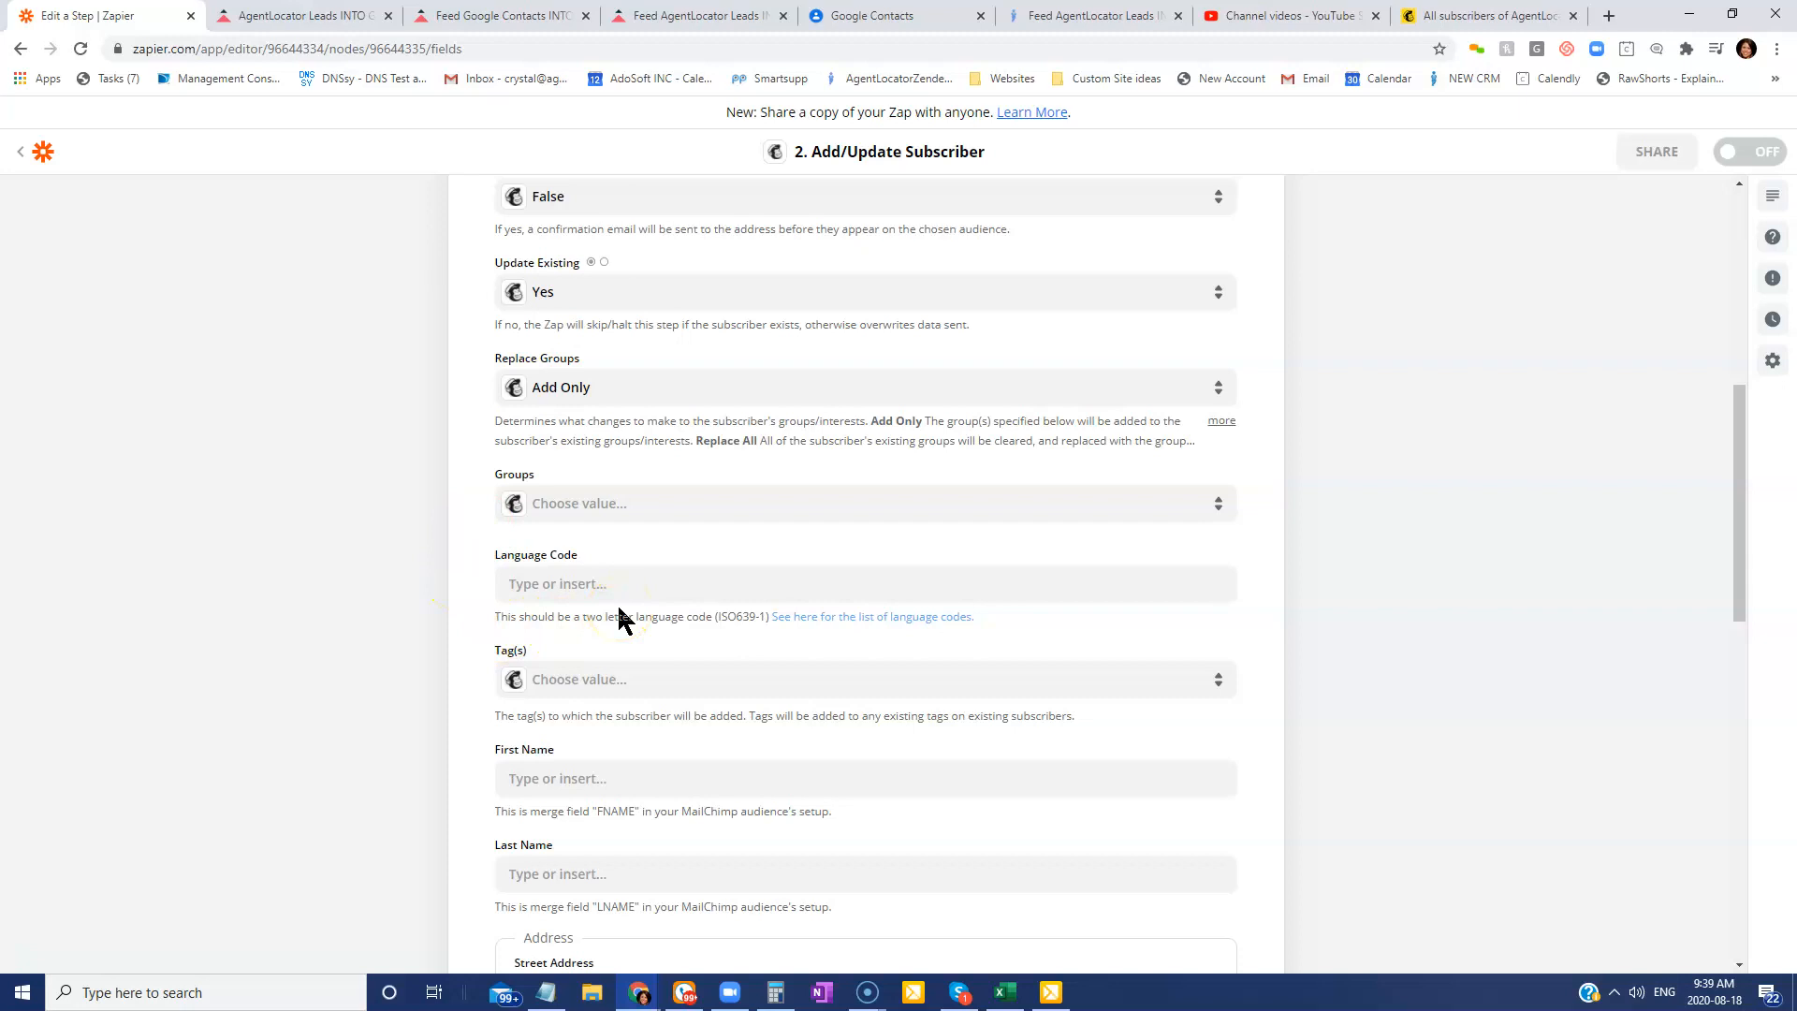
scroll(619, 618, "down", 2)
left_click(562, 506)
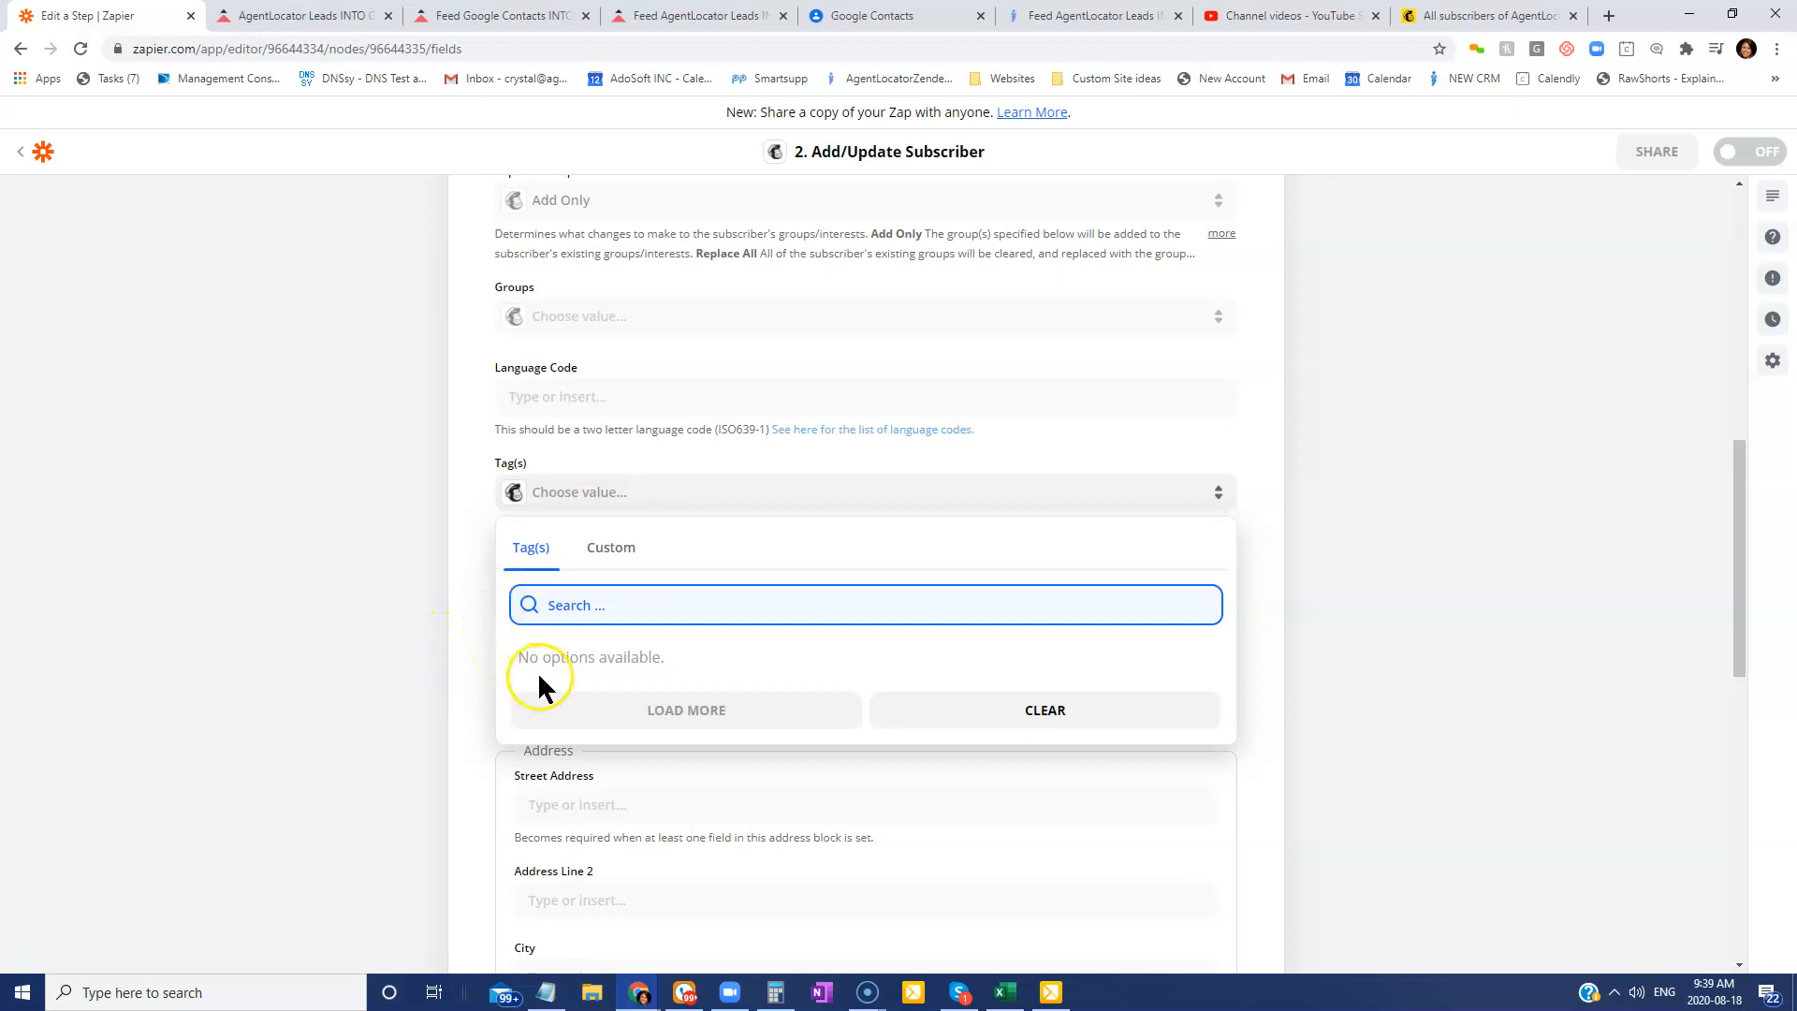
left_click(481, 531)
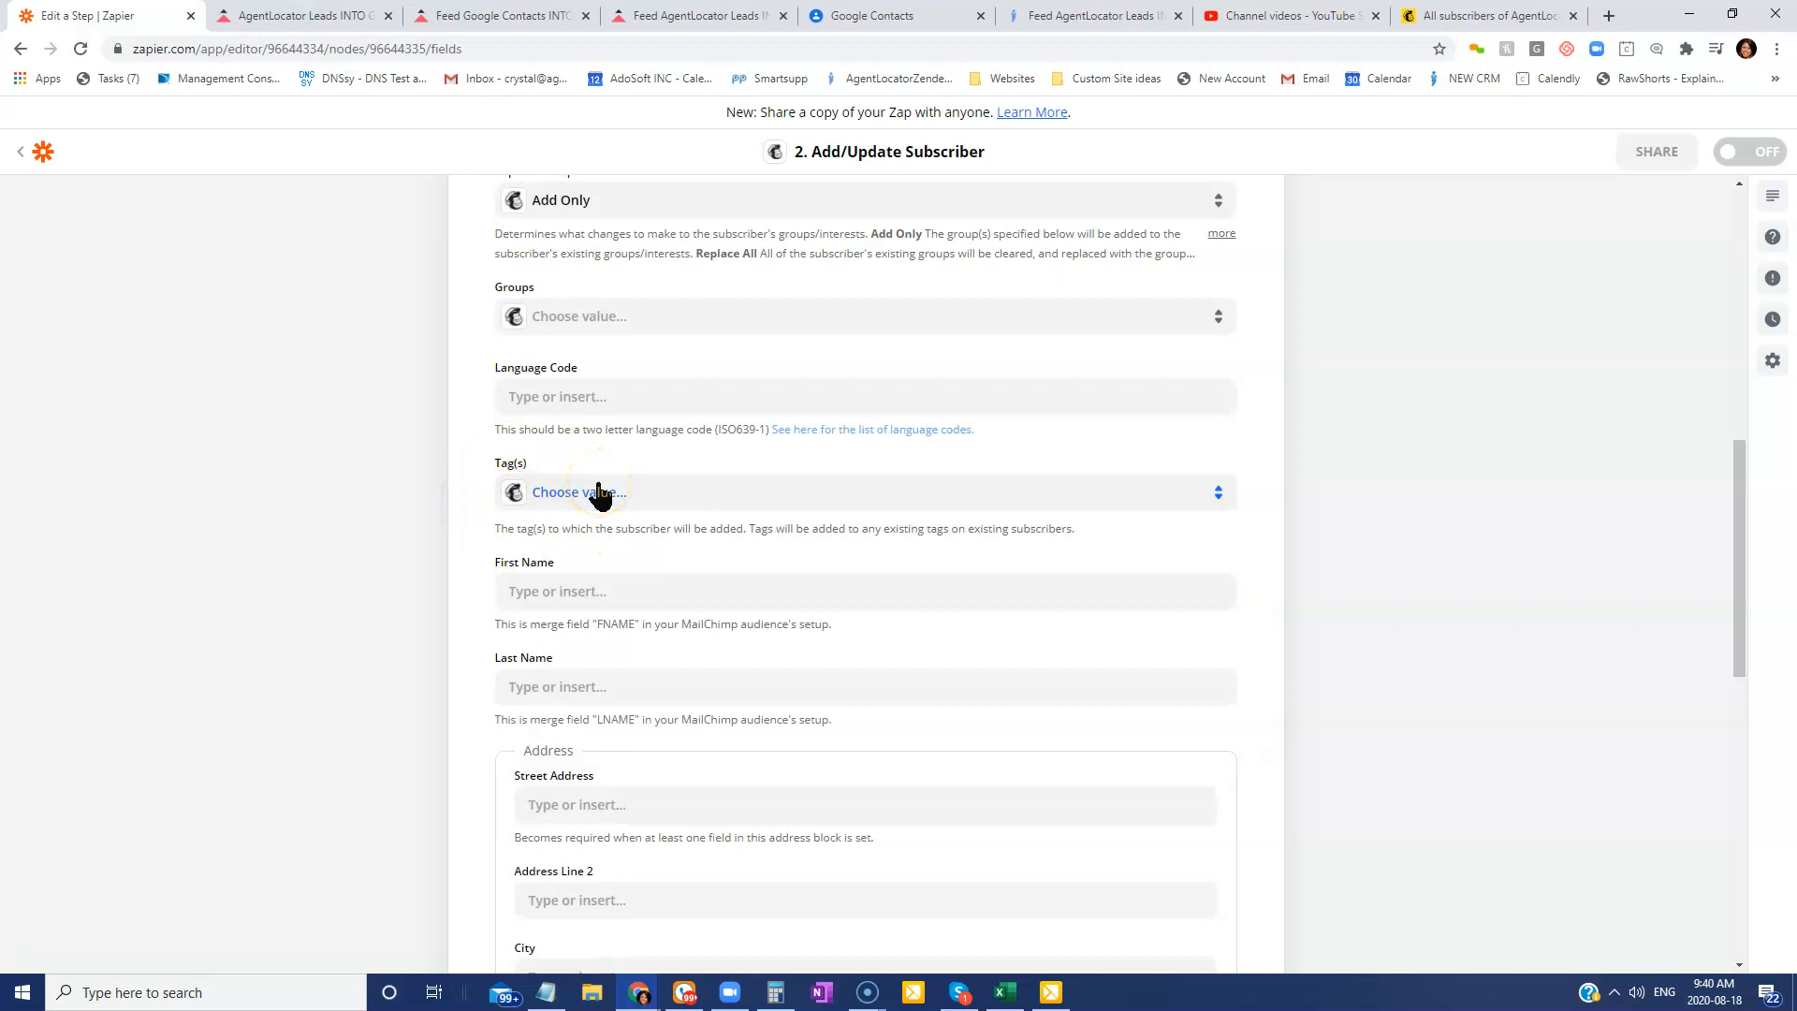
Map 1. firstName into First Name and 1. lastName into Last Name.
scroll(731, 586, "down", 2)
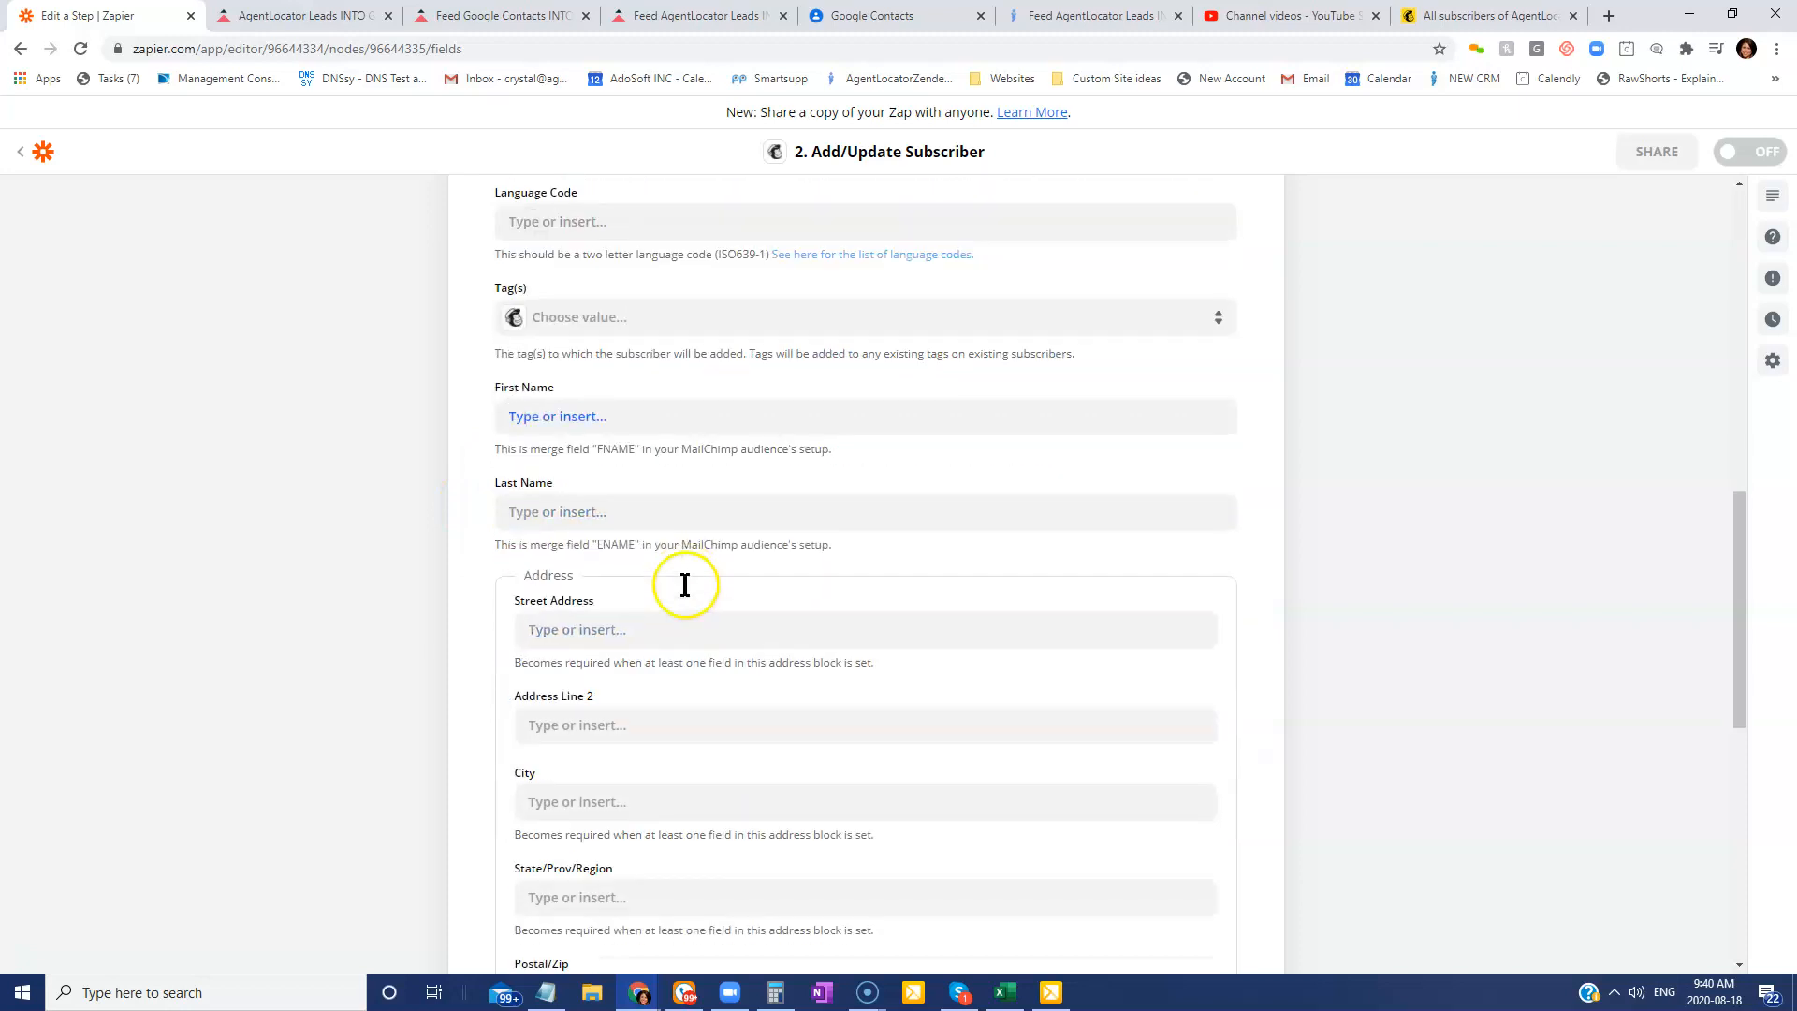
left_click(604, 402)
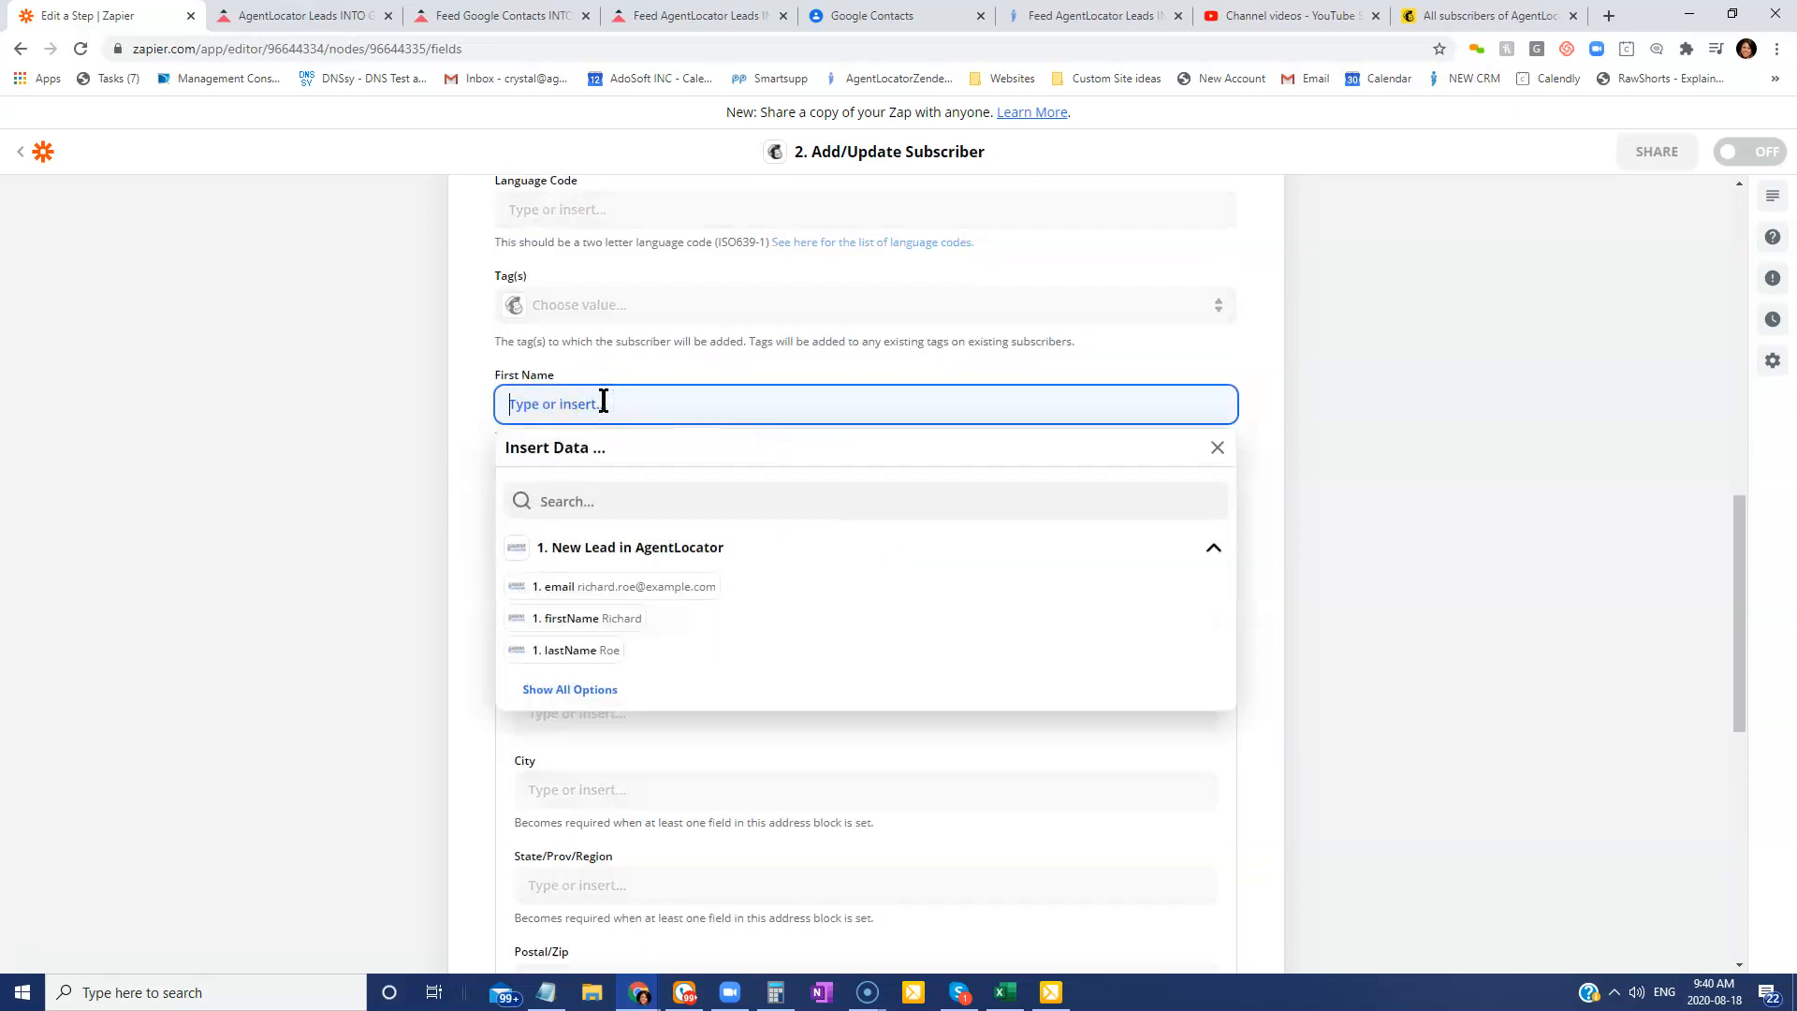
left_click(600, 622)
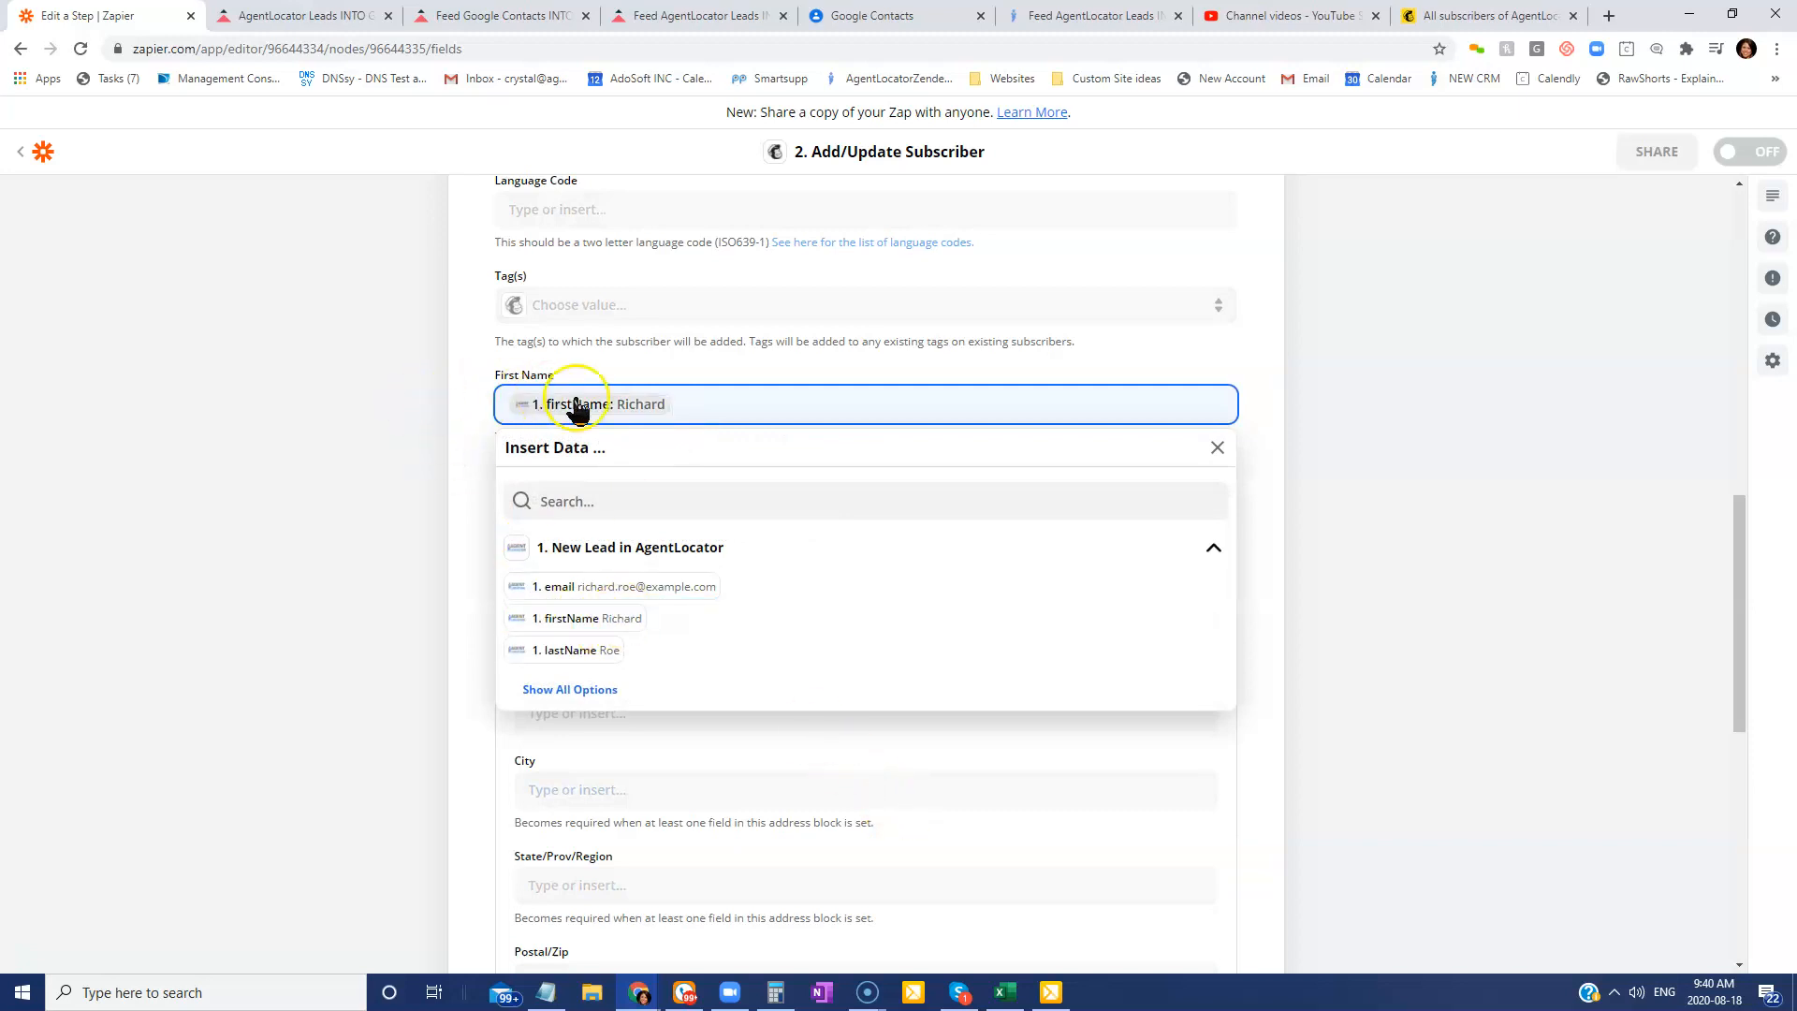
left_click(462, 412)
left_click(614, 500)
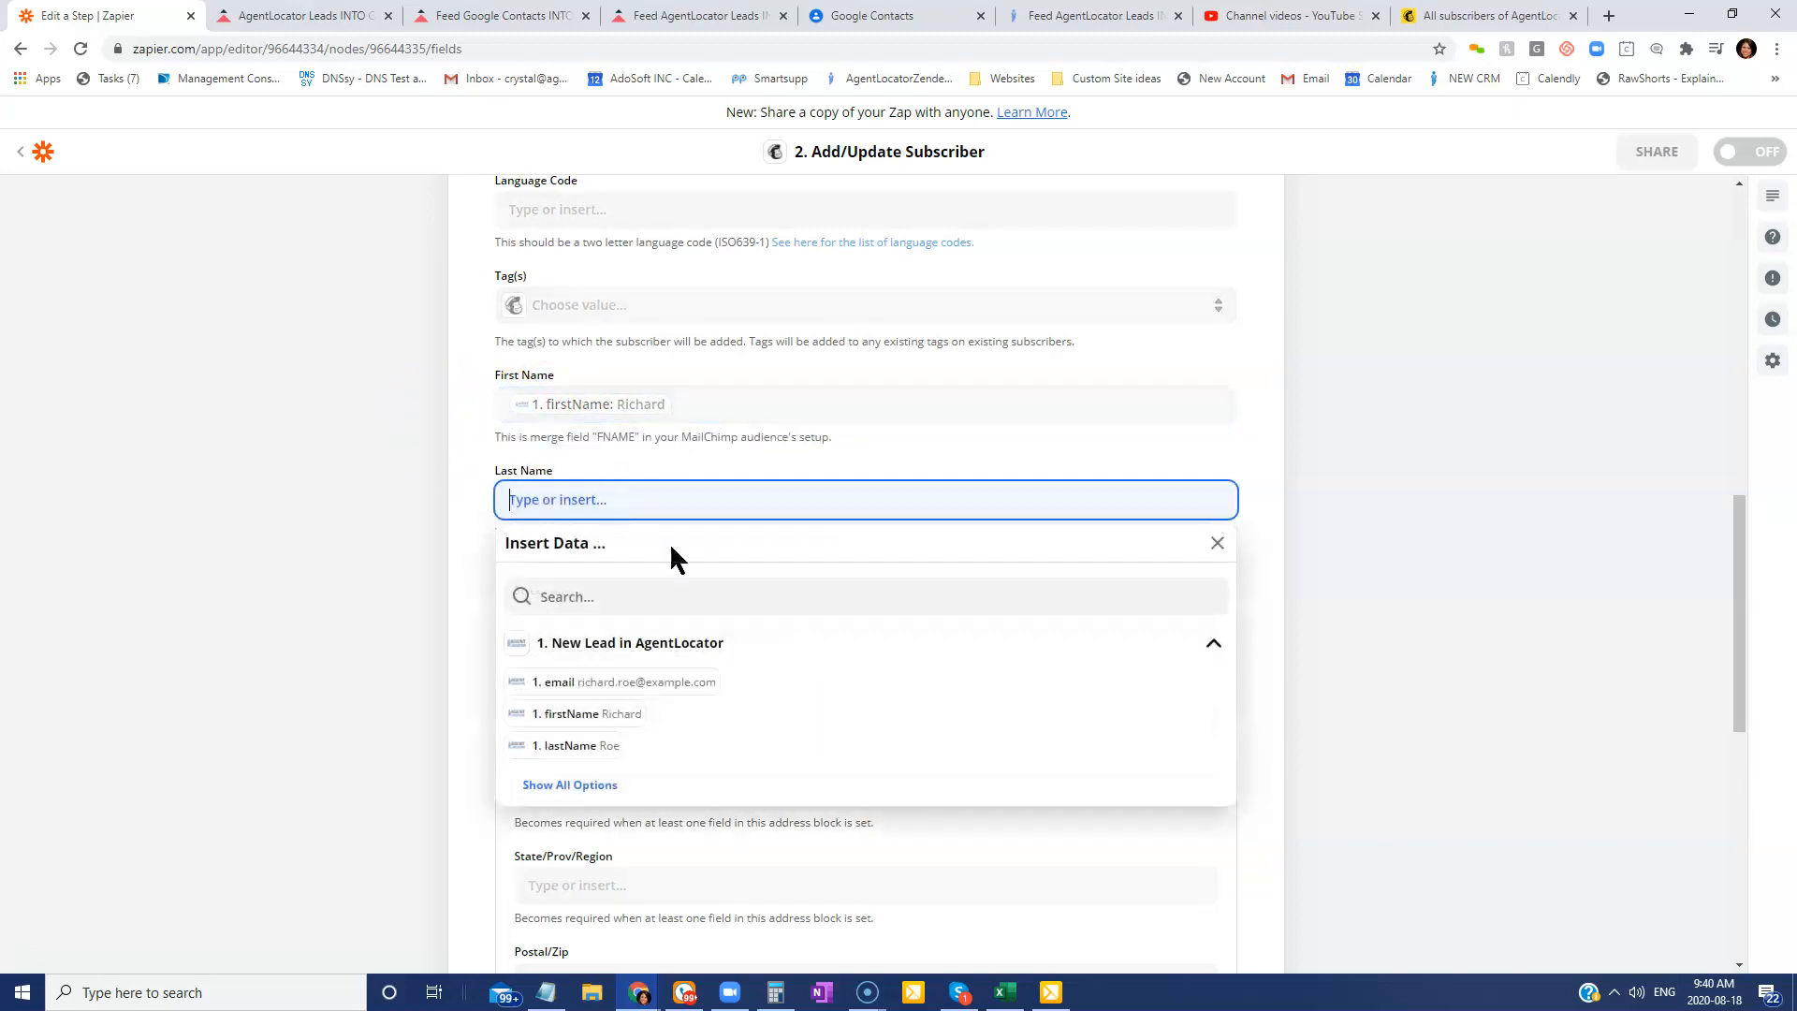
left_click(609, 746)
left_click(465, 560)
Browse all lead fields for Street Address but leave it empty.
left_click(690, 618)
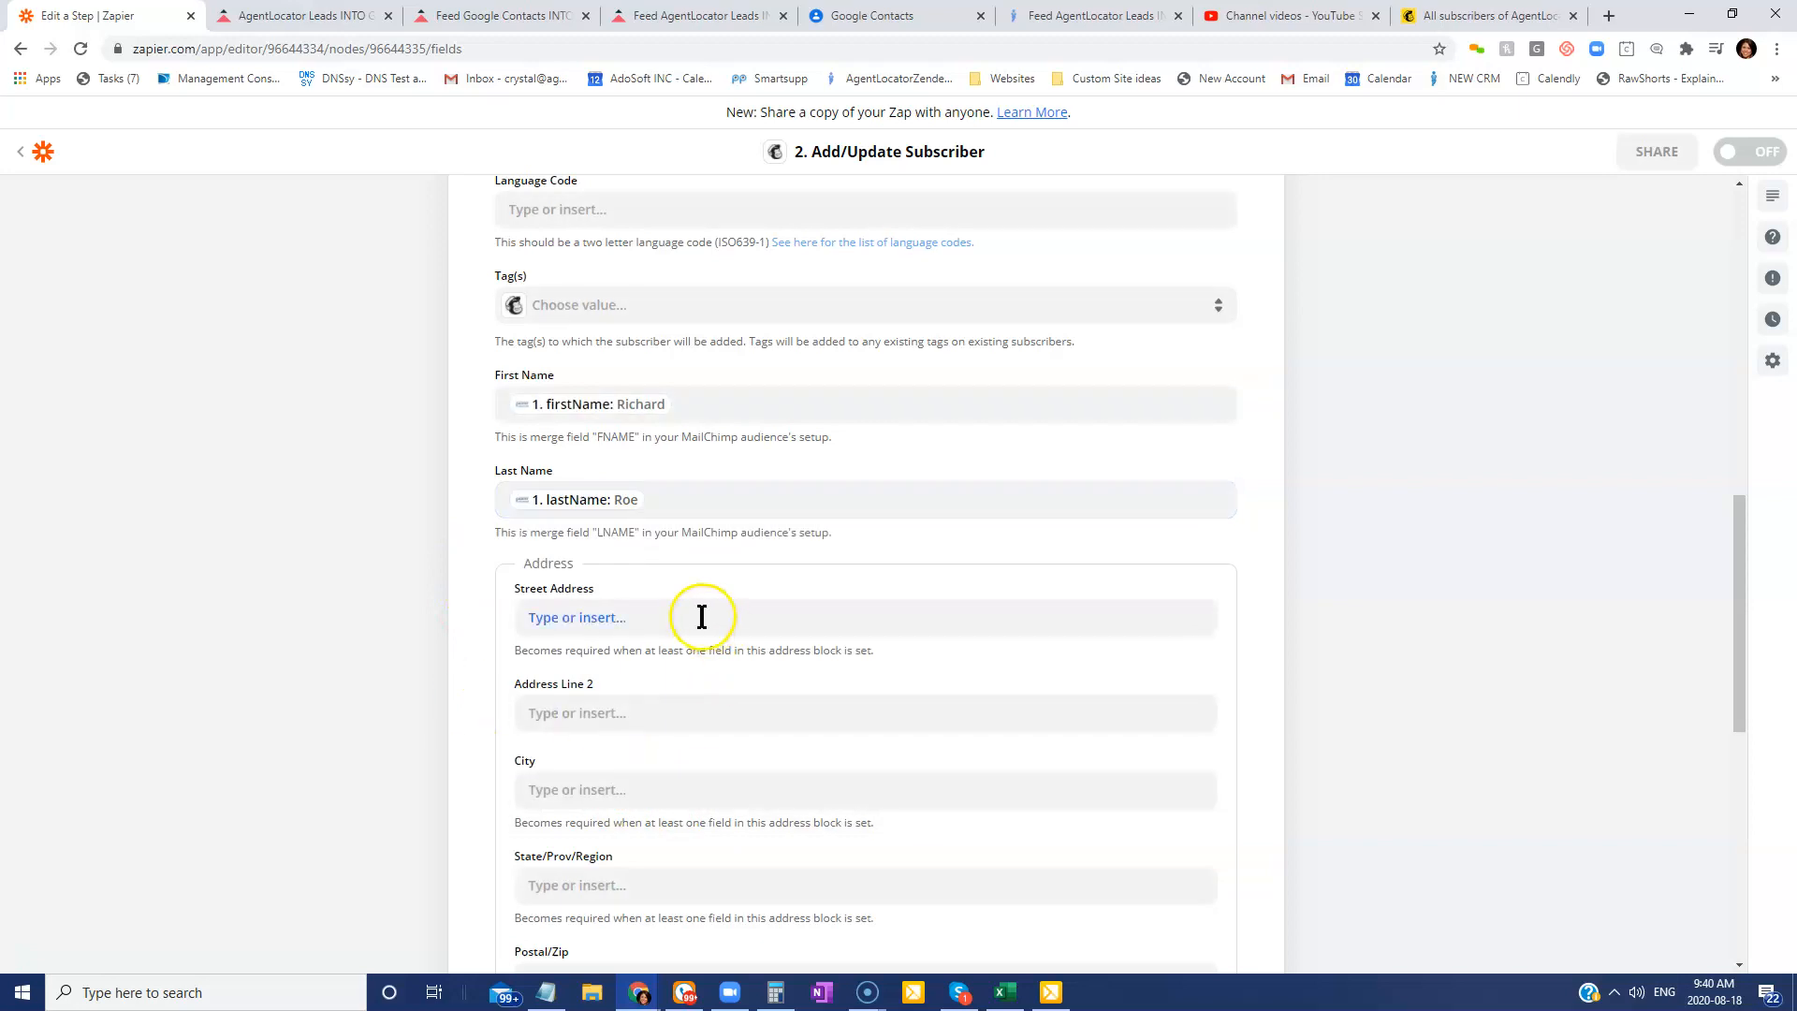
left_click(599, 904)
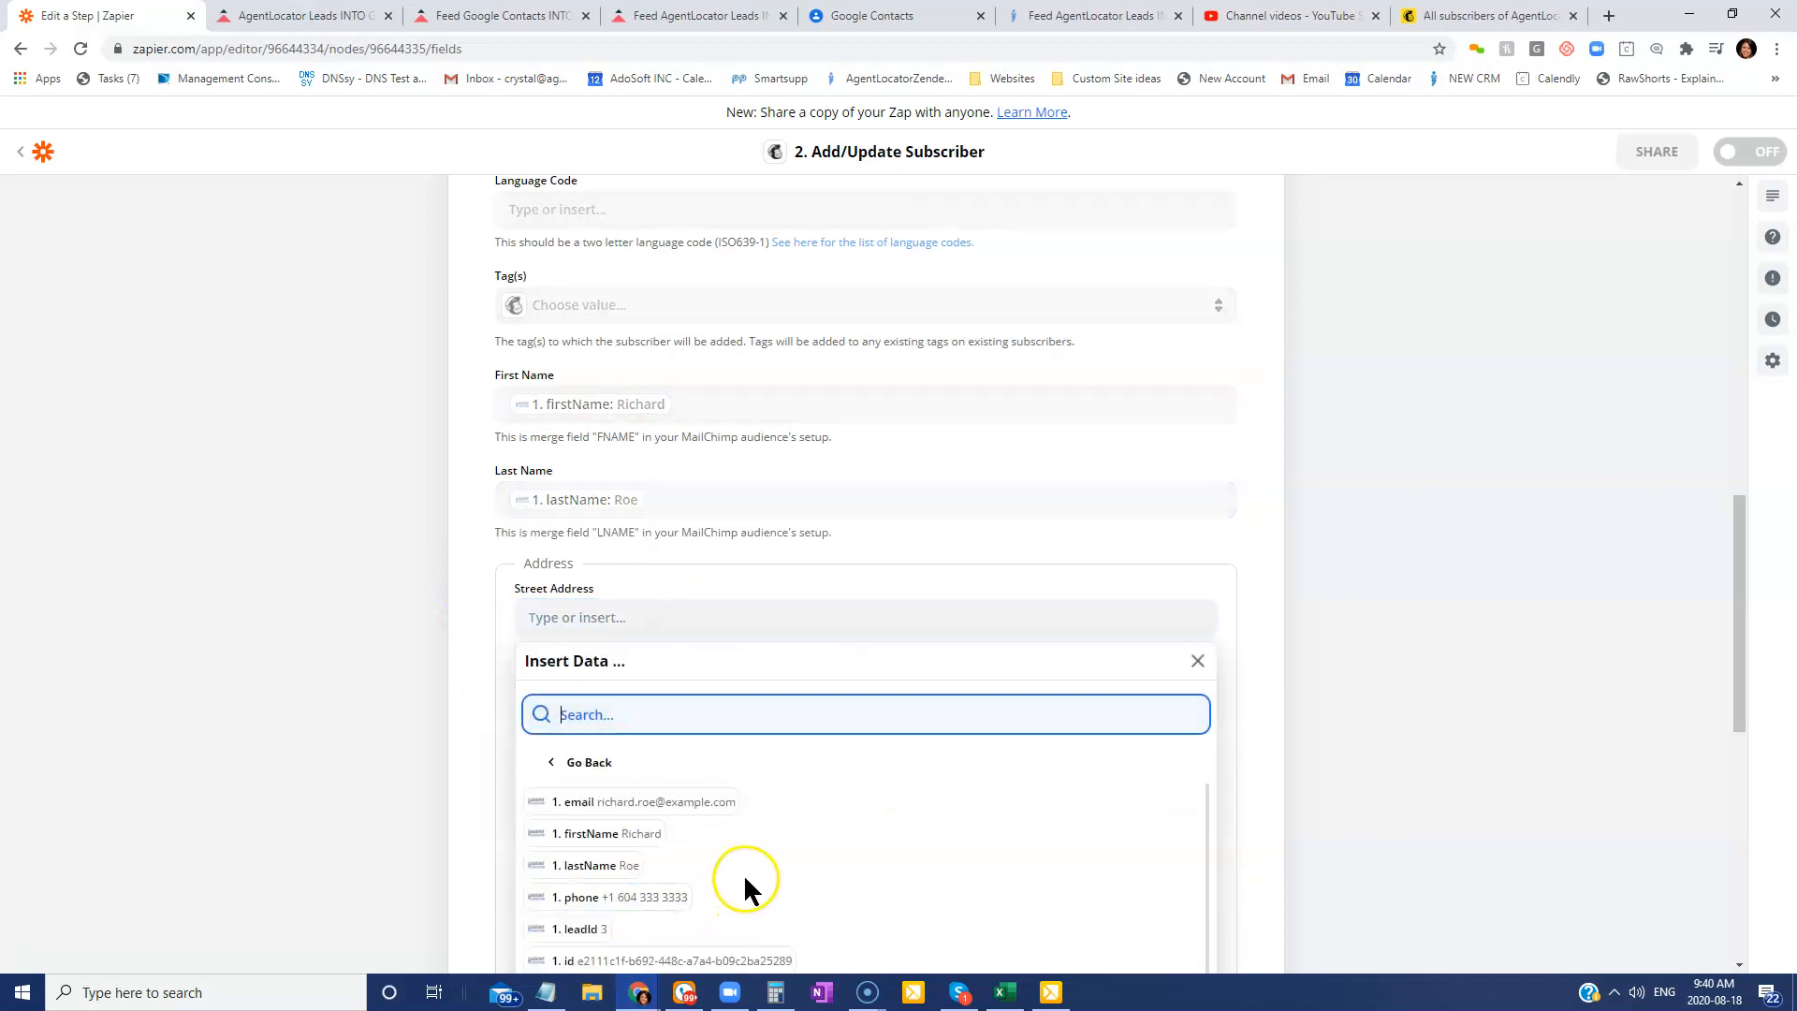
scroll(749, 734, "down", 3)
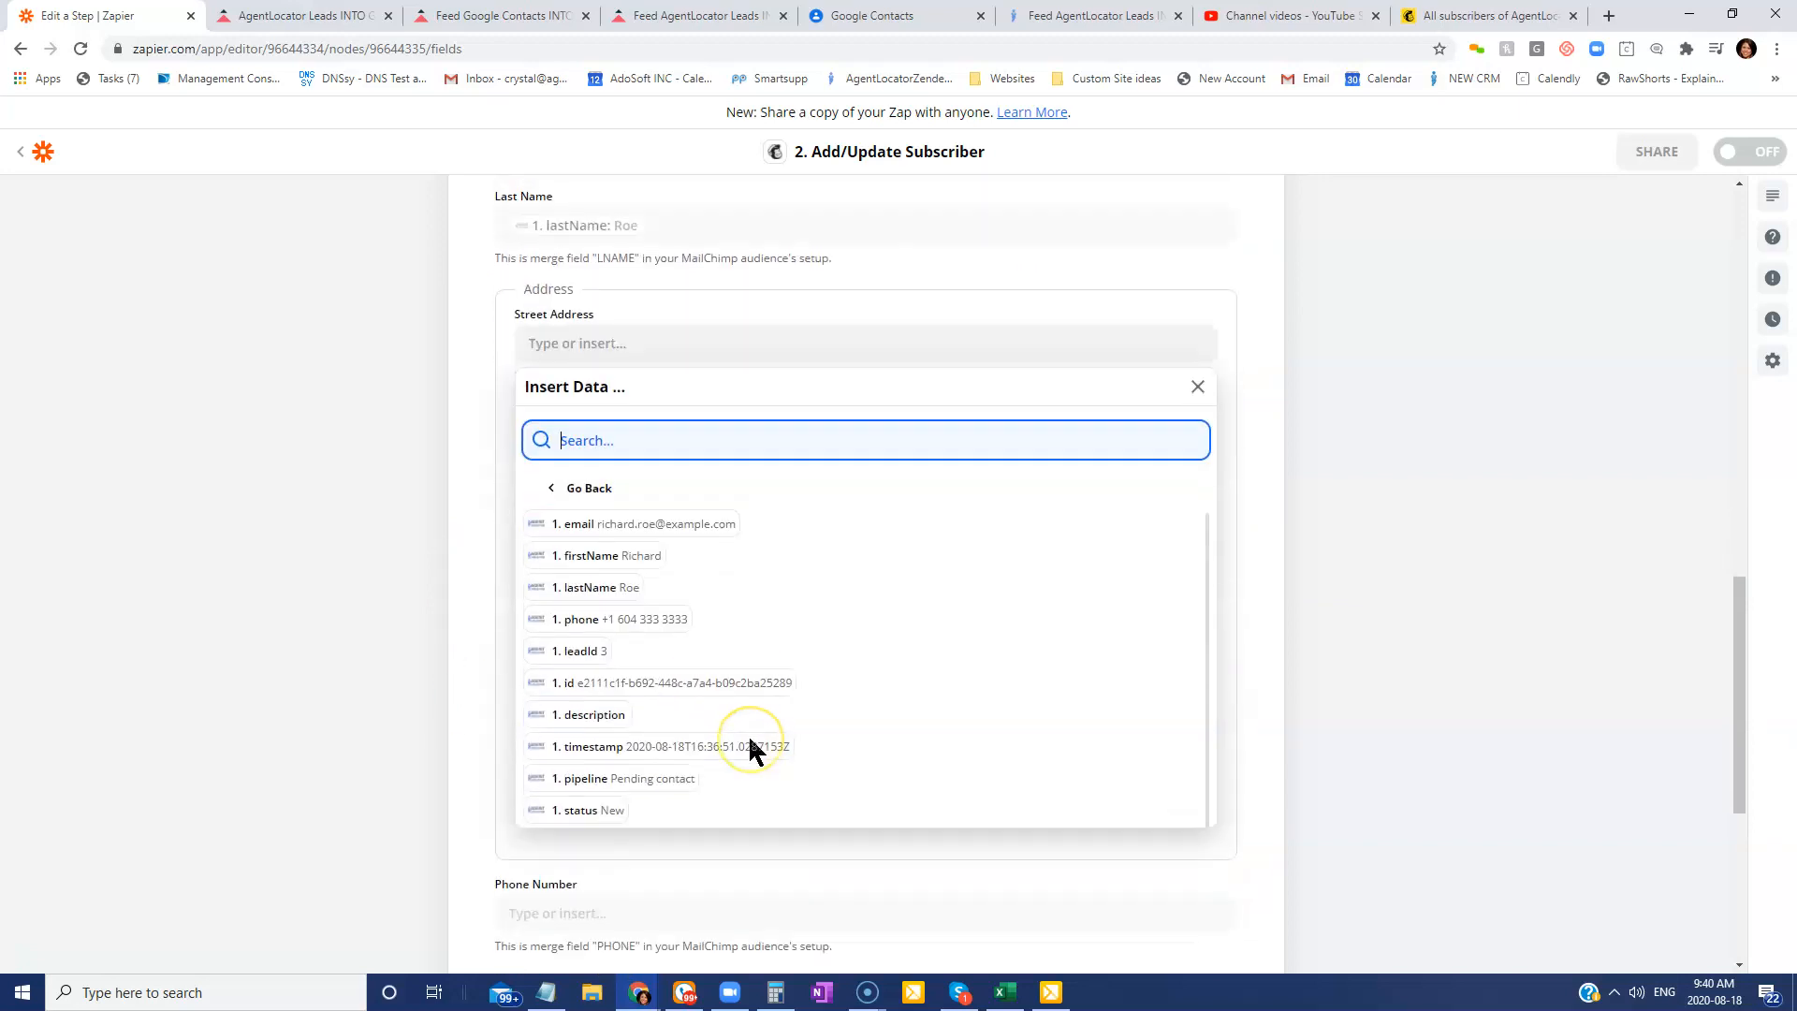
scroll(712, 702, "up", 2)
left_click(457, 543)
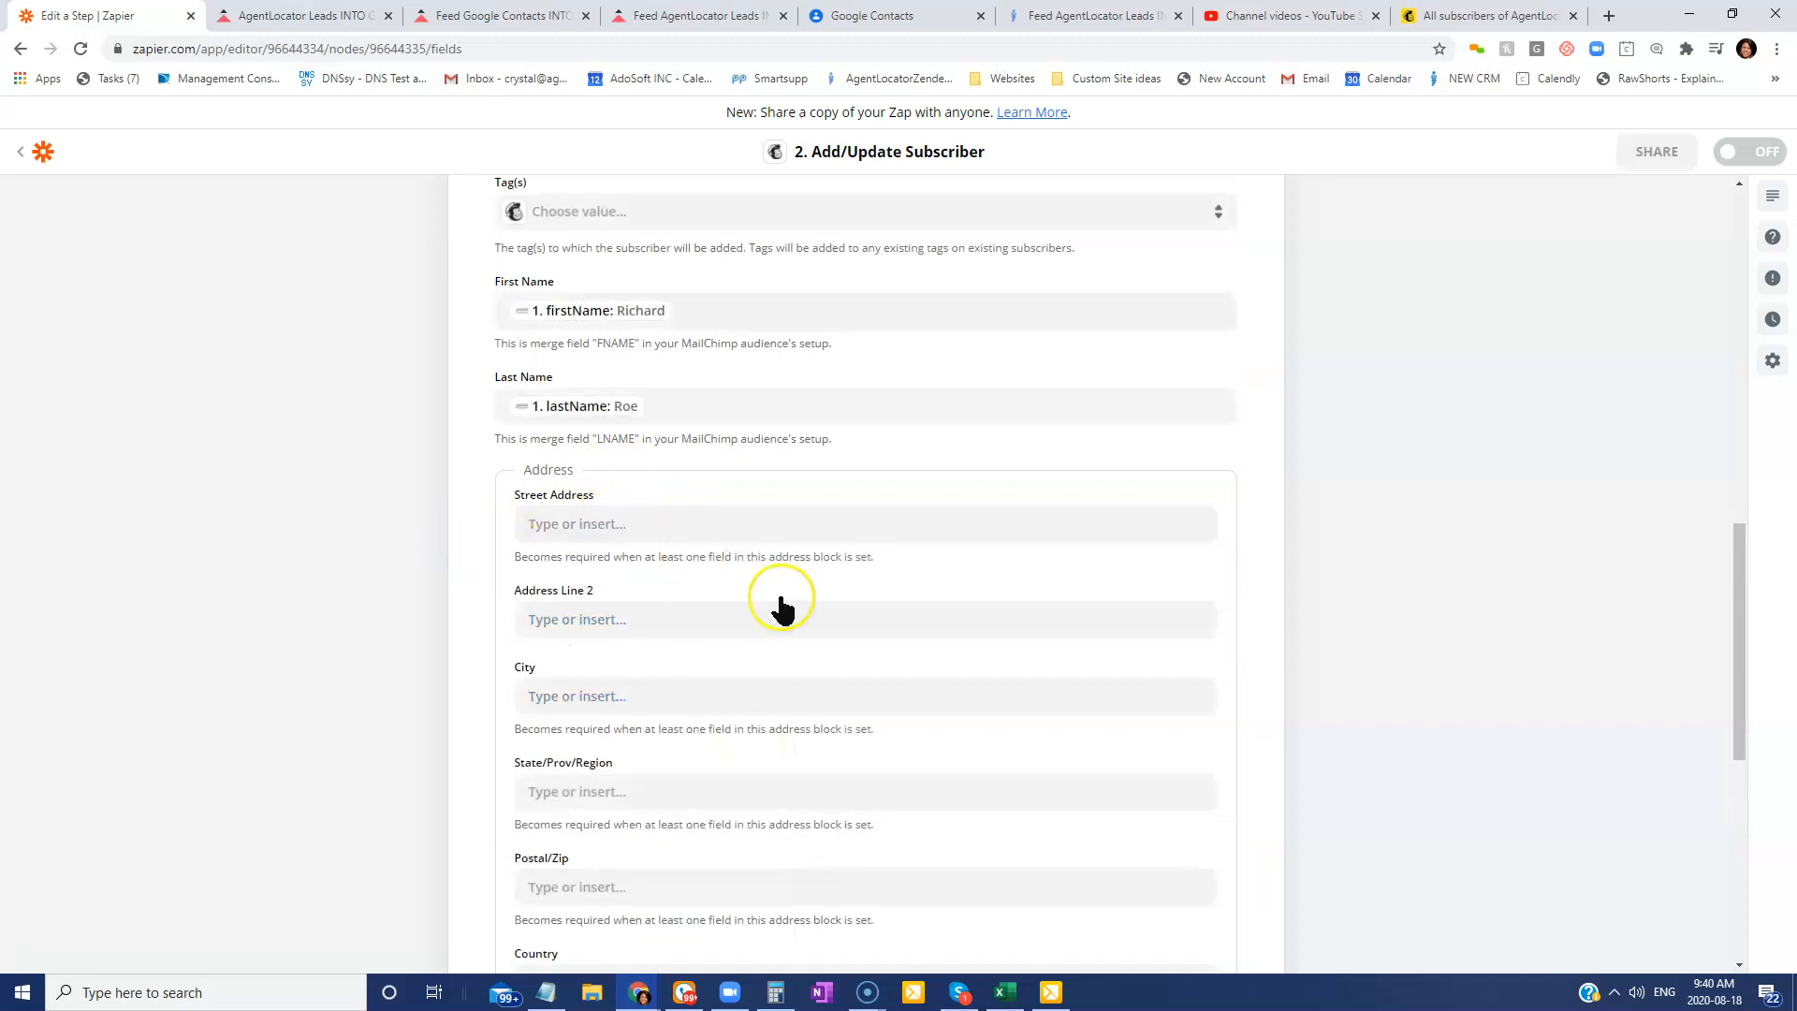
Map the lead's 1. phone field into Phone Number via Show All Options.
scroll(889, 740, "down", 5)
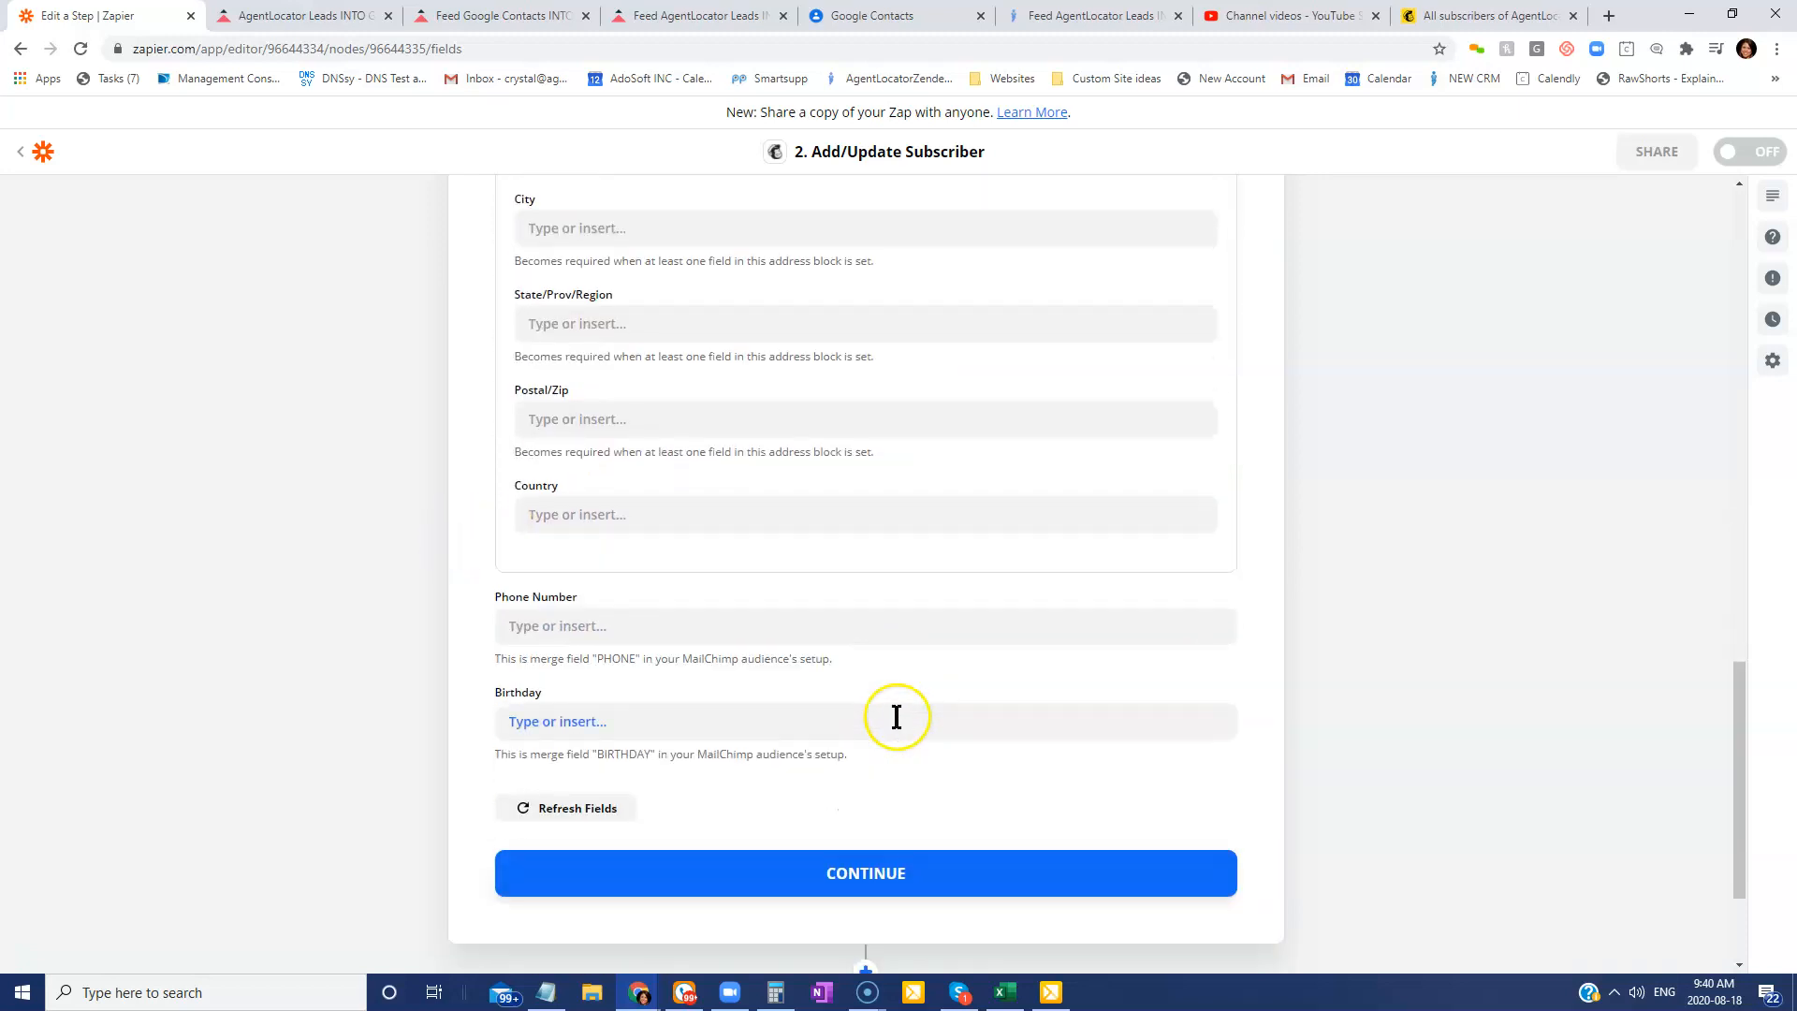
left_click(510, 625)
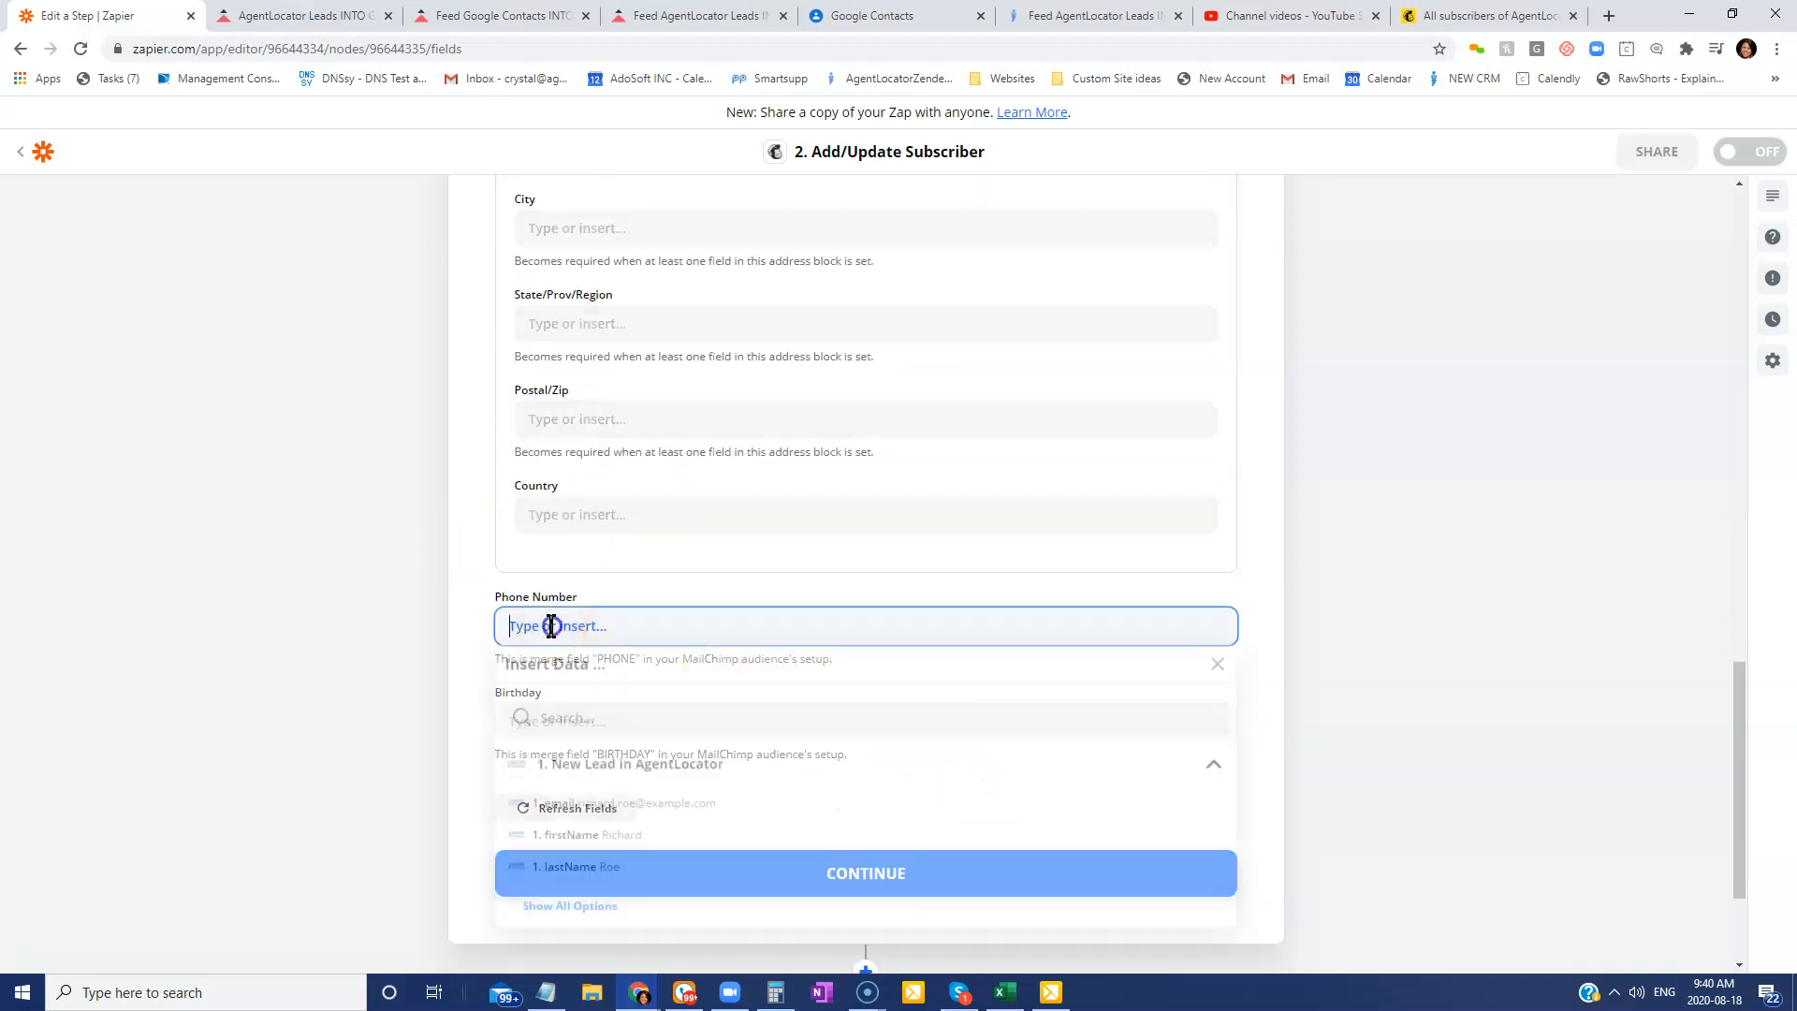
left_click(592, 908)
left_click(653, 905)
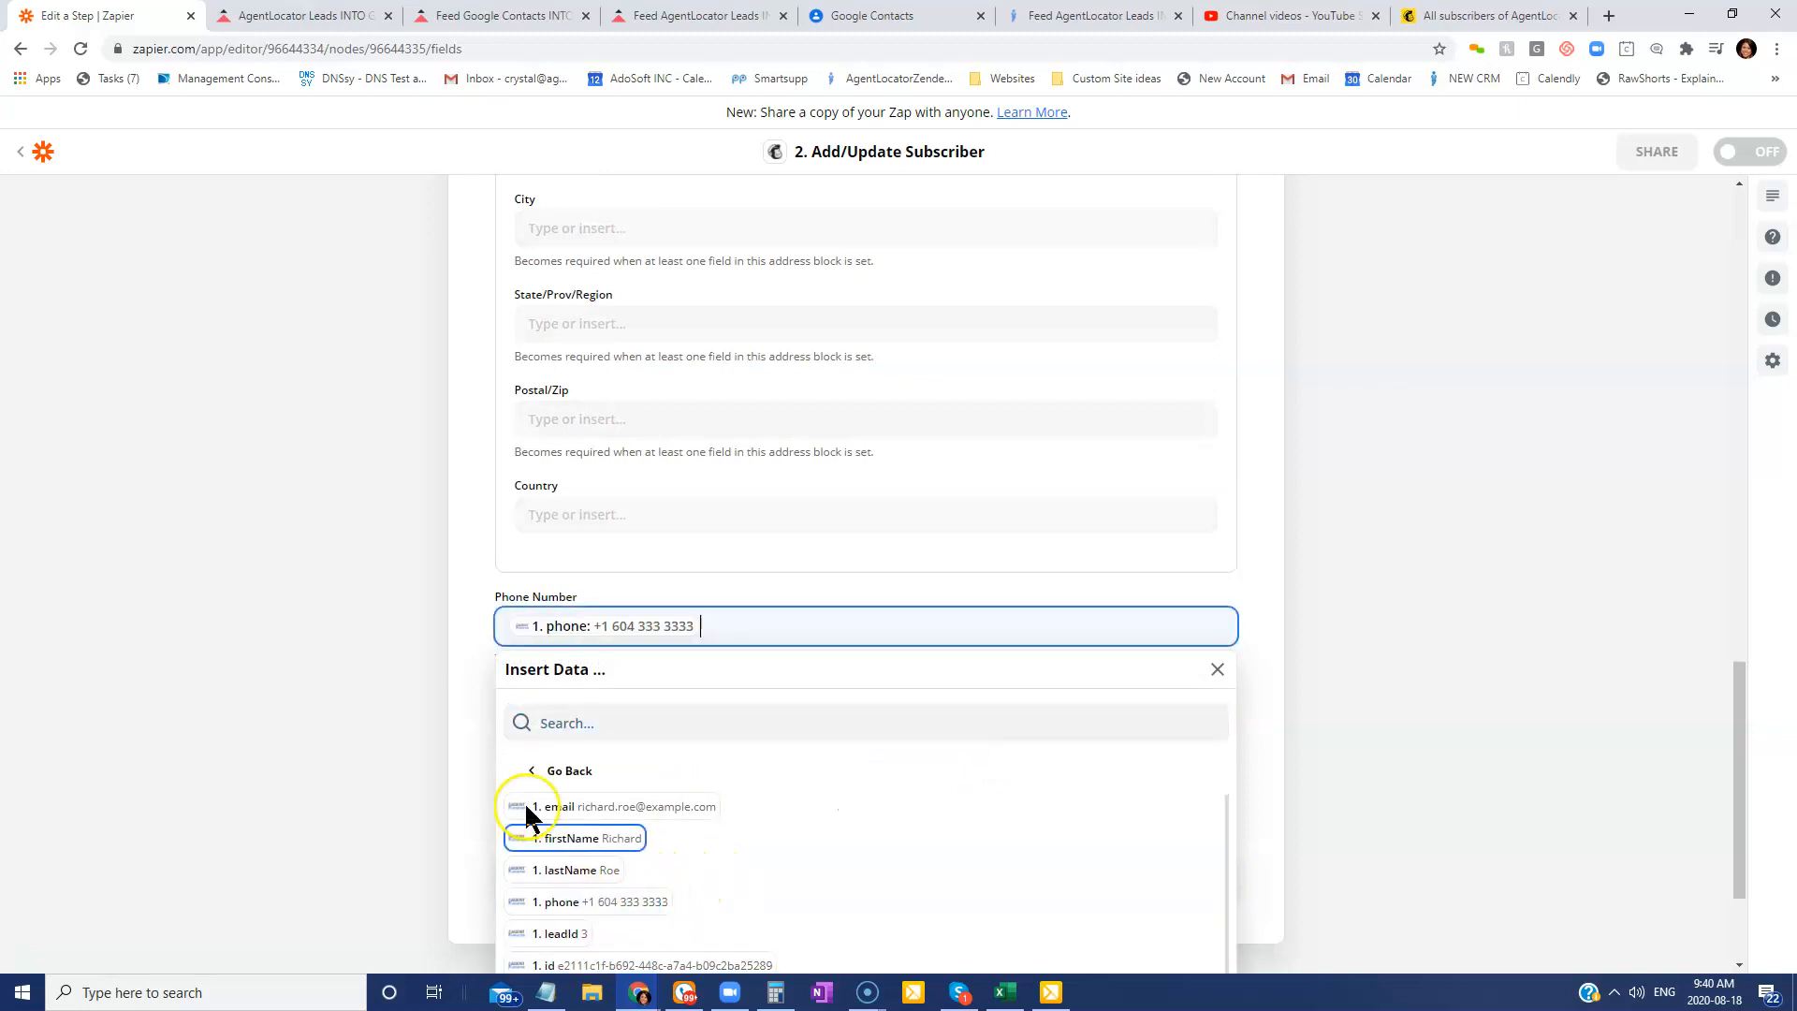
left_click(475, 530)
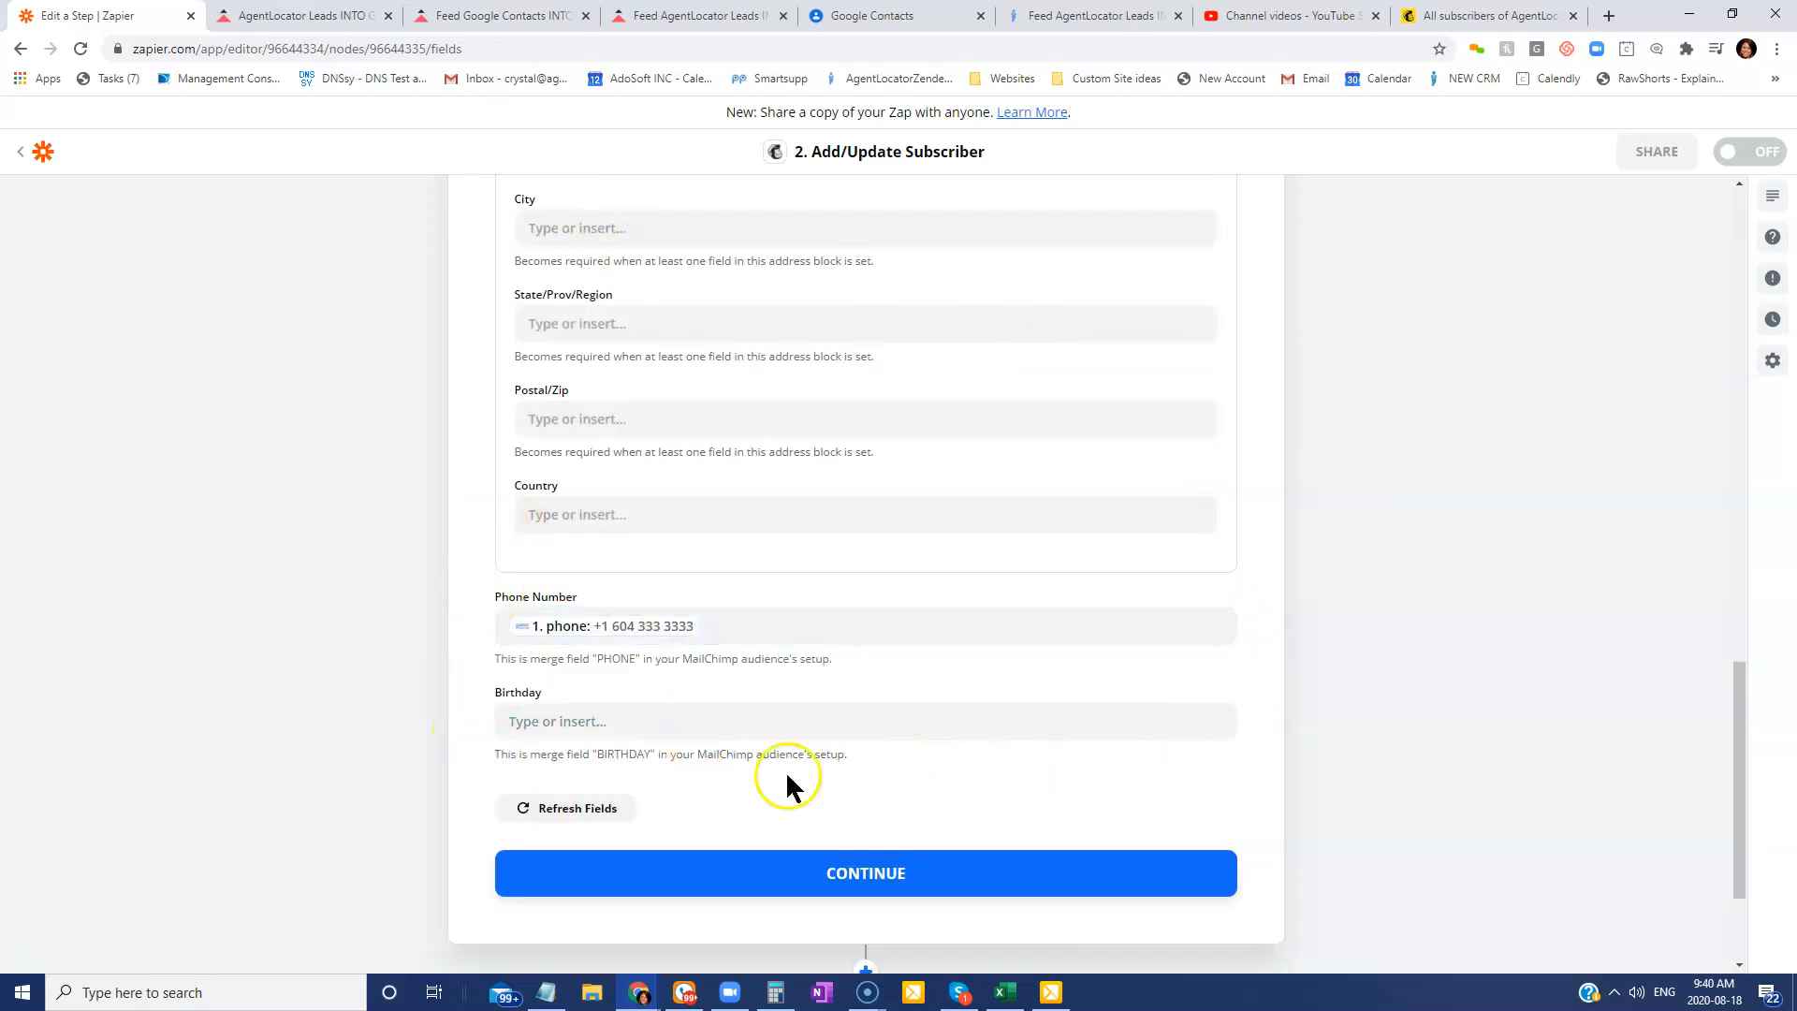
scroll(893, 765, "up", 5)
scroll(893, 766, "down", 5)
Send a test subscriber to Mailchimp, which fails with an invalid-email error.
left_click(948, 882)
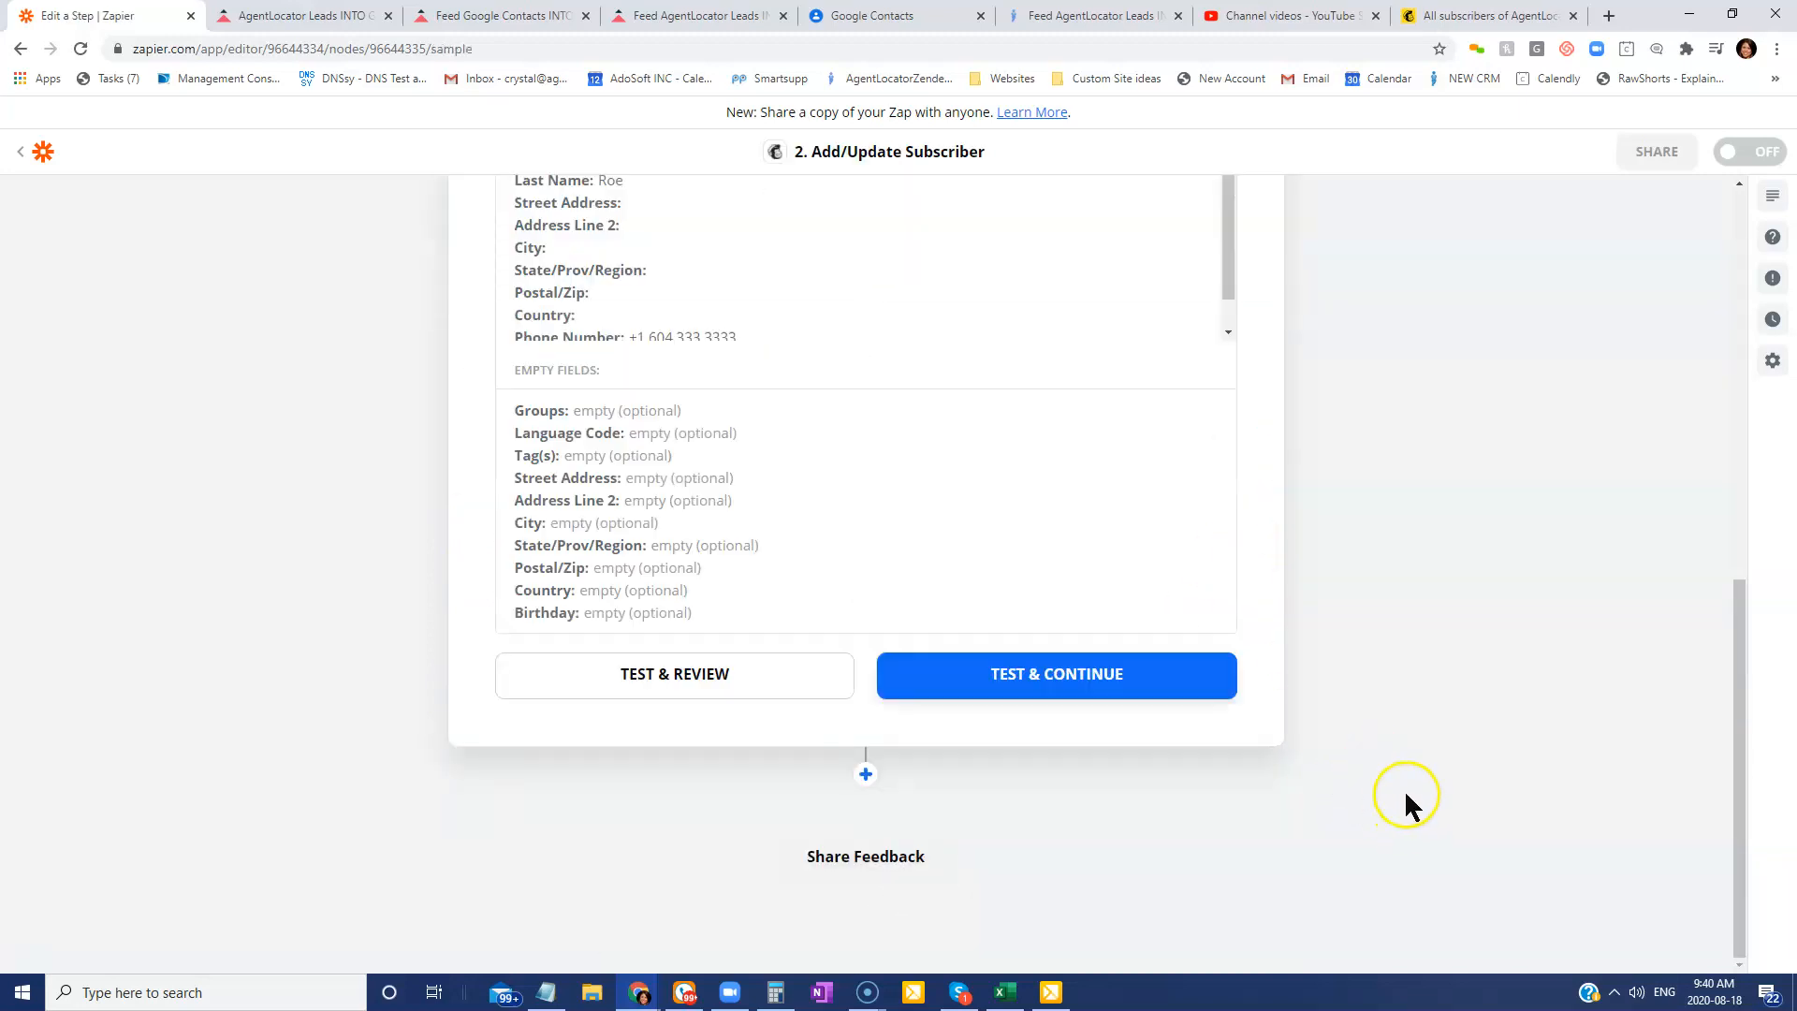
left_click(962, 707)
scroll(1071, 781, "up", 1)
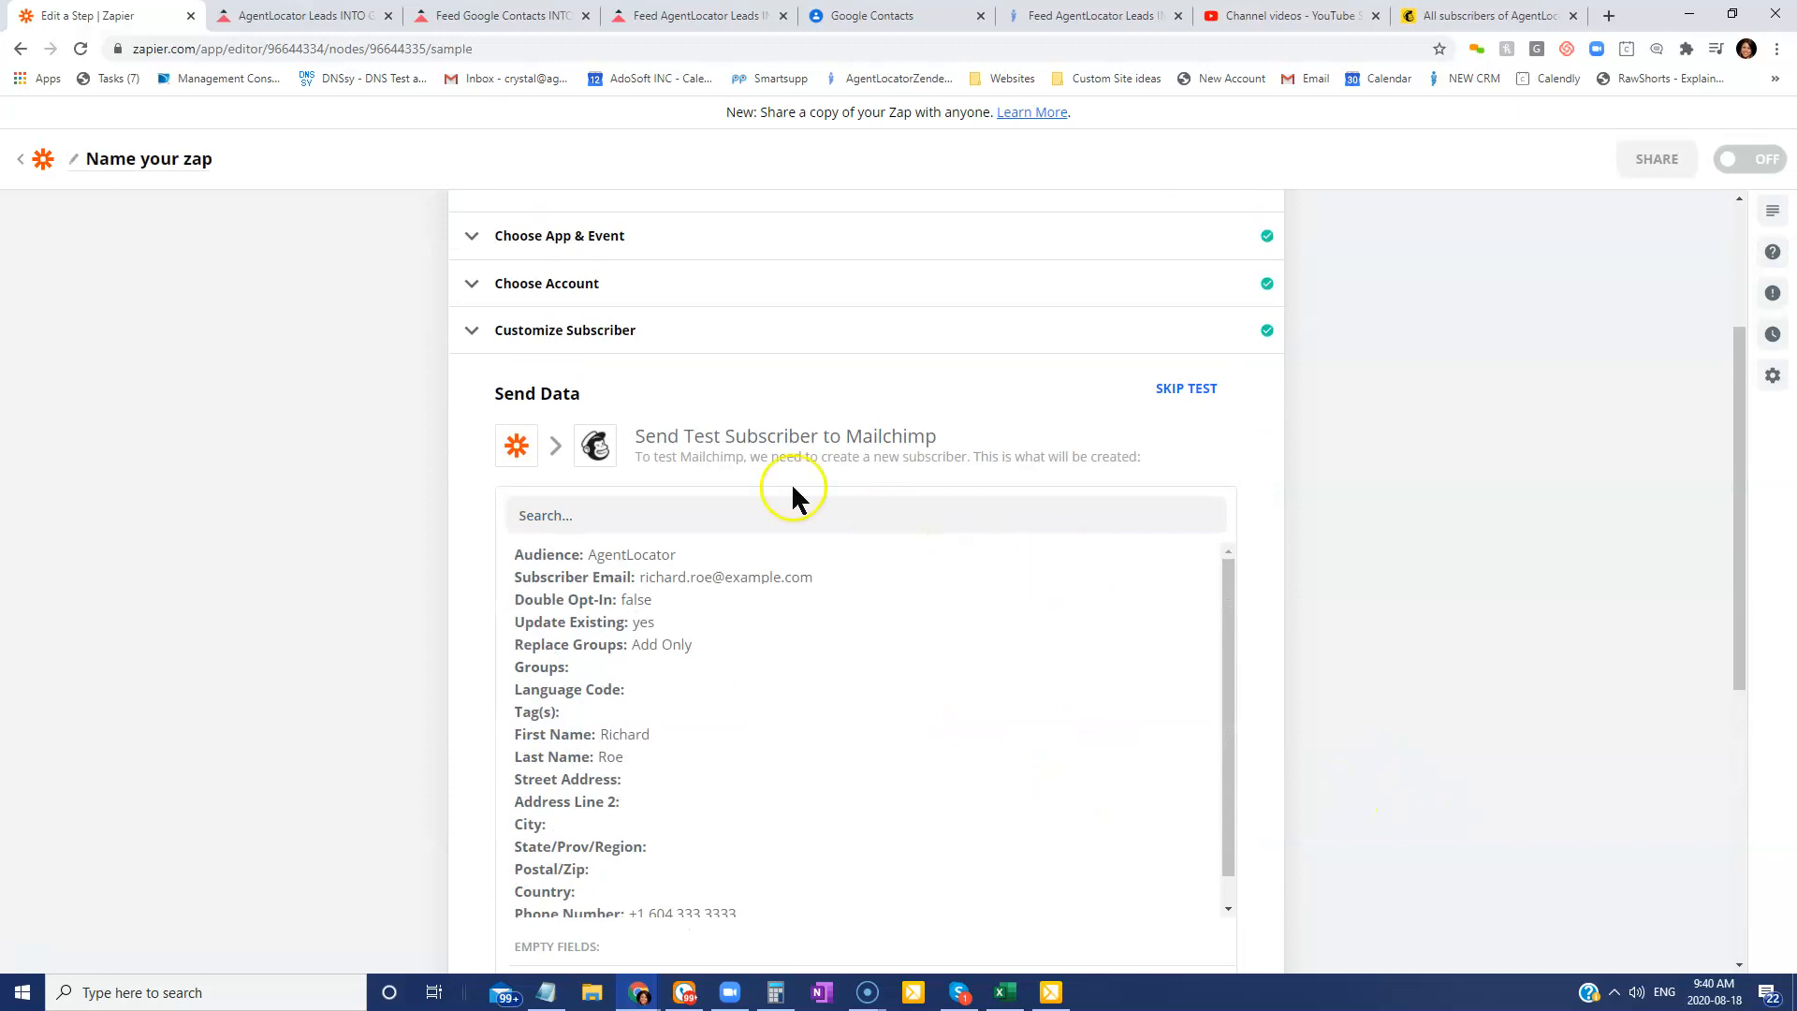
scroll(1070, 845, "down", 1)
scroll(1159, 717, "down", 4)
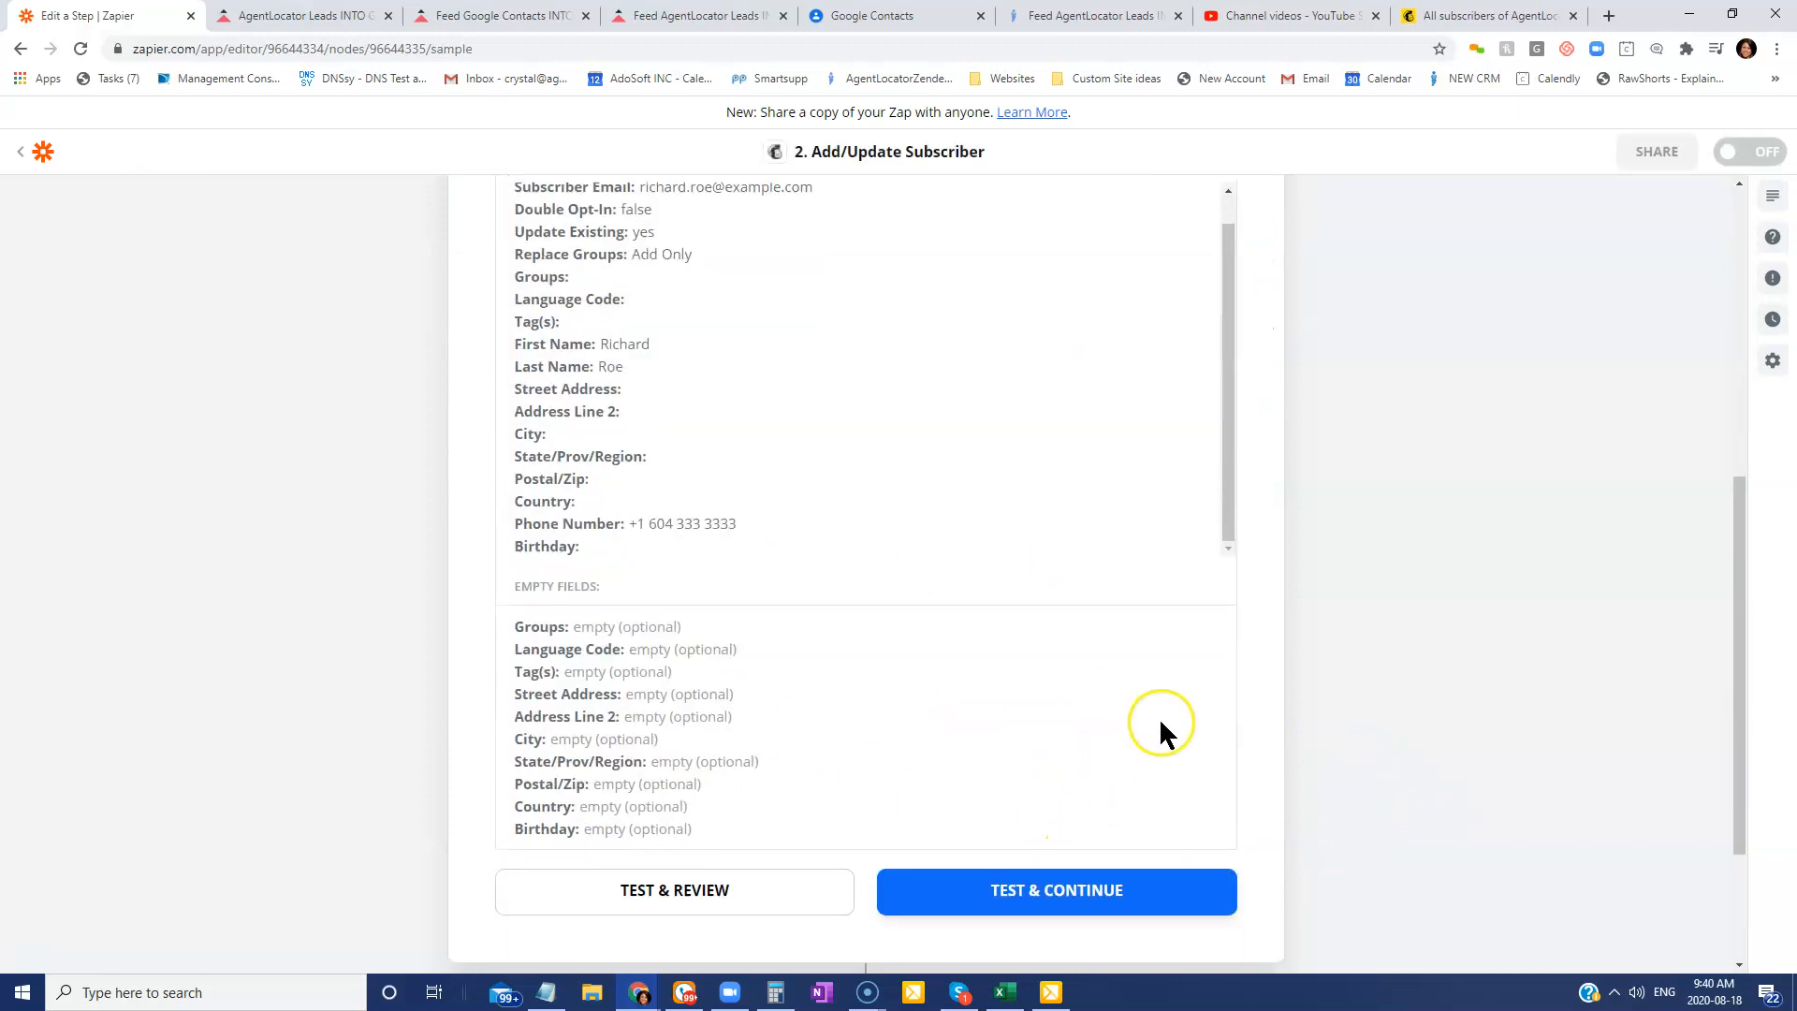
left_click(1035, 861)
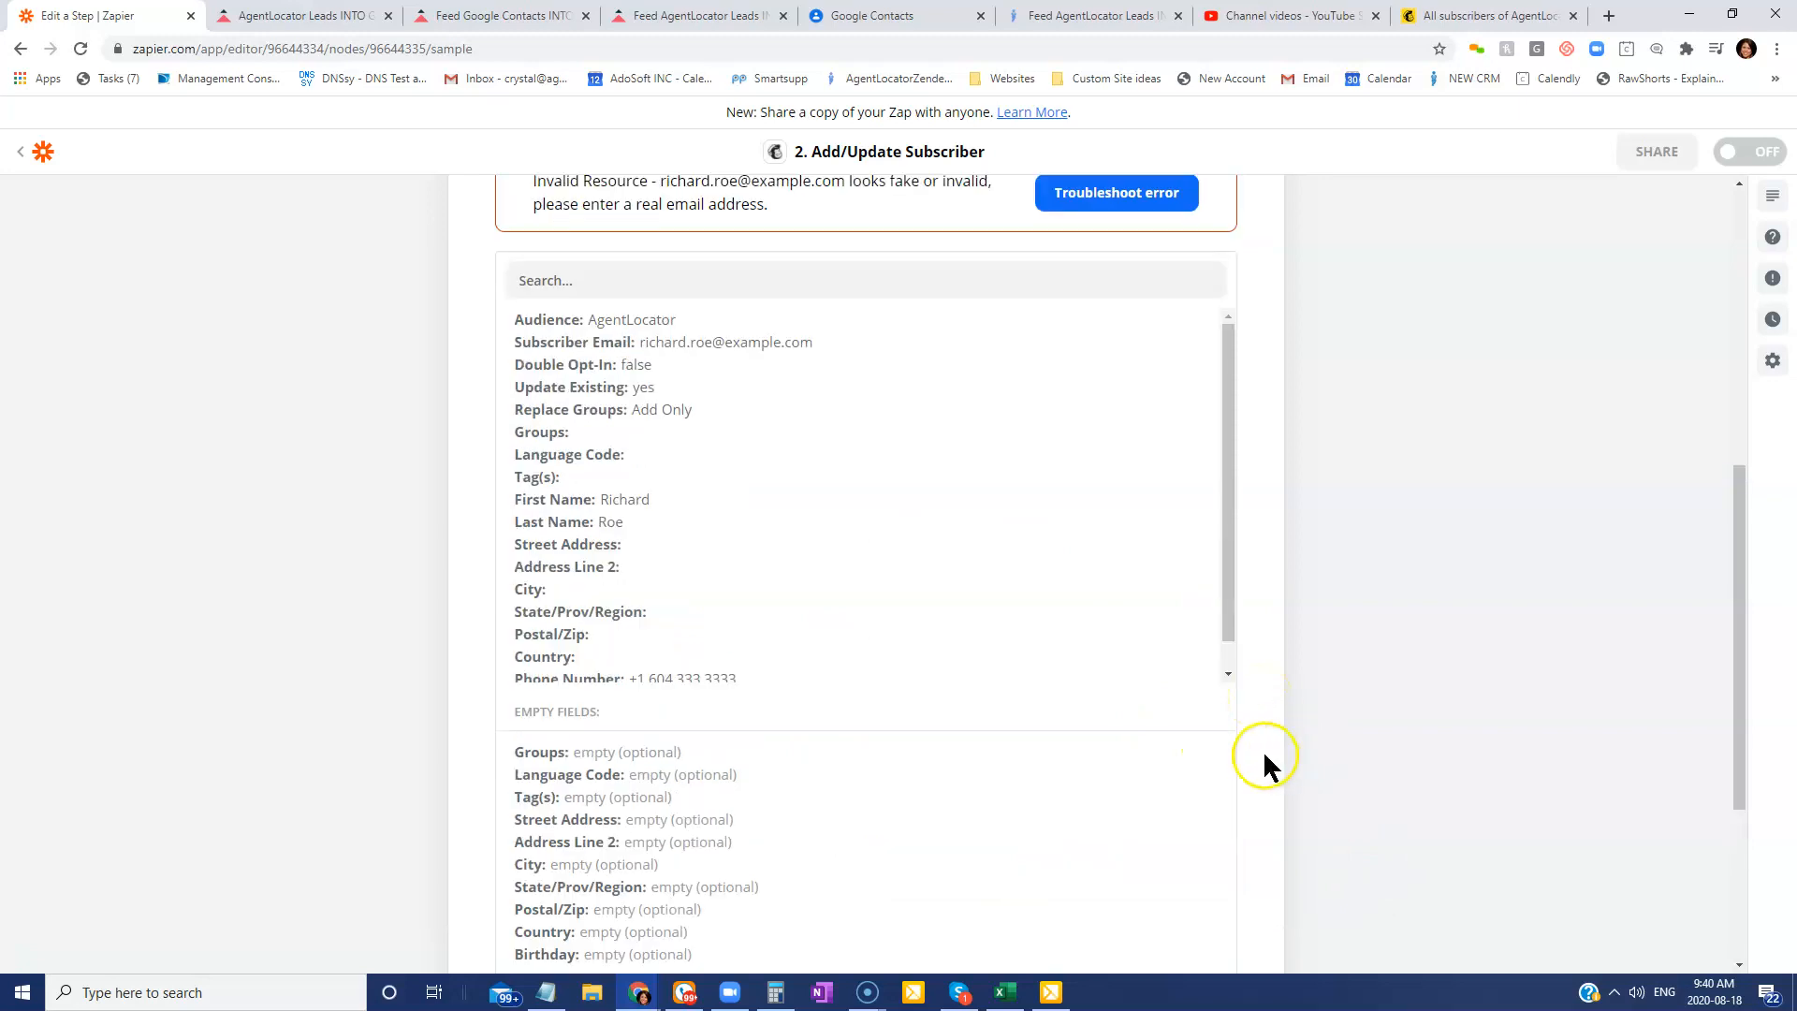
scroll(1193, 811, "up", 3)
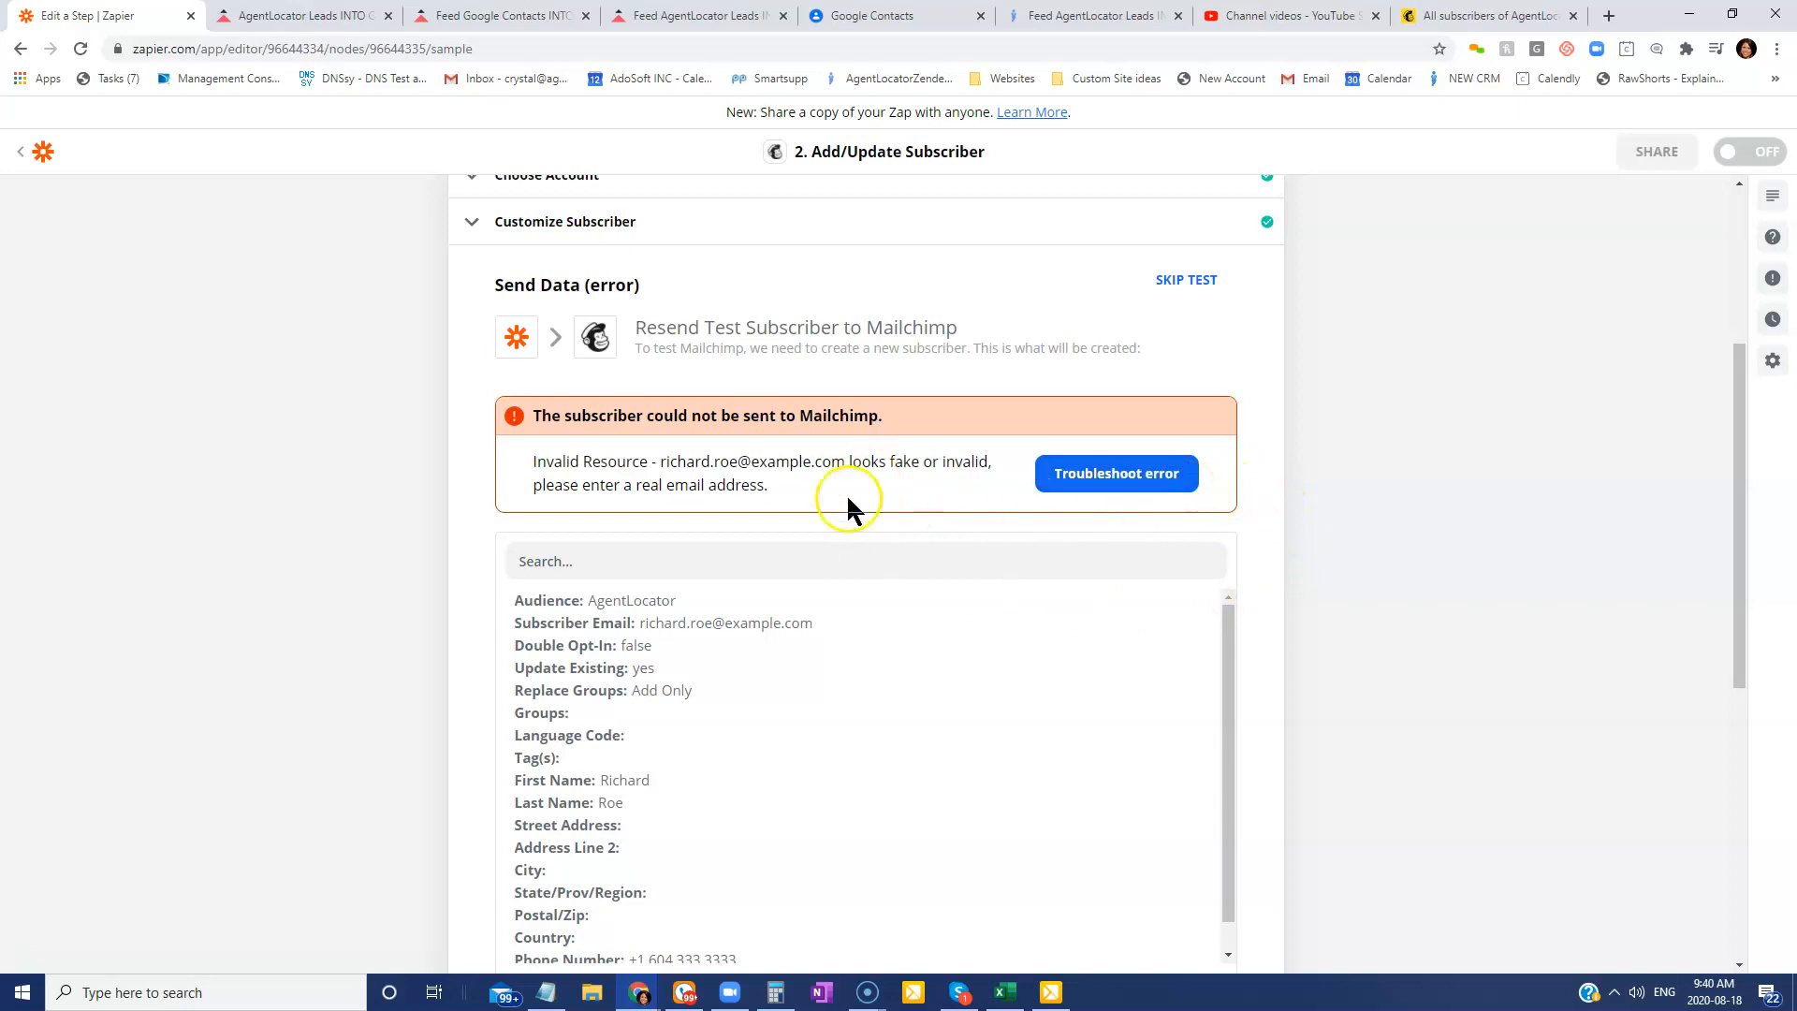
Skip the failed test so the step shows Send Data (skipped).
left_click(1191, 290)
scroll(1305, 730, "down", 5)
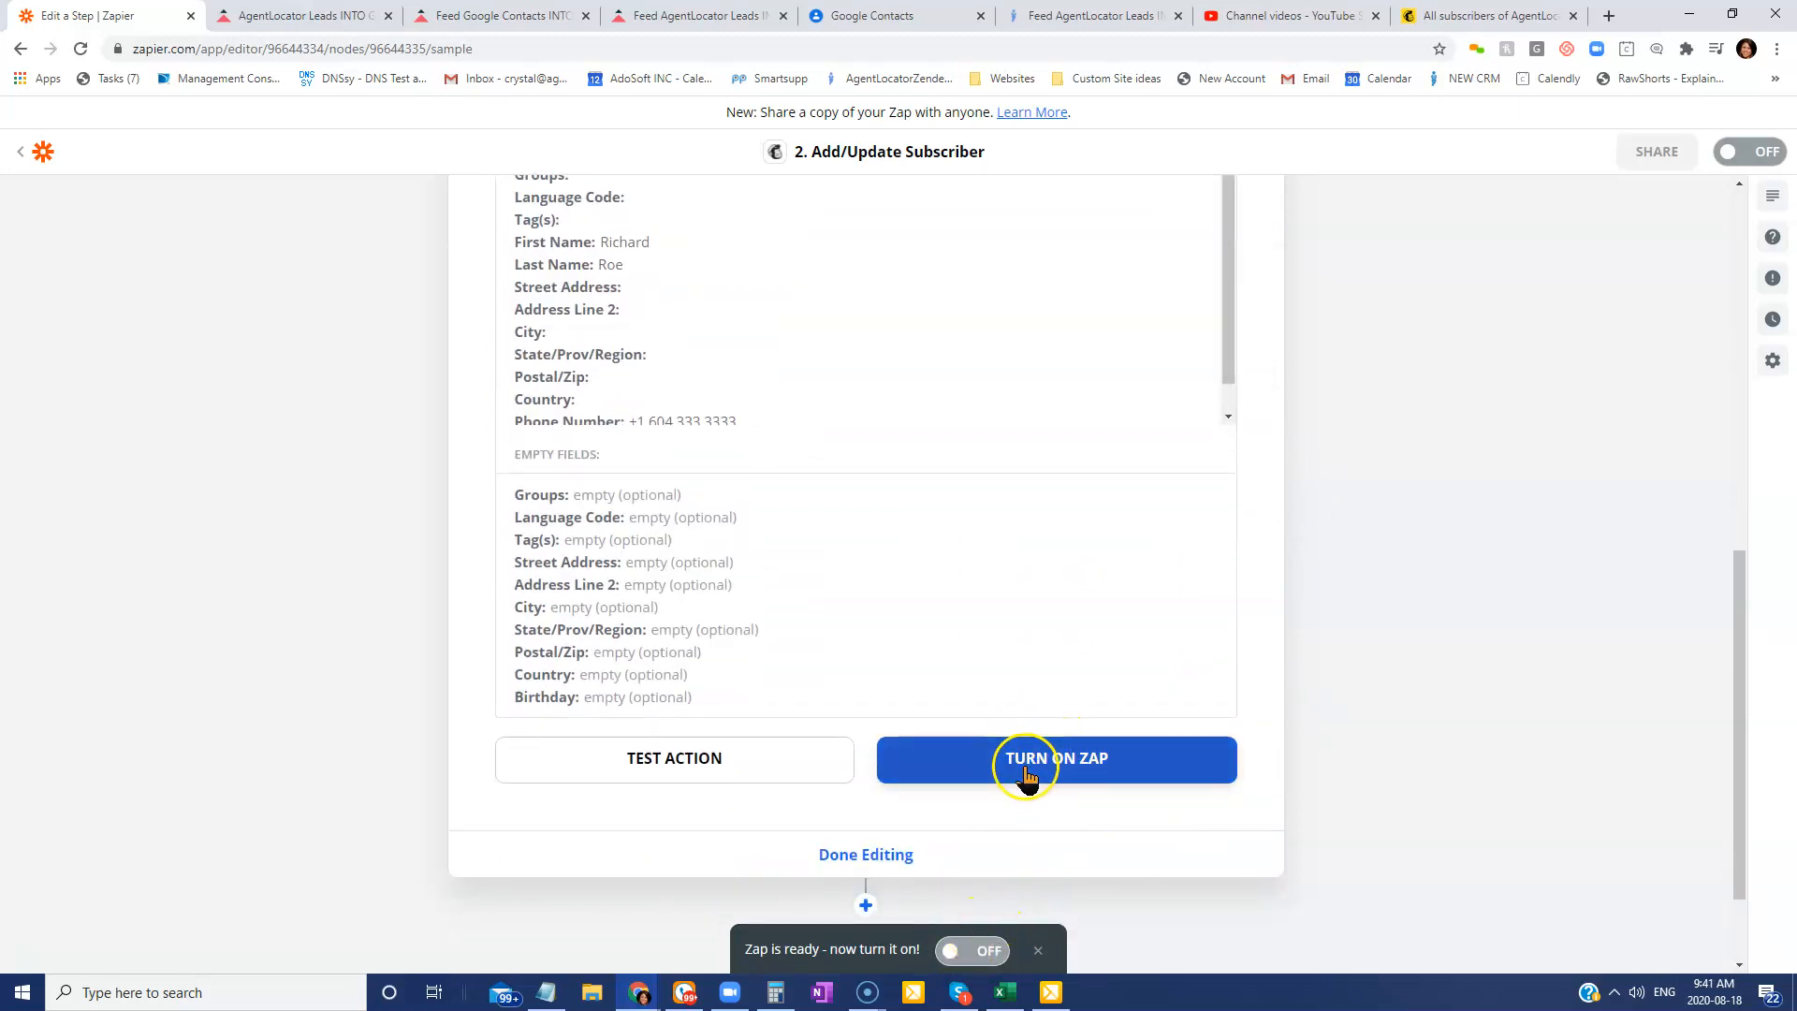
scroll(1380, 670, "up", 6)
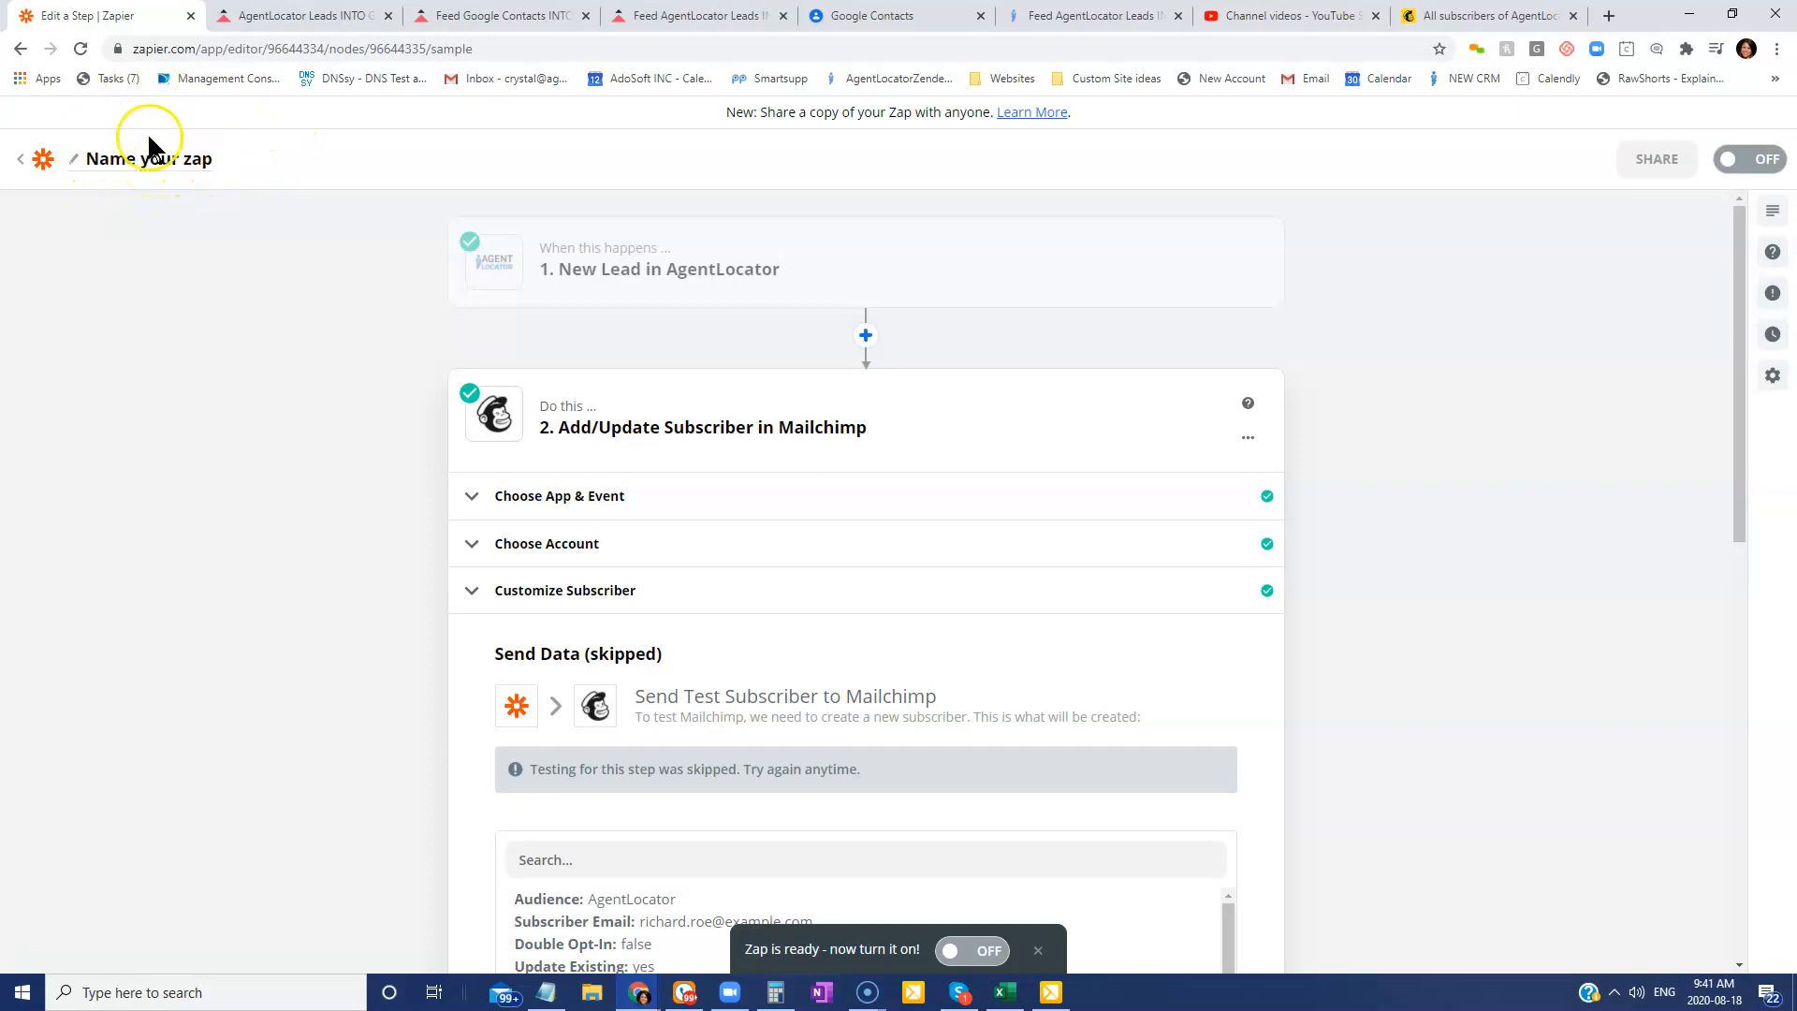
Return to the Zaps list showing the new zap switched on, then bring up the browser windows.
left_click(33, 164)
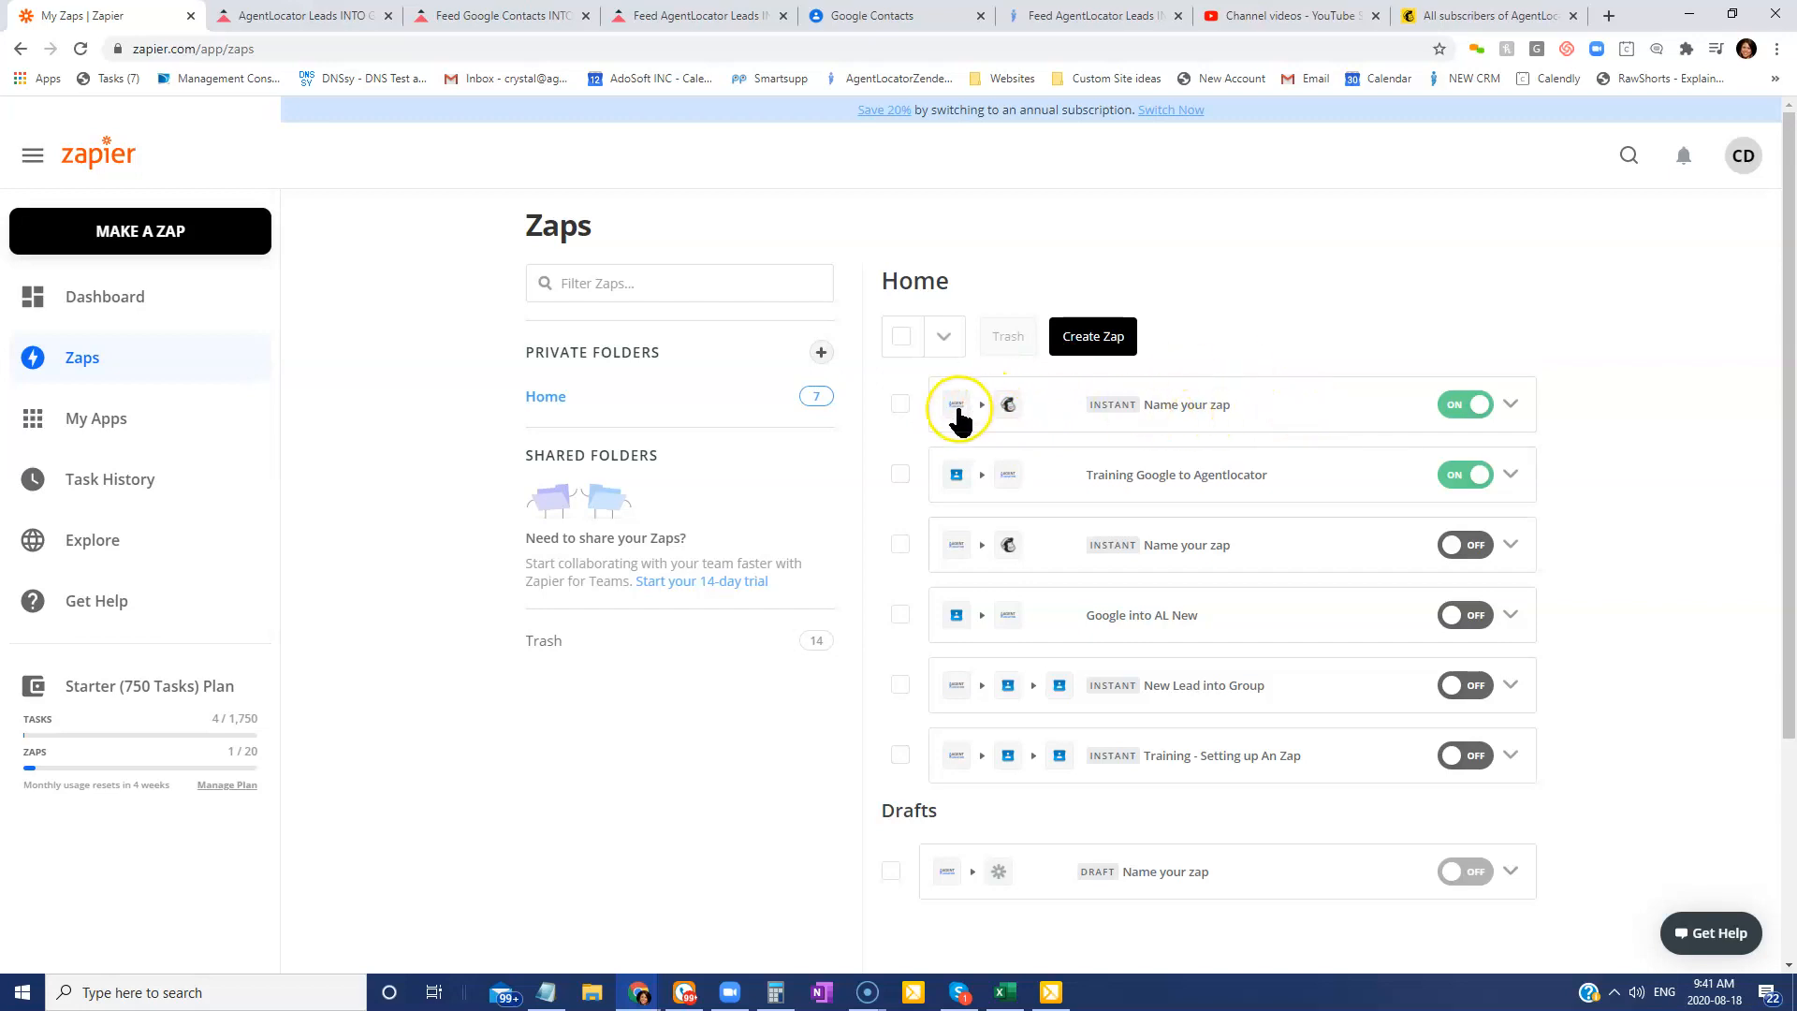
left_click(639, 992)
Maximise AgentLocator CRM, go to Leads, dismiss the Listing Exposure Tool popup, and start a new lead.
left_click(863, 913)
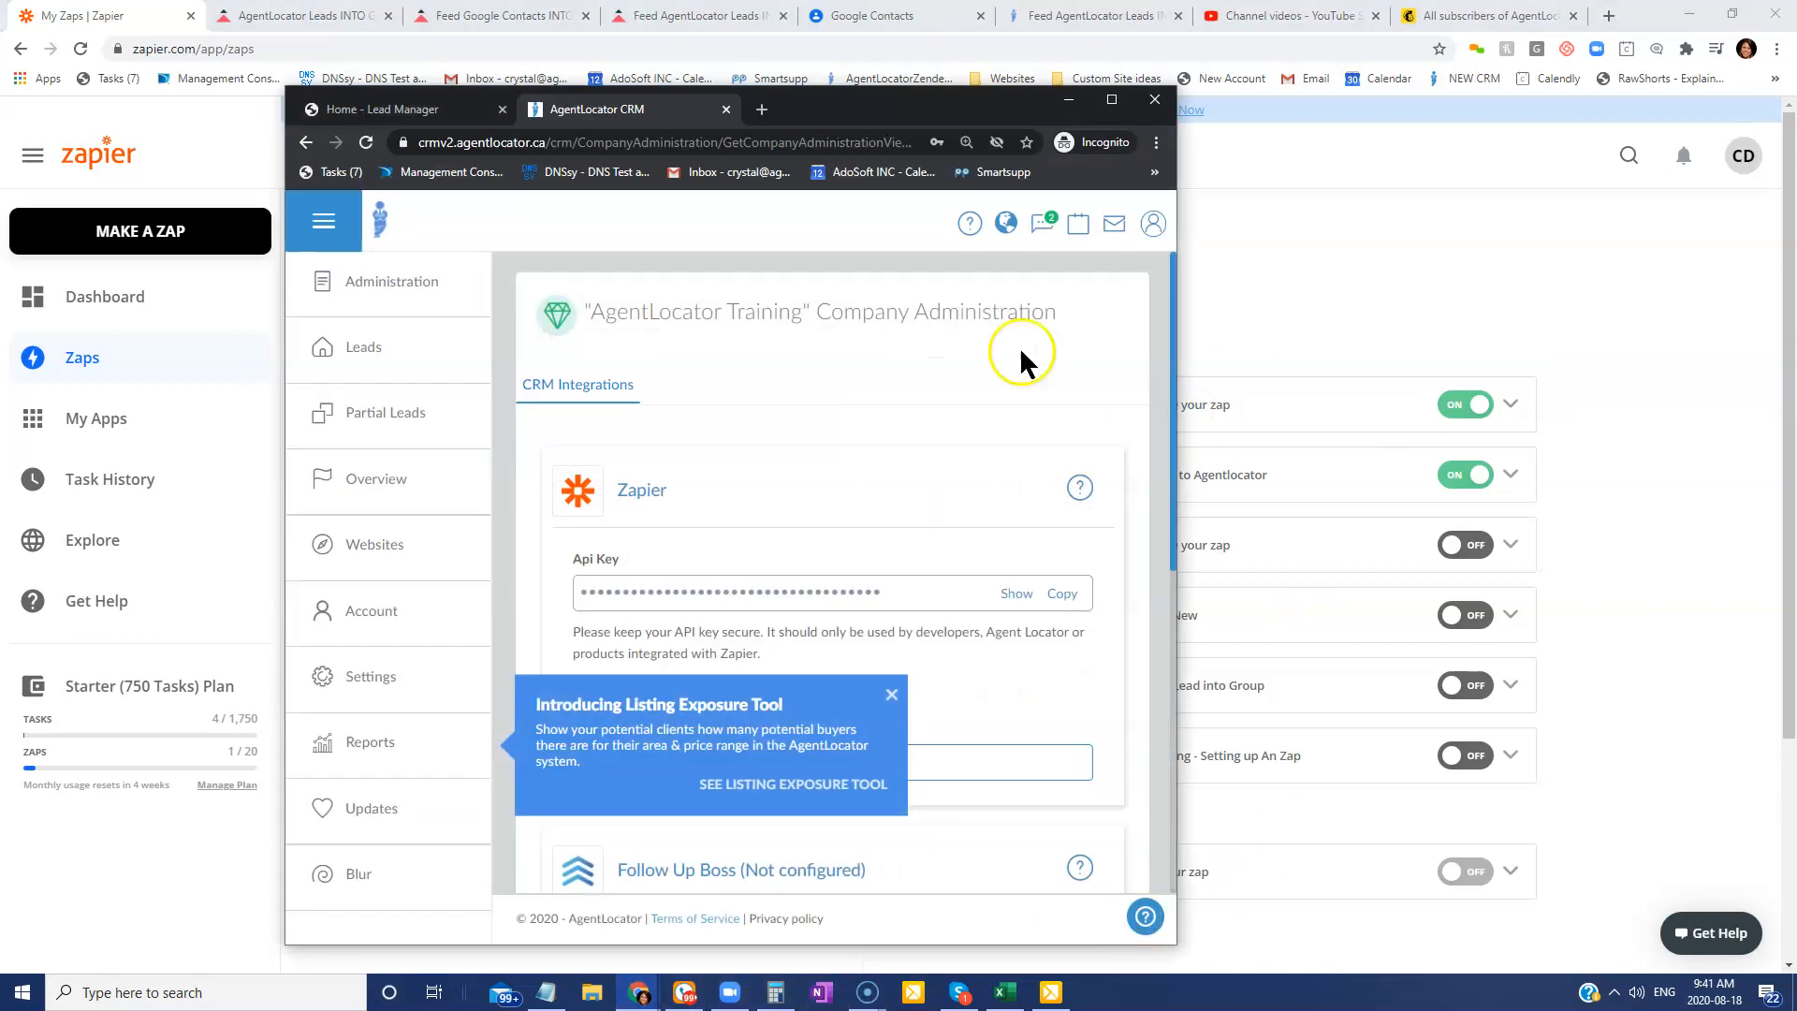
left_click(1111, 99)
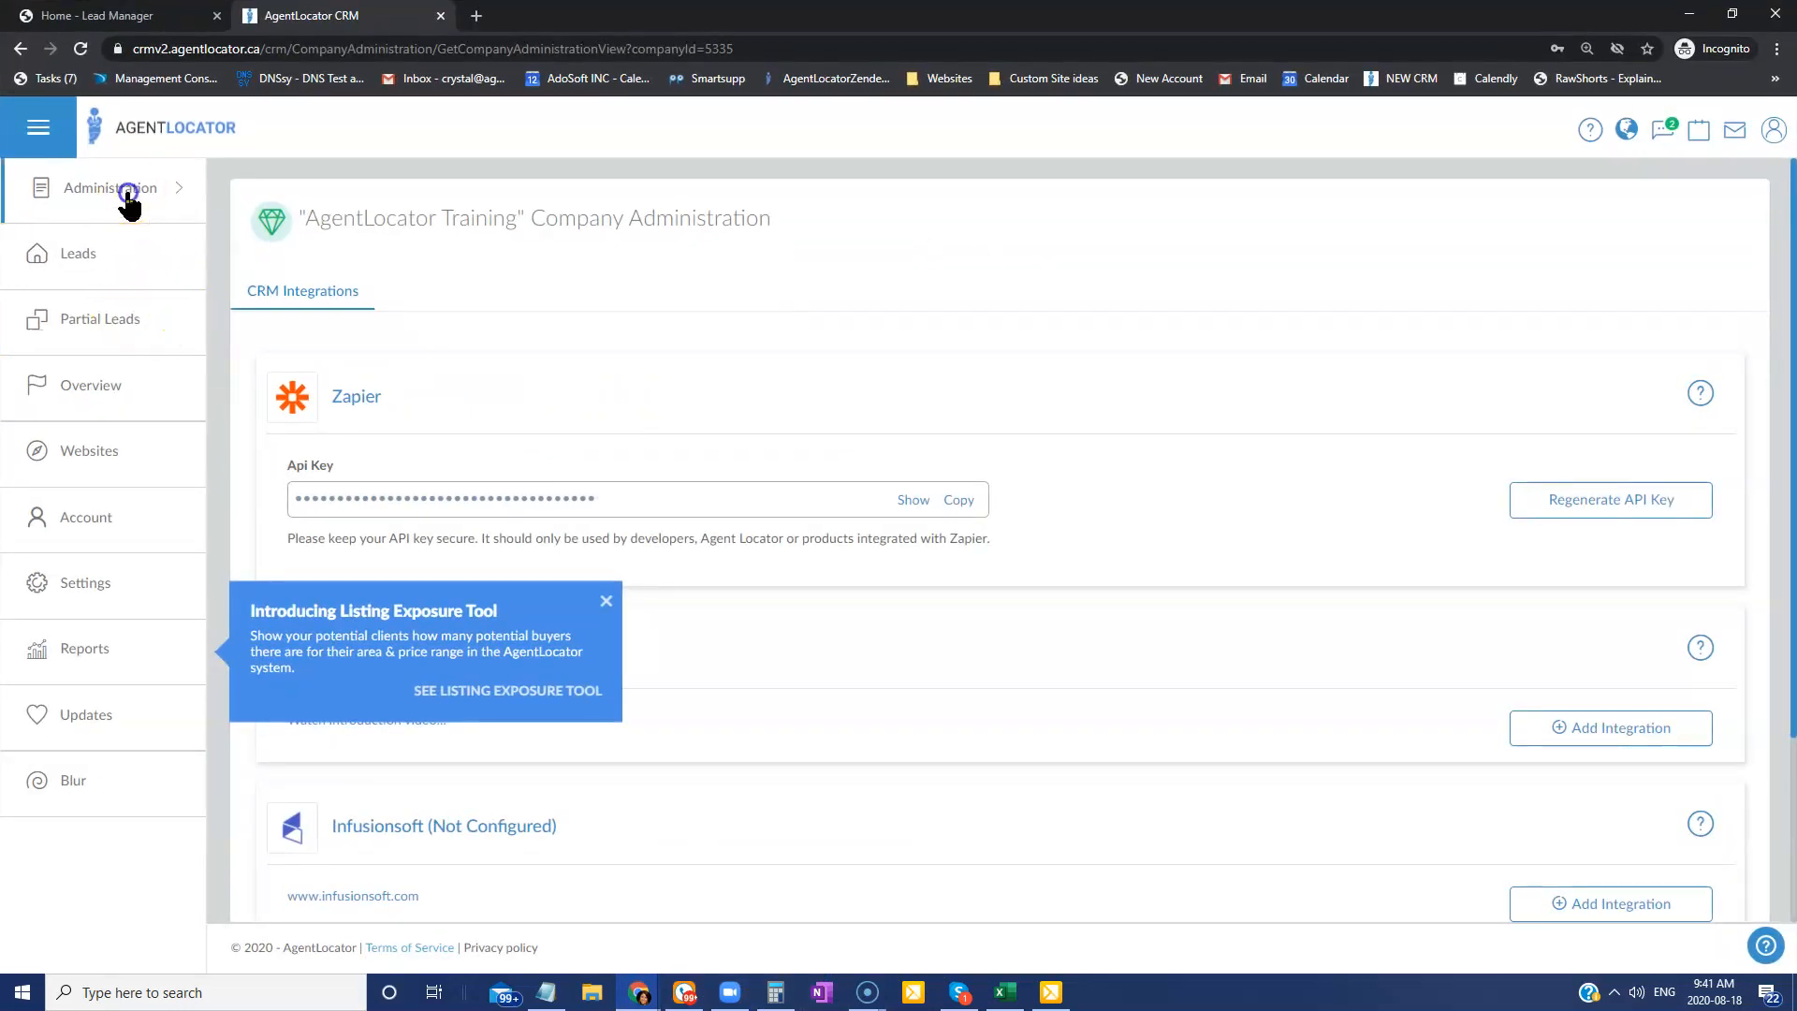
left_click(131, 188)
left_click(95, 258)
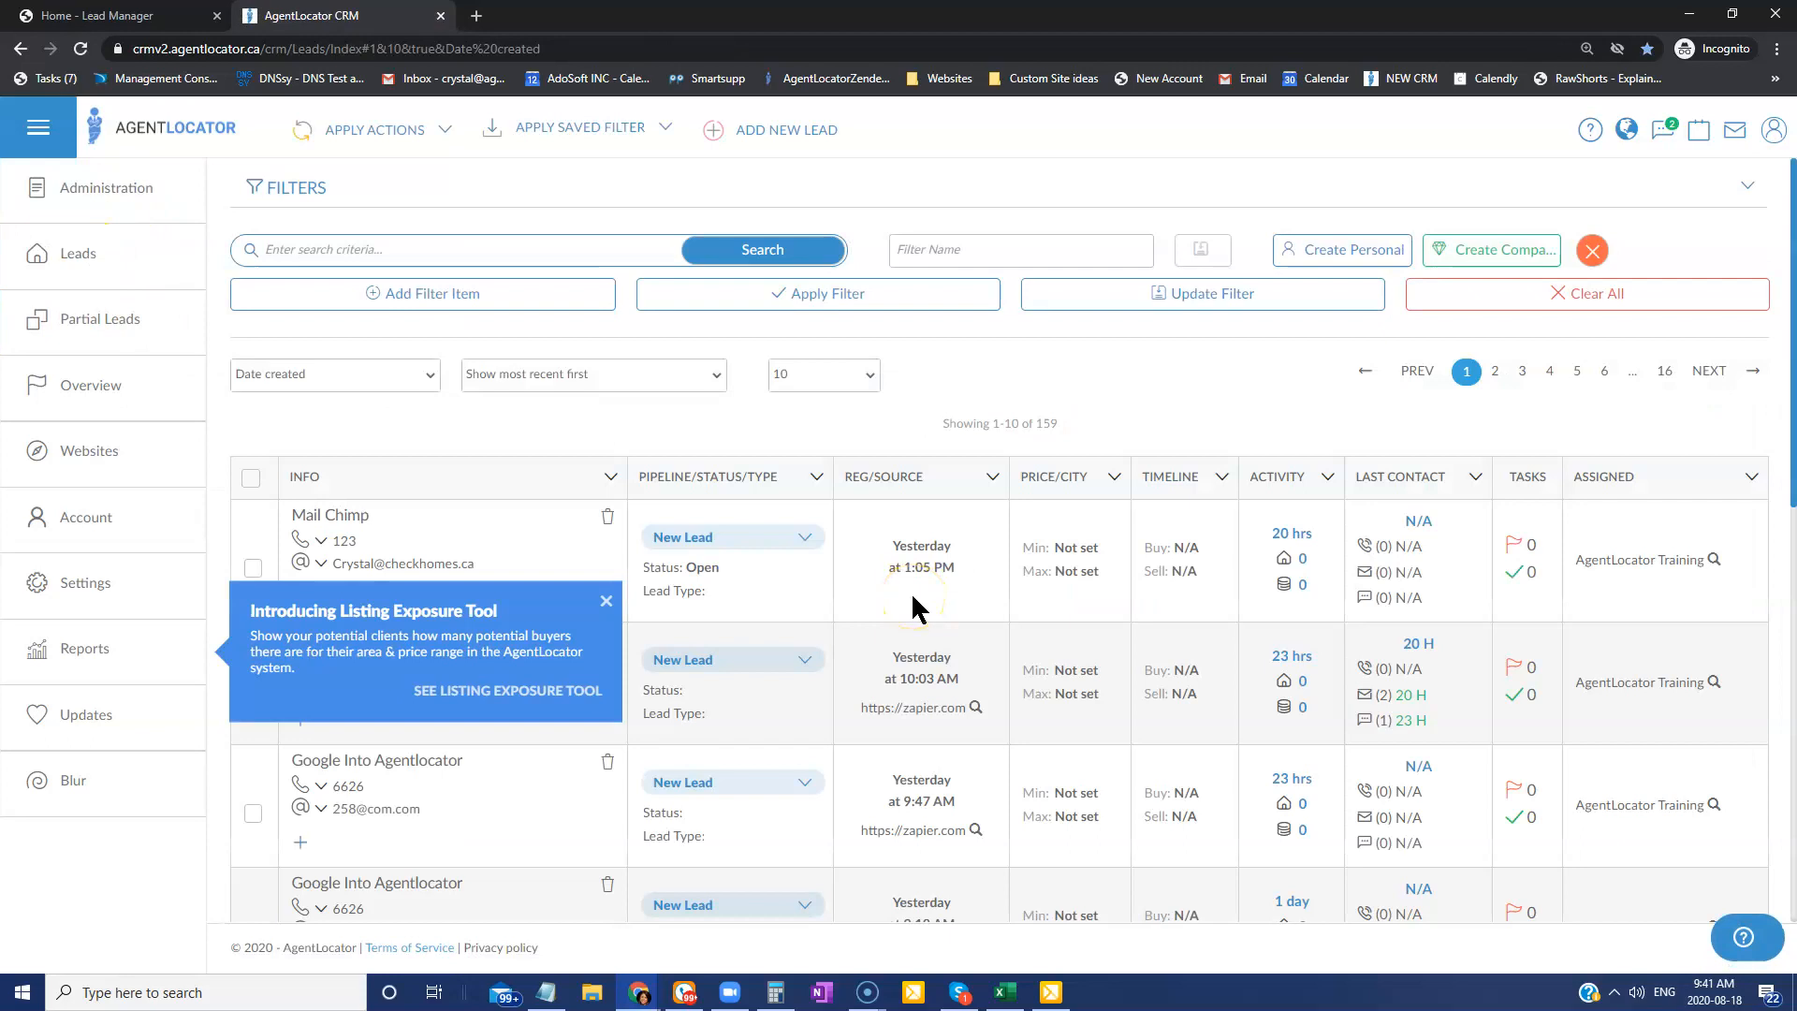
left_click(607, 600)
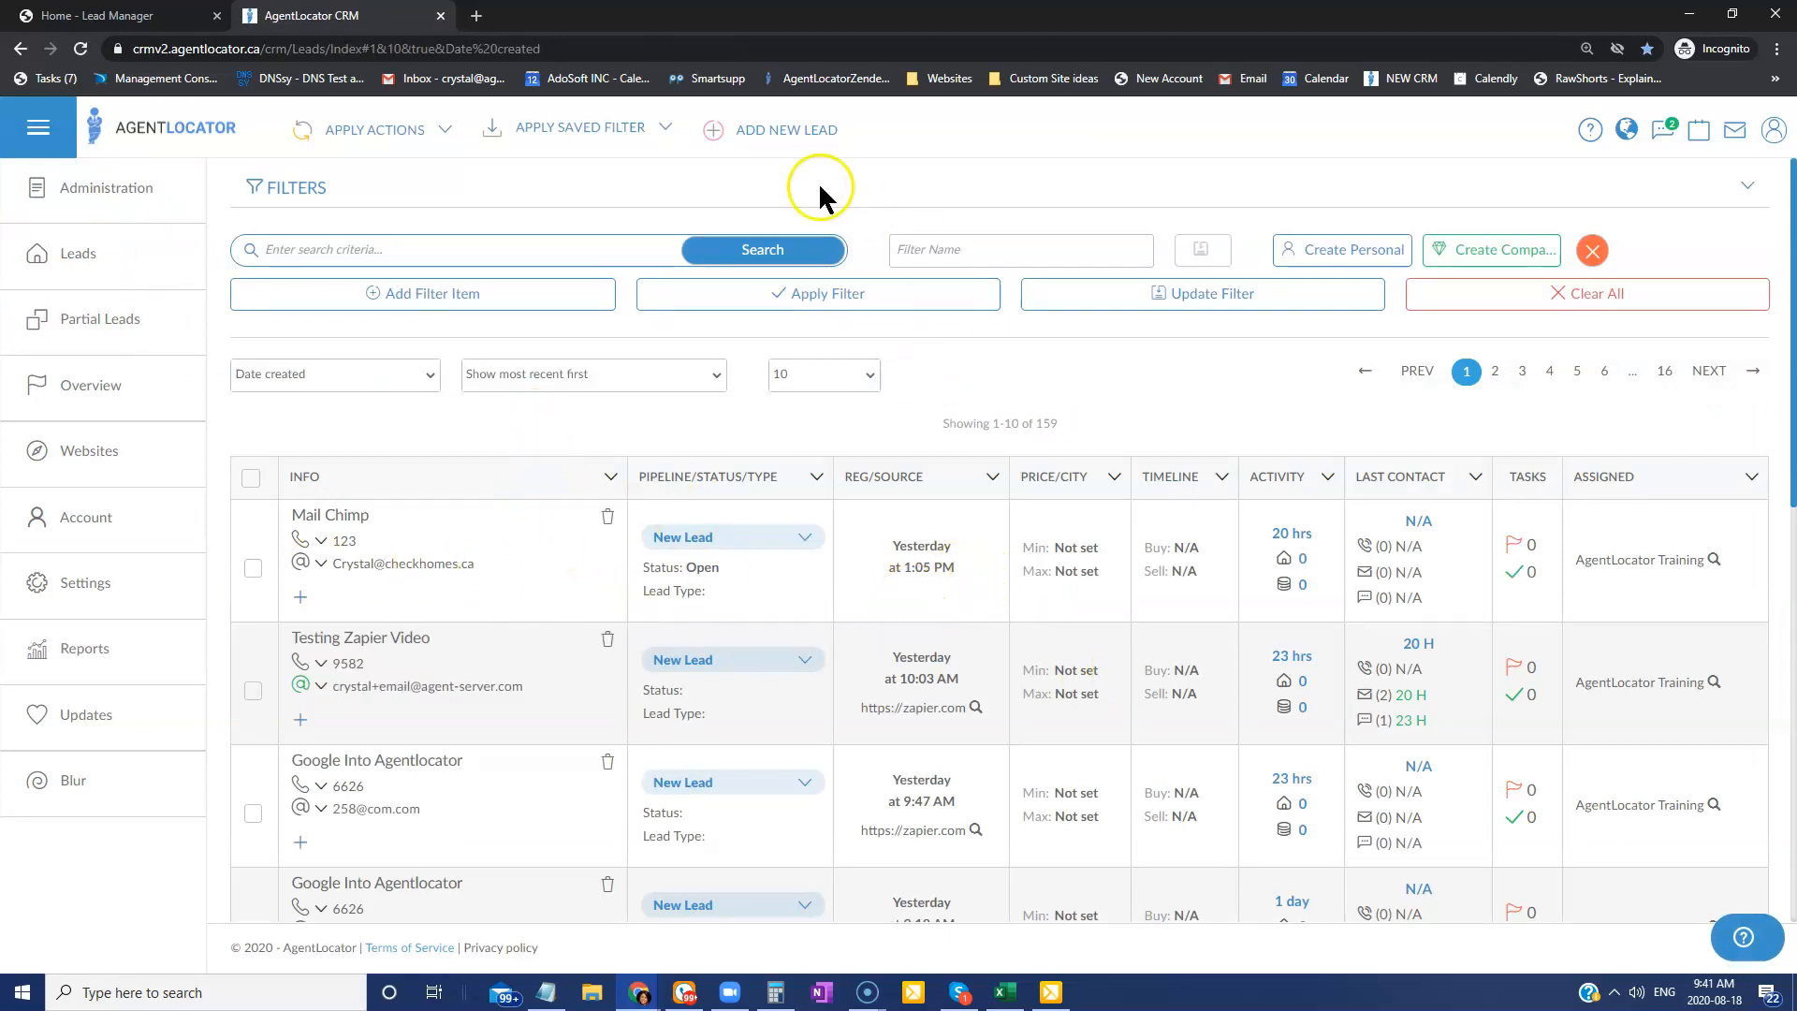
left_click(783, 131)
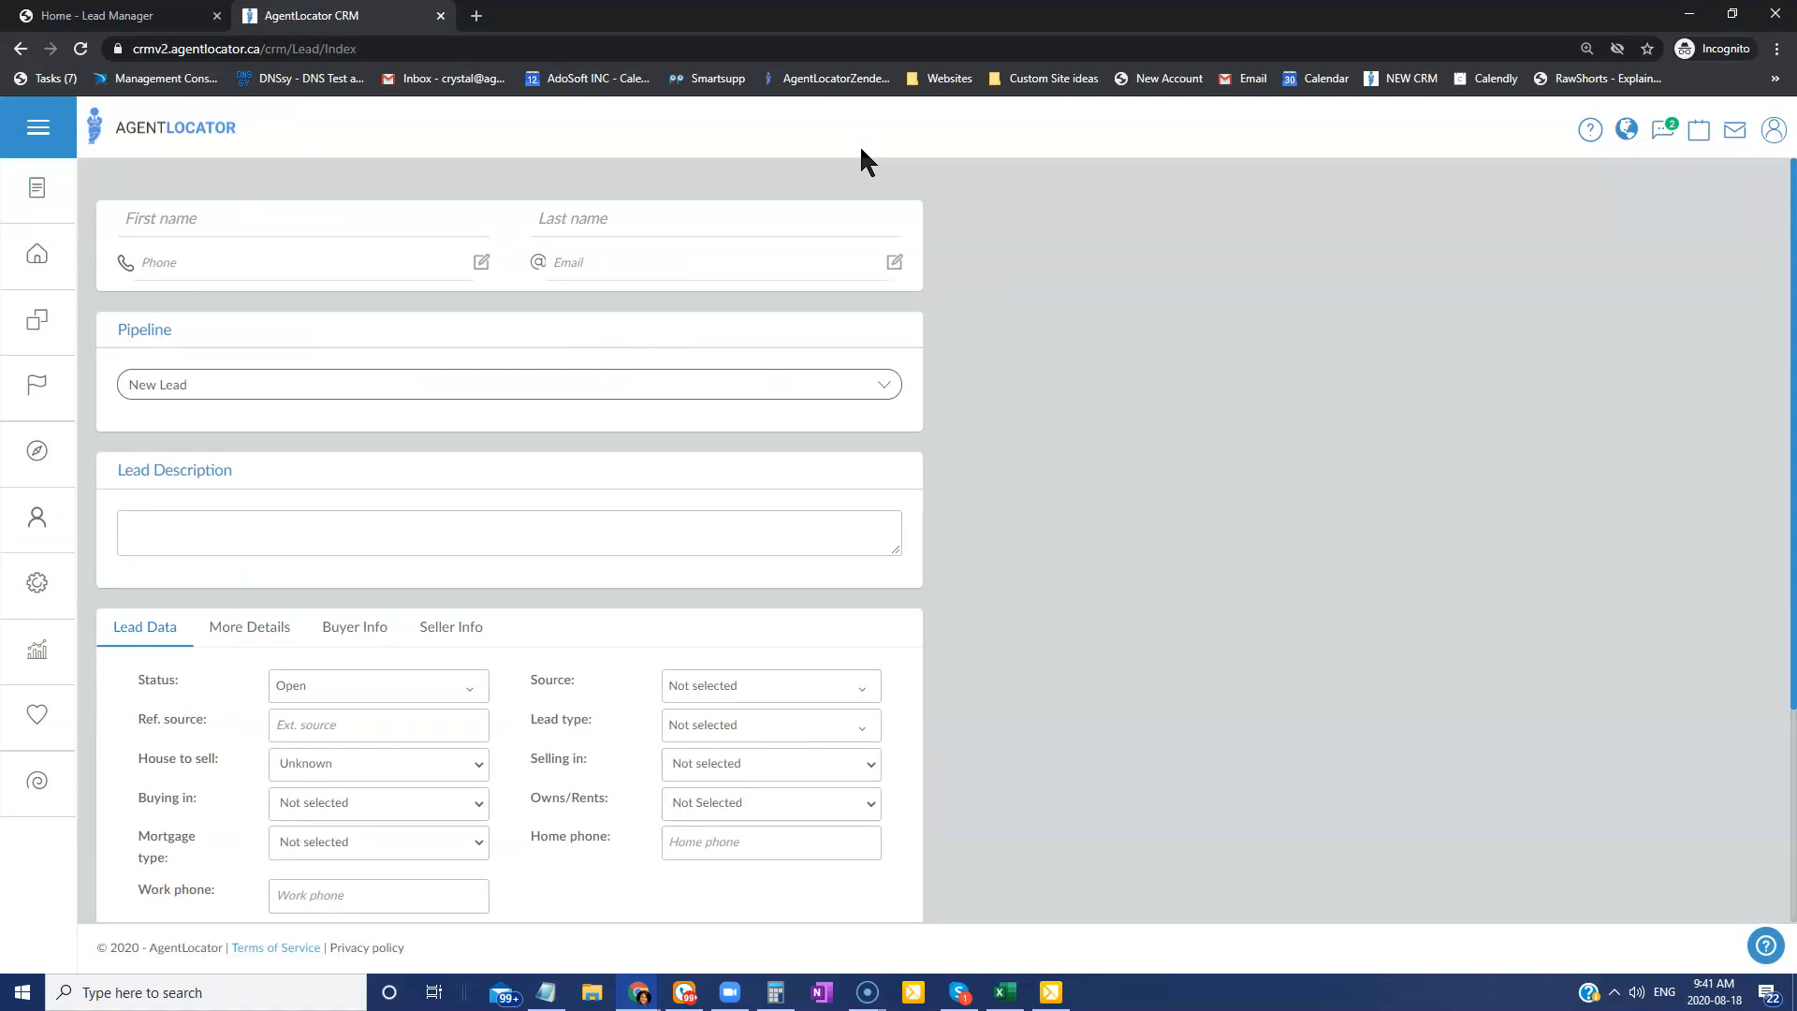
Enter the test lead 'Training on M…' with its phone number and e-mail address, and save it.
left_click(323, 216)
type("Training on")
key("Tab")
type("M")
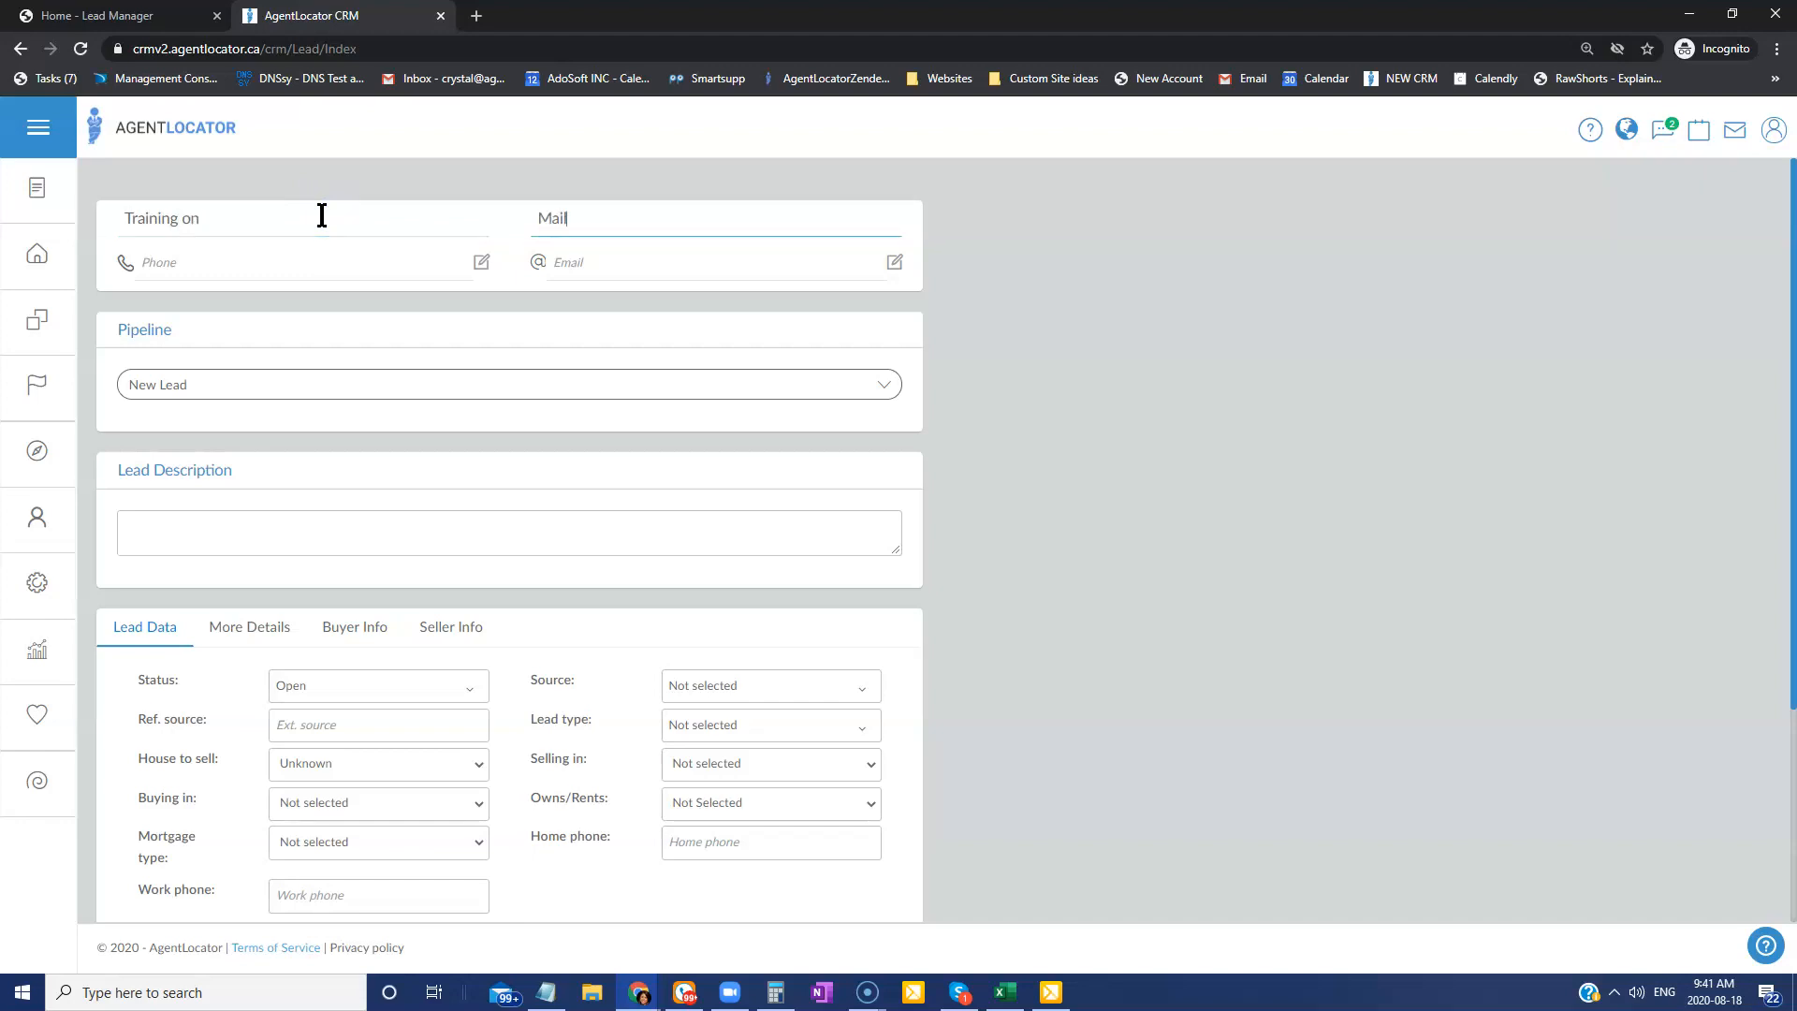
key("Tab")
type("1")
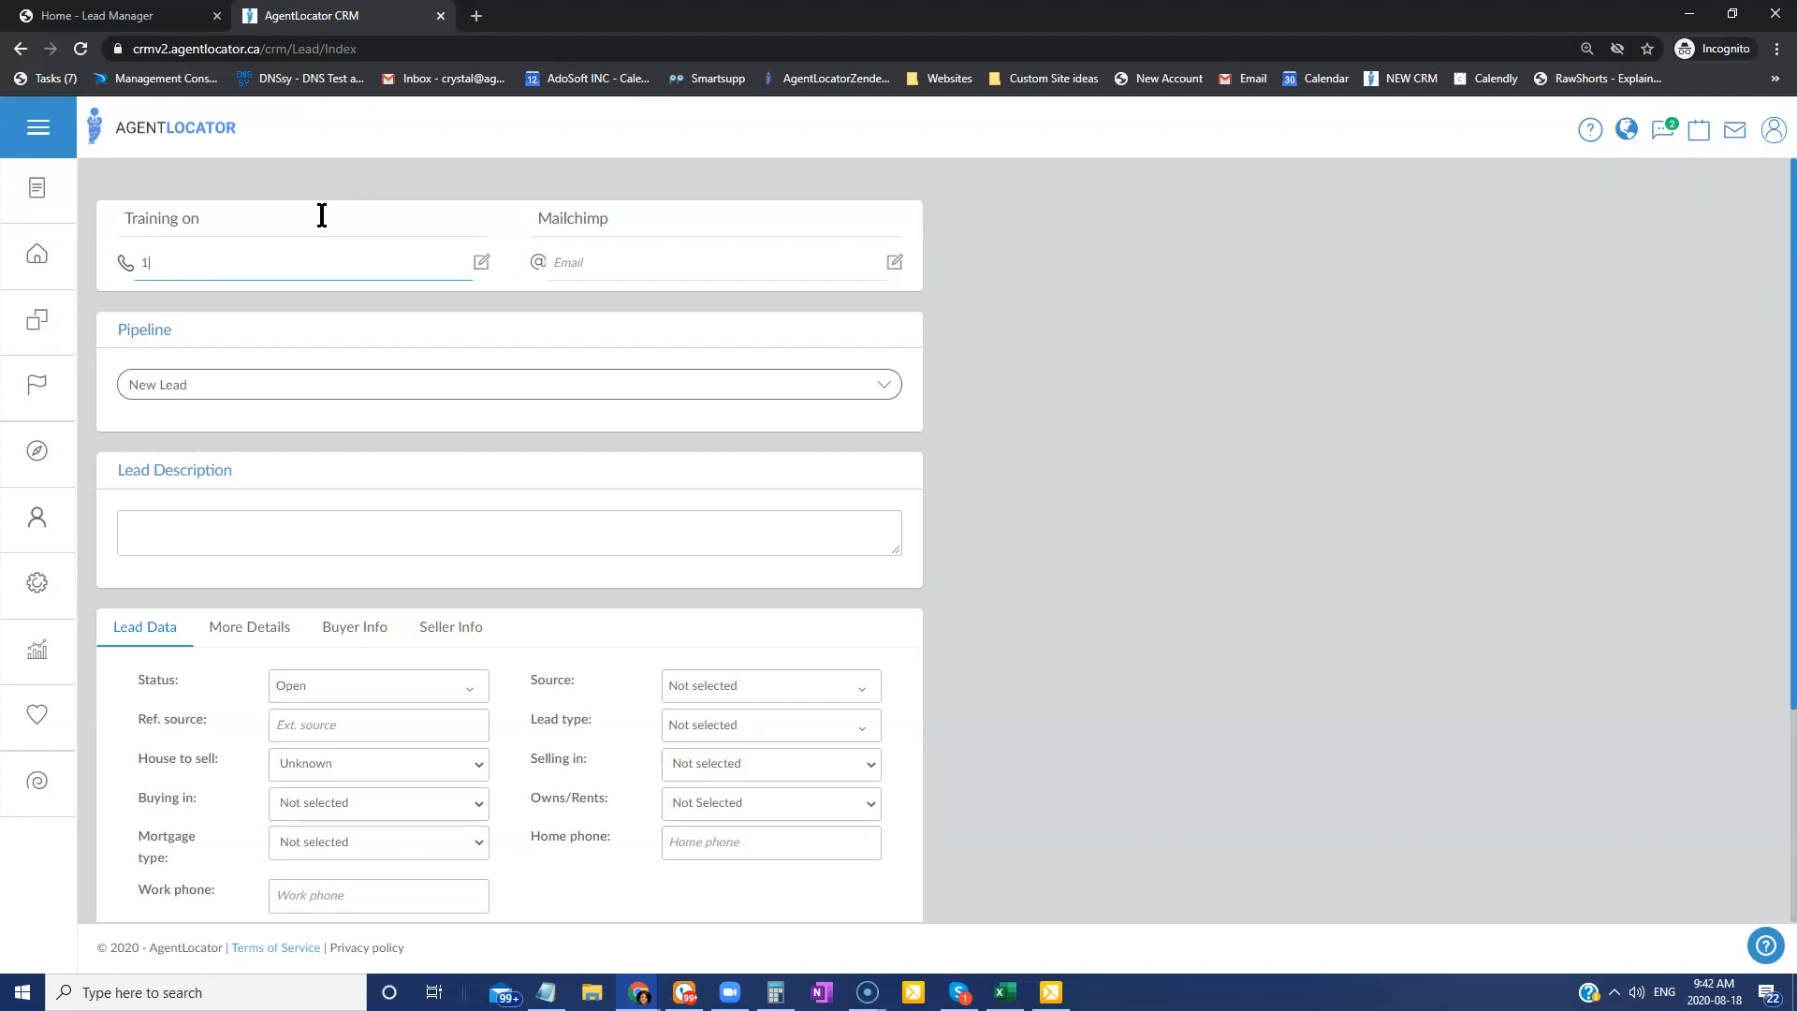
key("Tab")
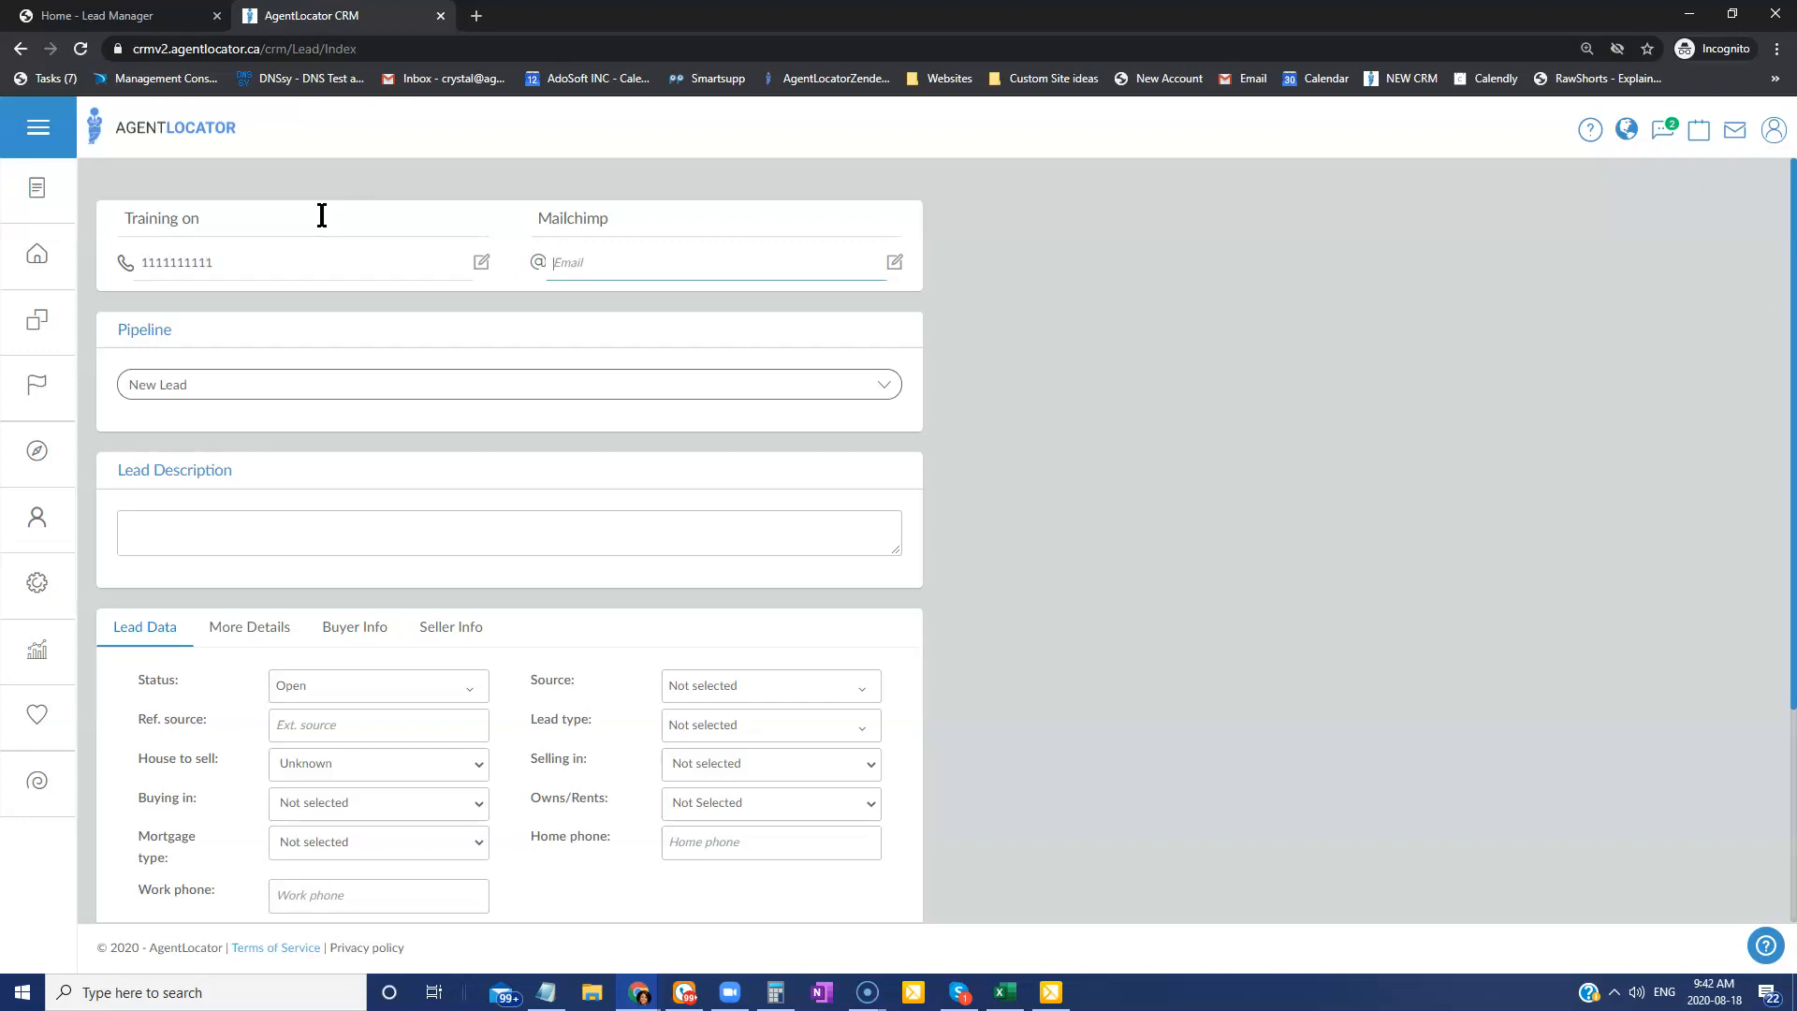
scroll(734, 609, "down", 3)
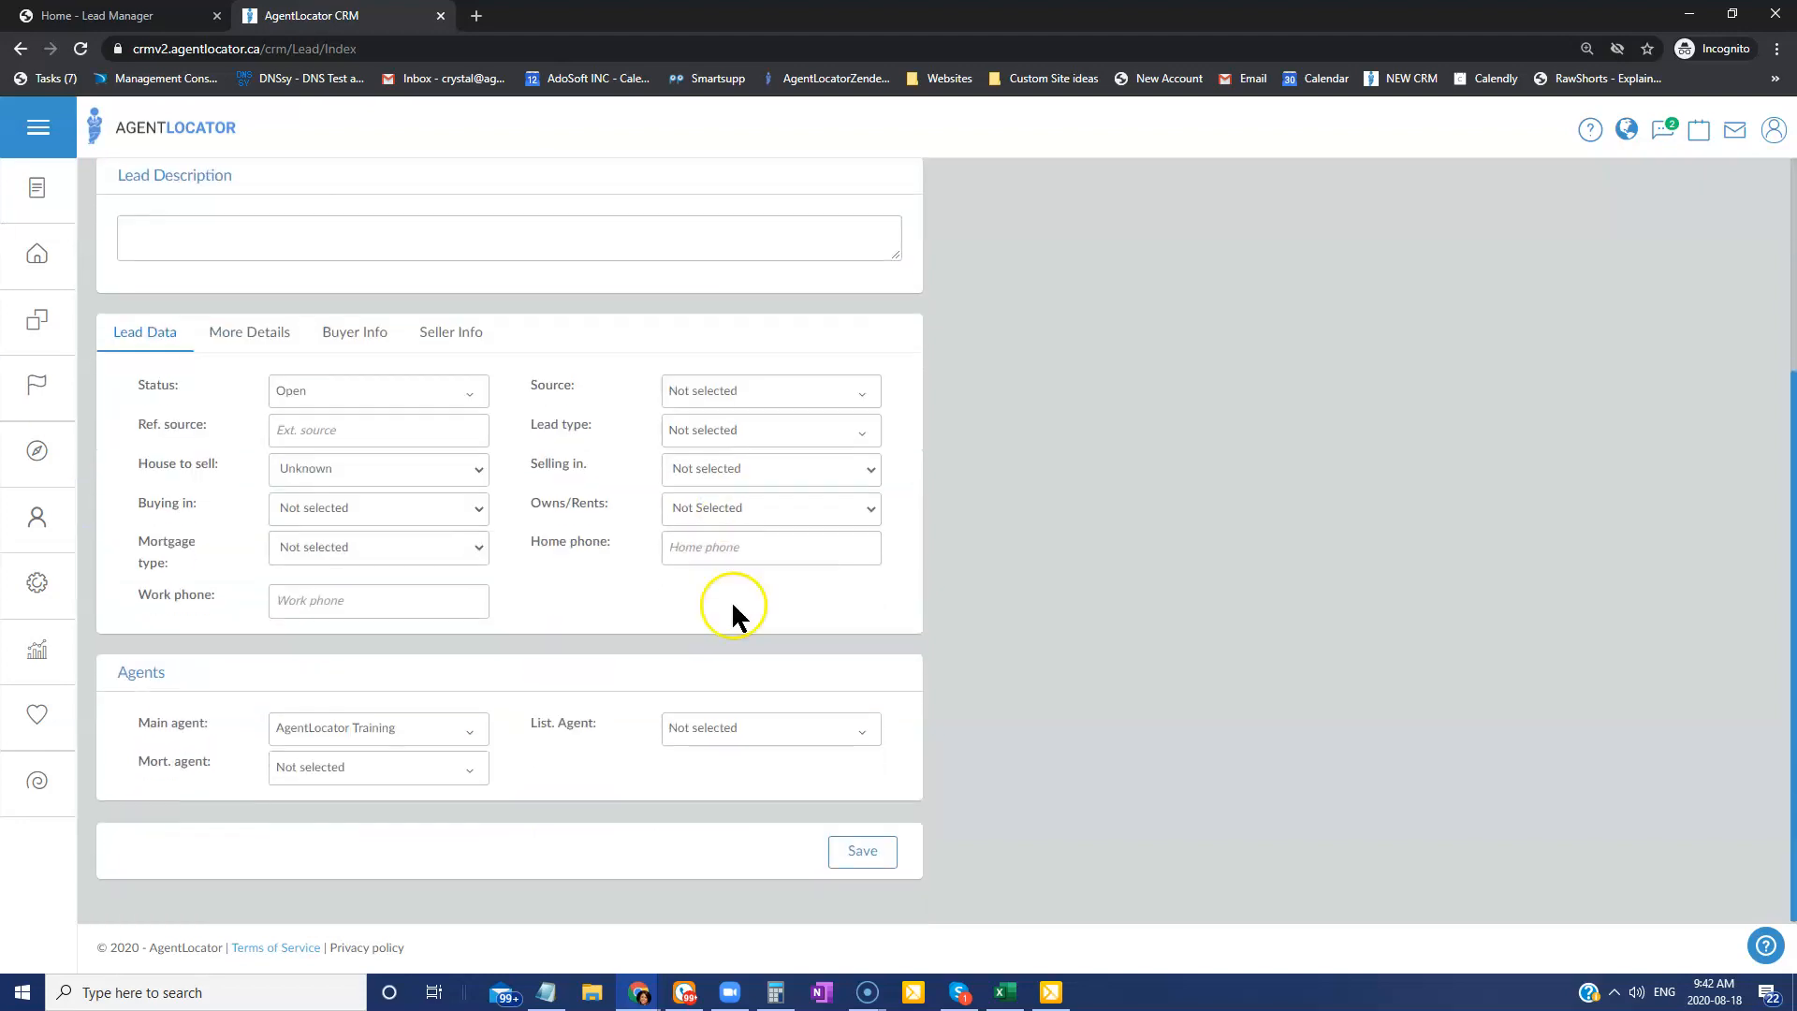
left_click(862, 871)
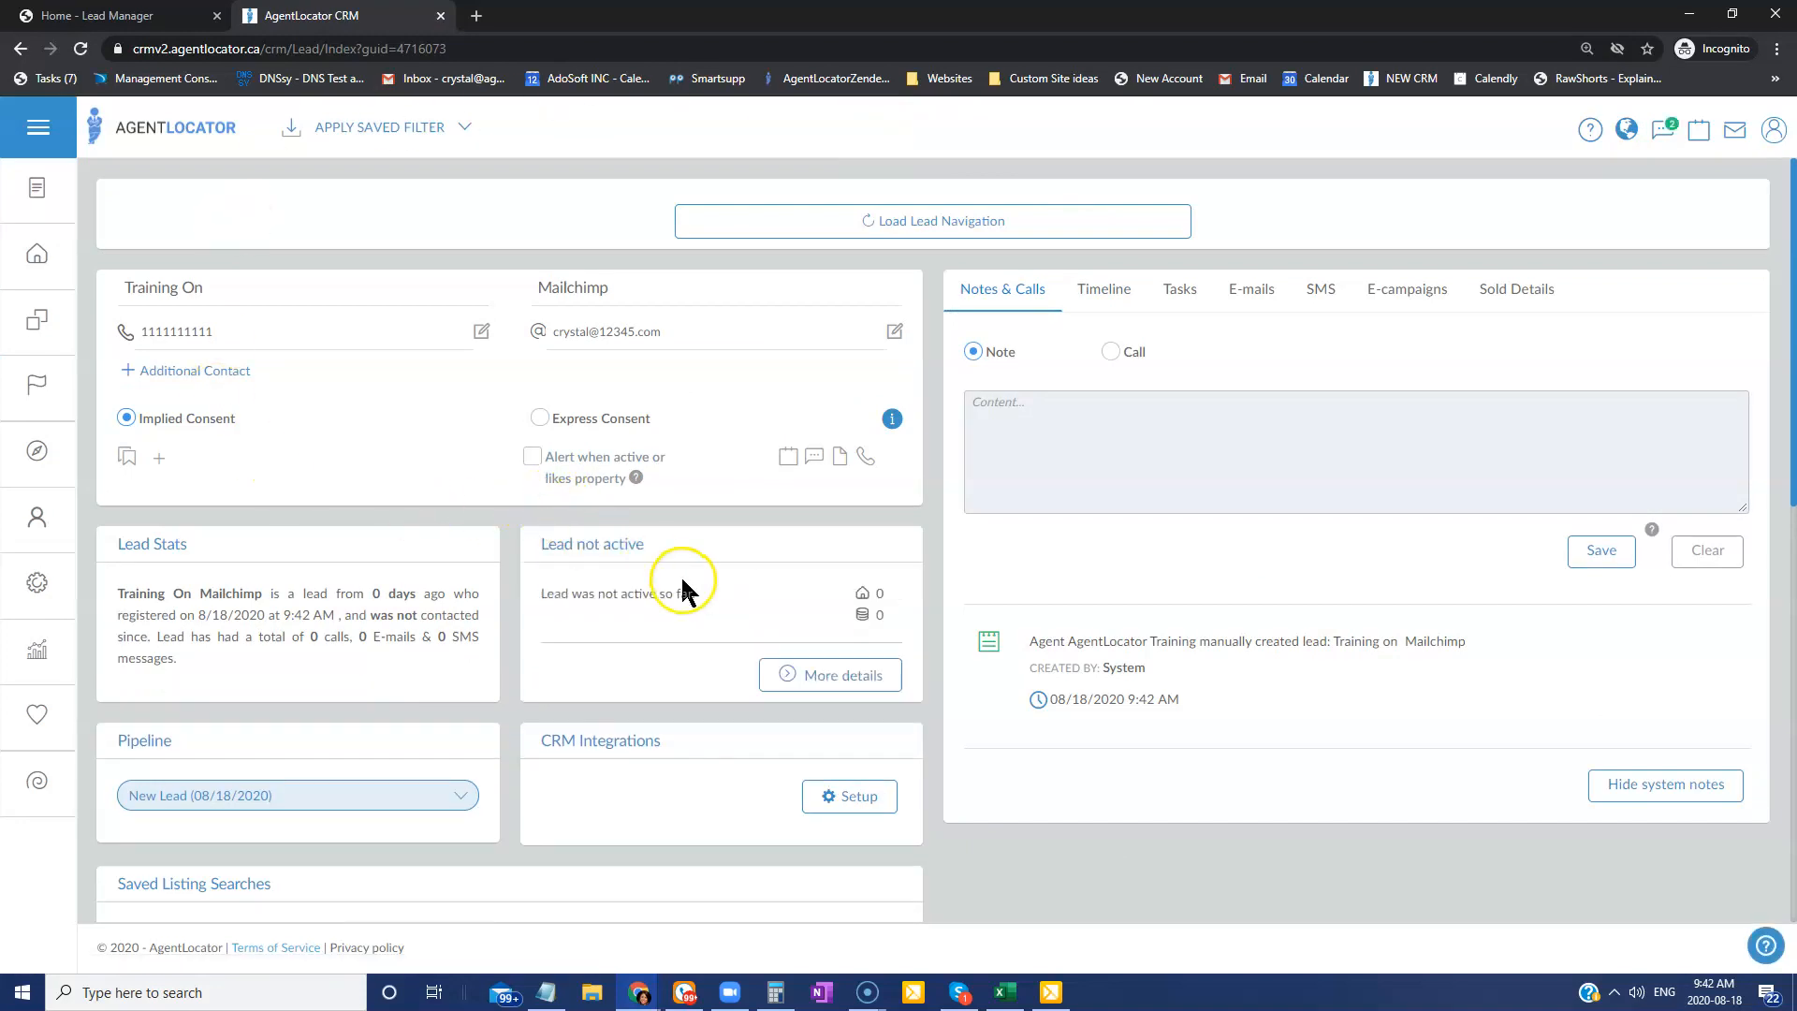
Reload the Mailchimp AgentLocator audience until Training on Mailchimp appears as the third contact.
left_click(1689, 14)
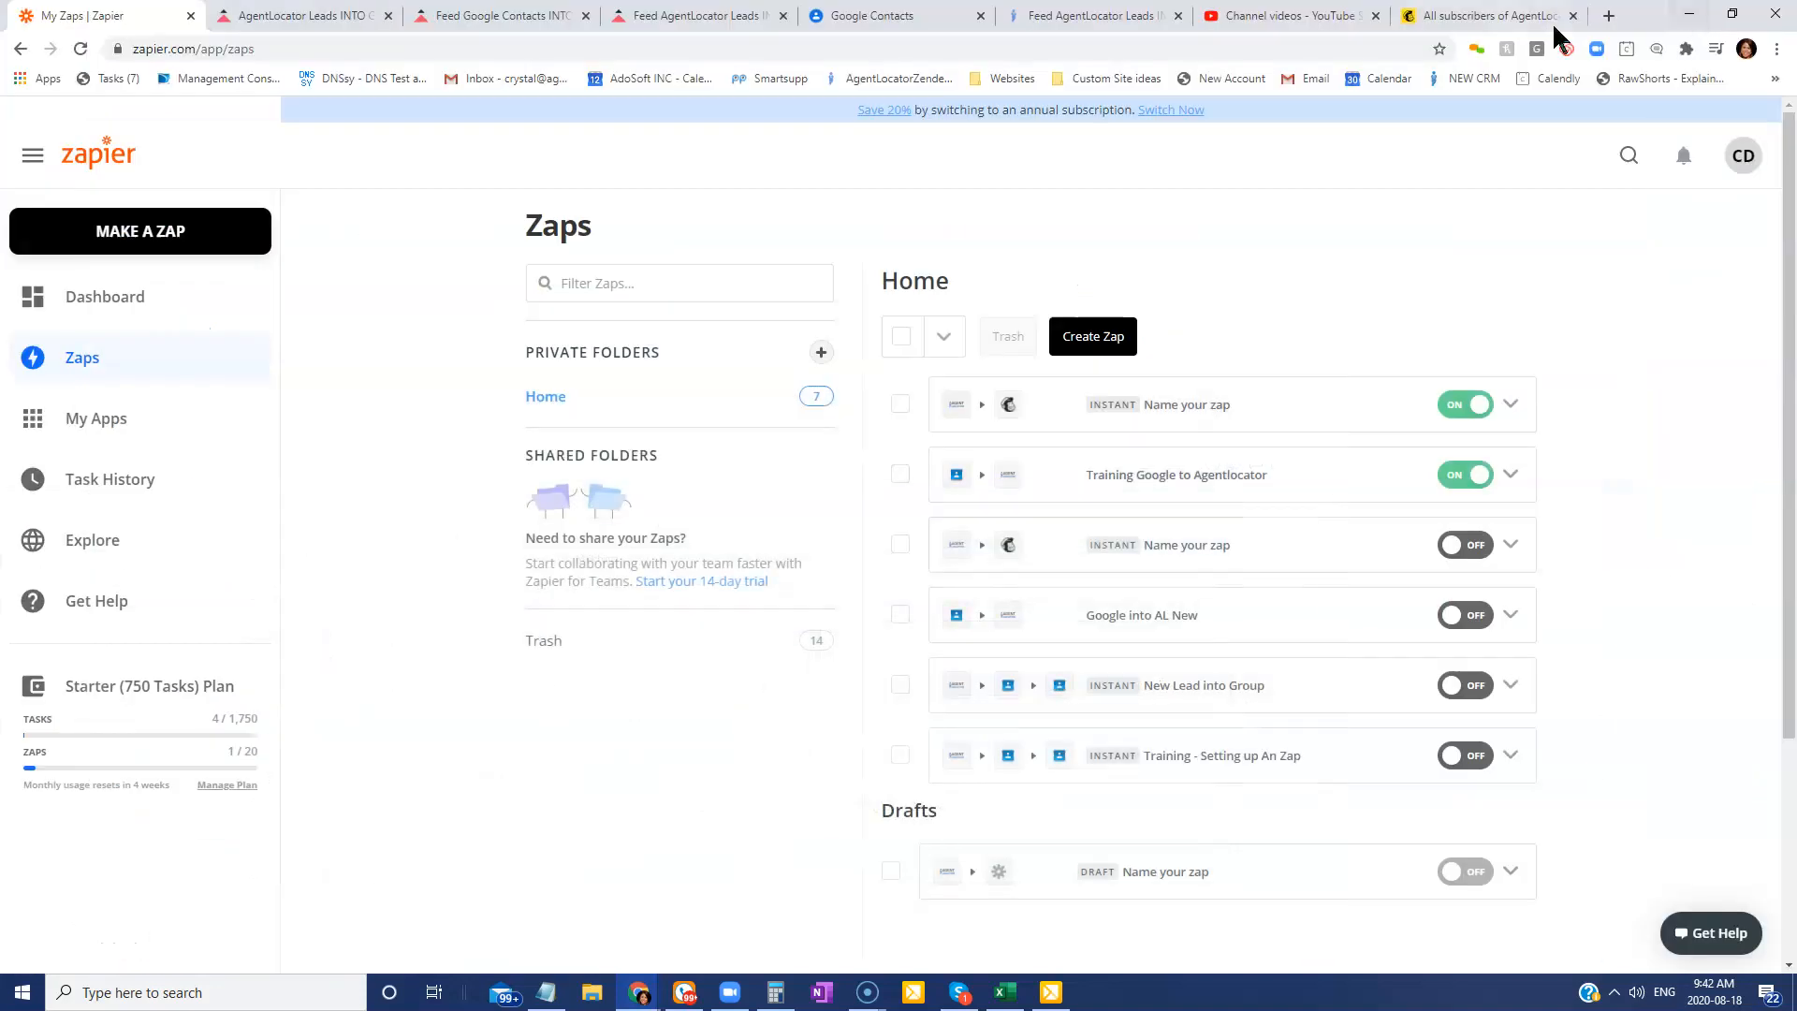
left_click(1496, 13)
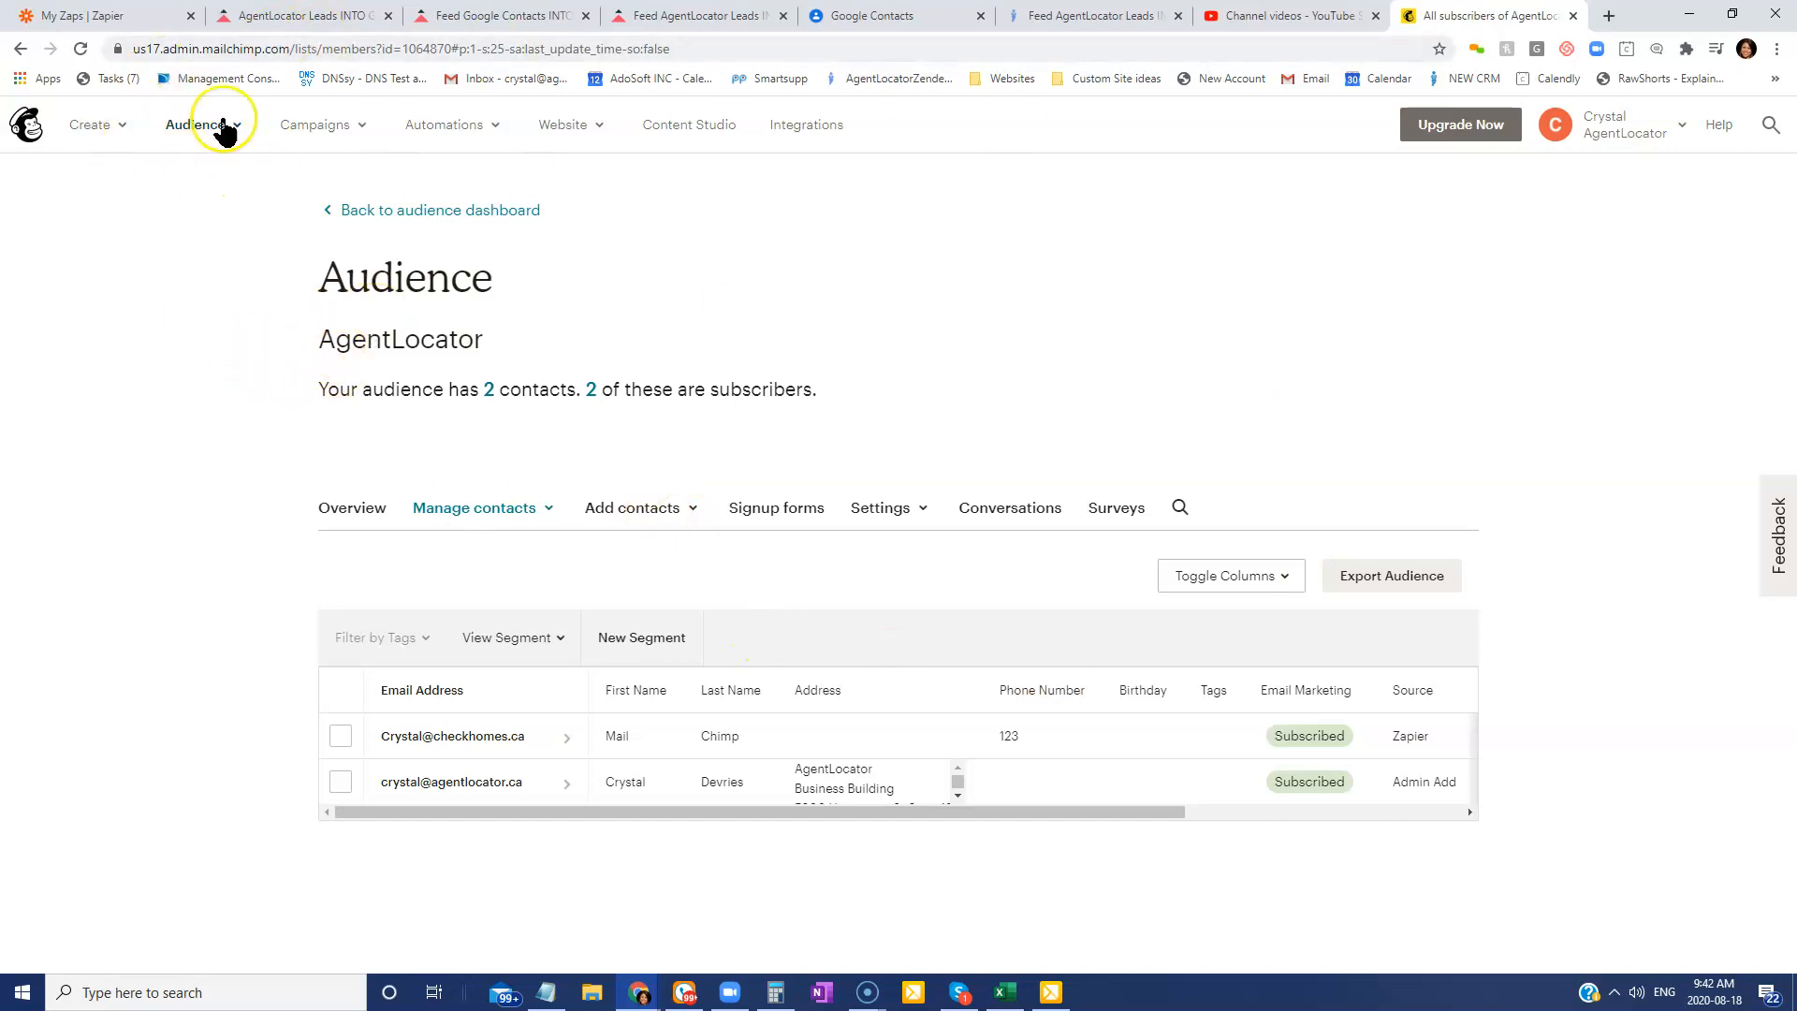
left_click(78, 48)
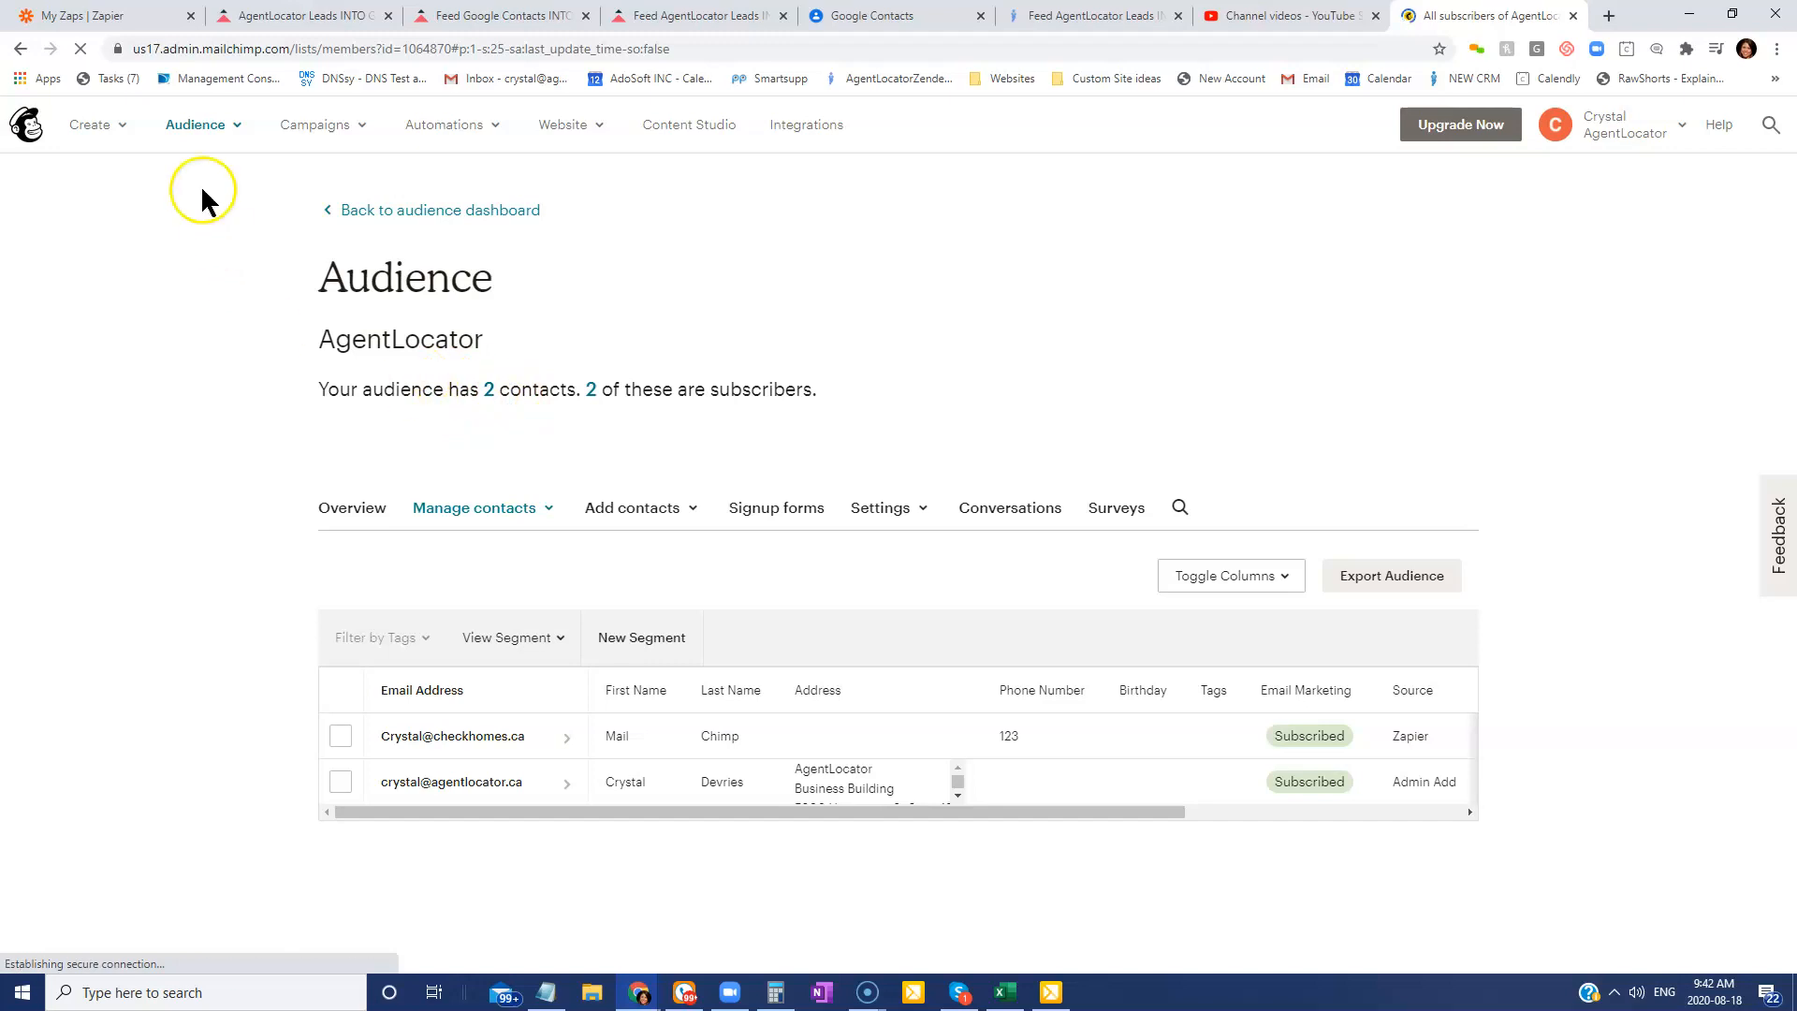
left_click(84, 52)
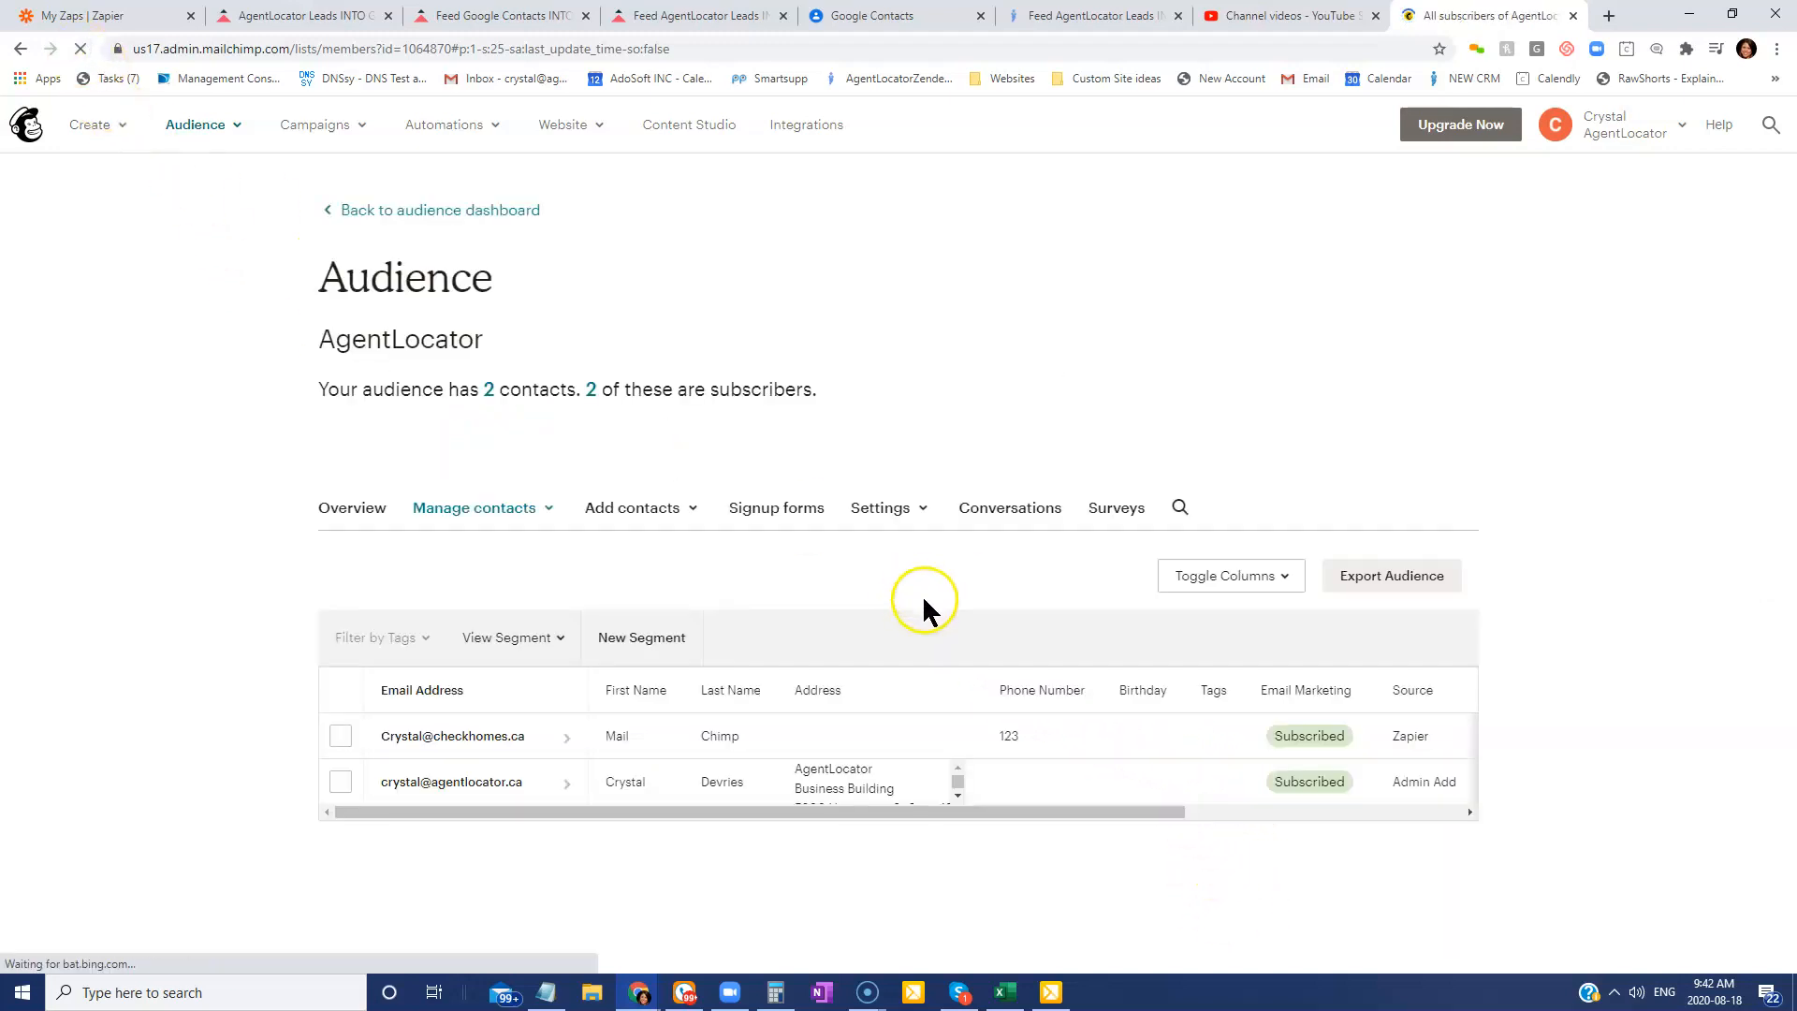
left_click(80, 52)
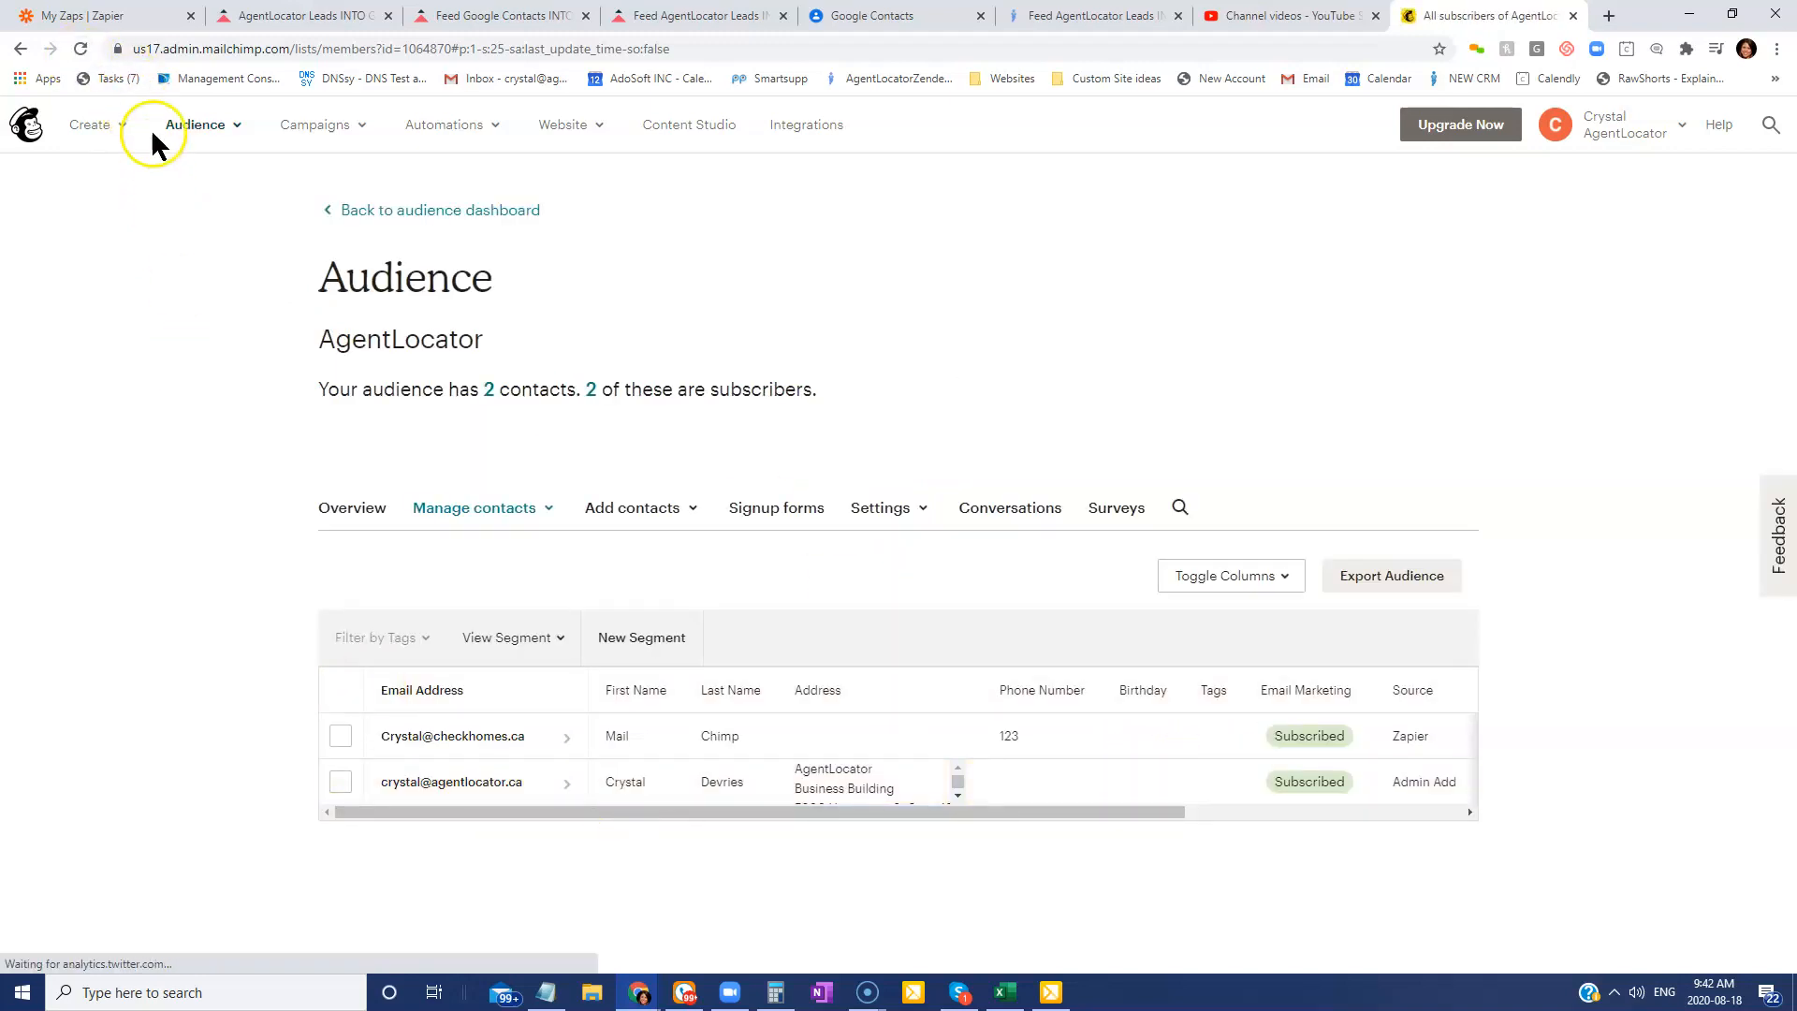
left_click(81, 49)
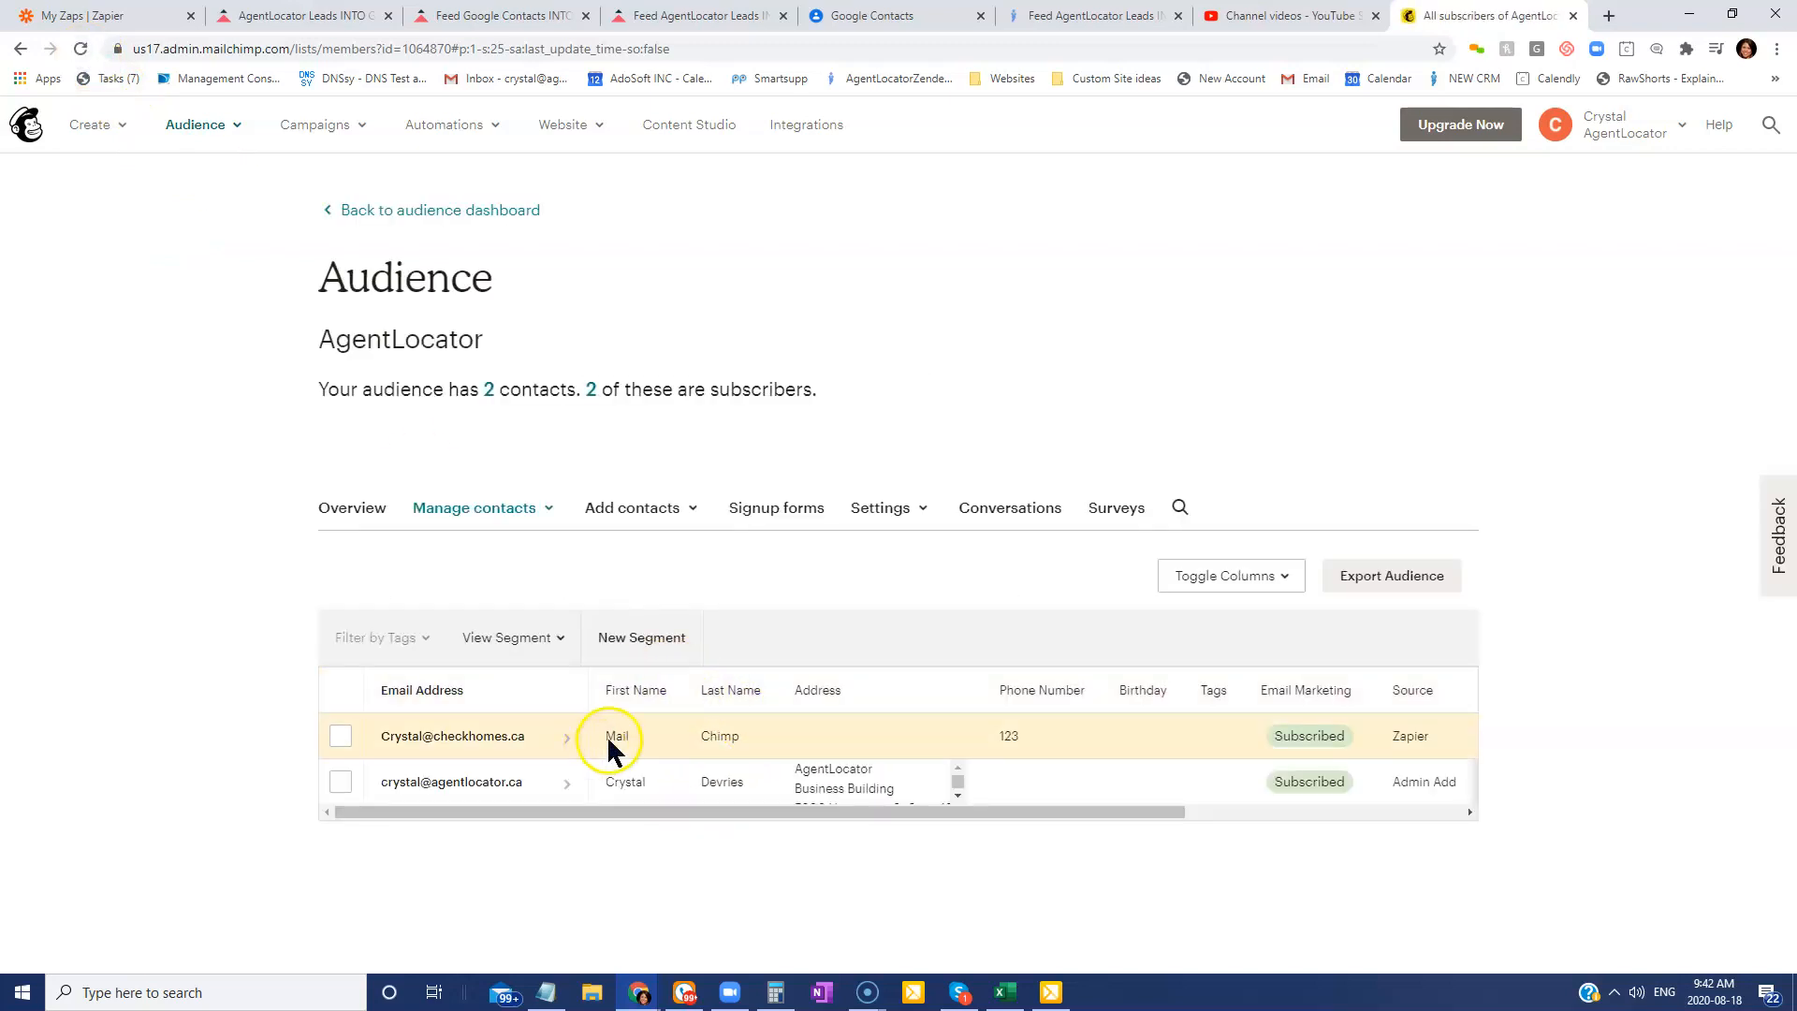
left_click(82, 49)
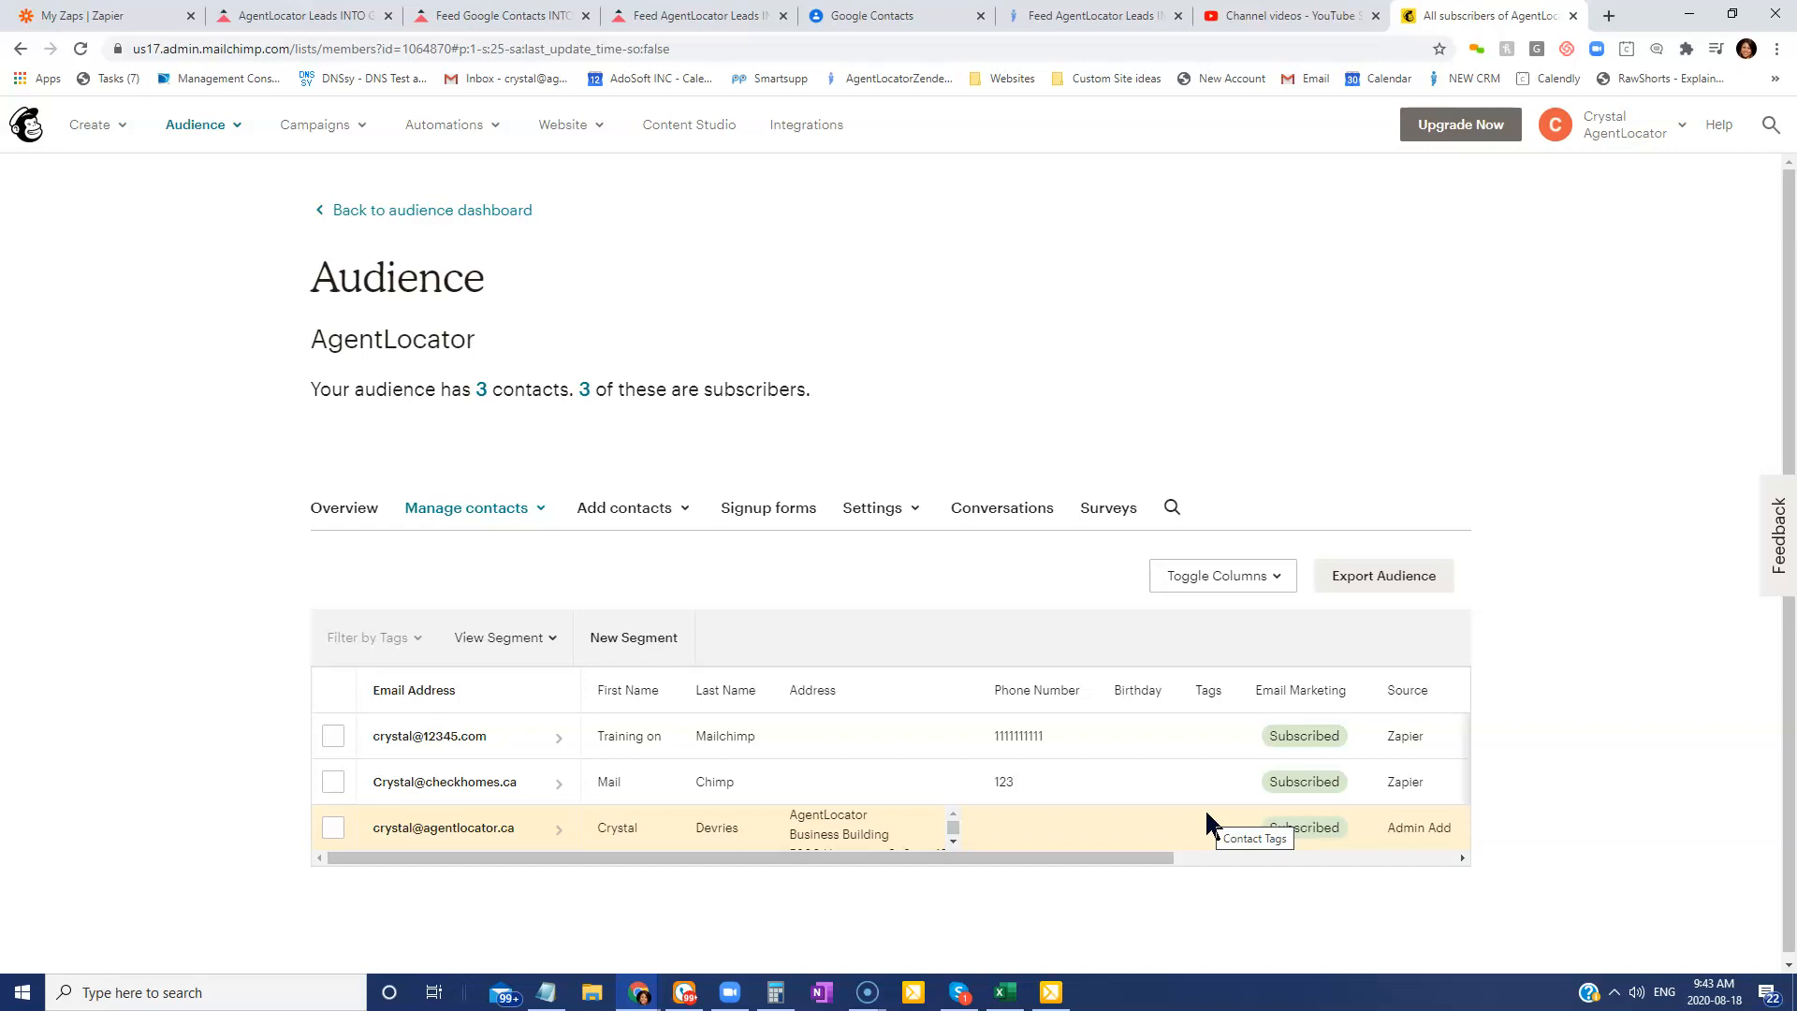
mouse_move(866, 994)
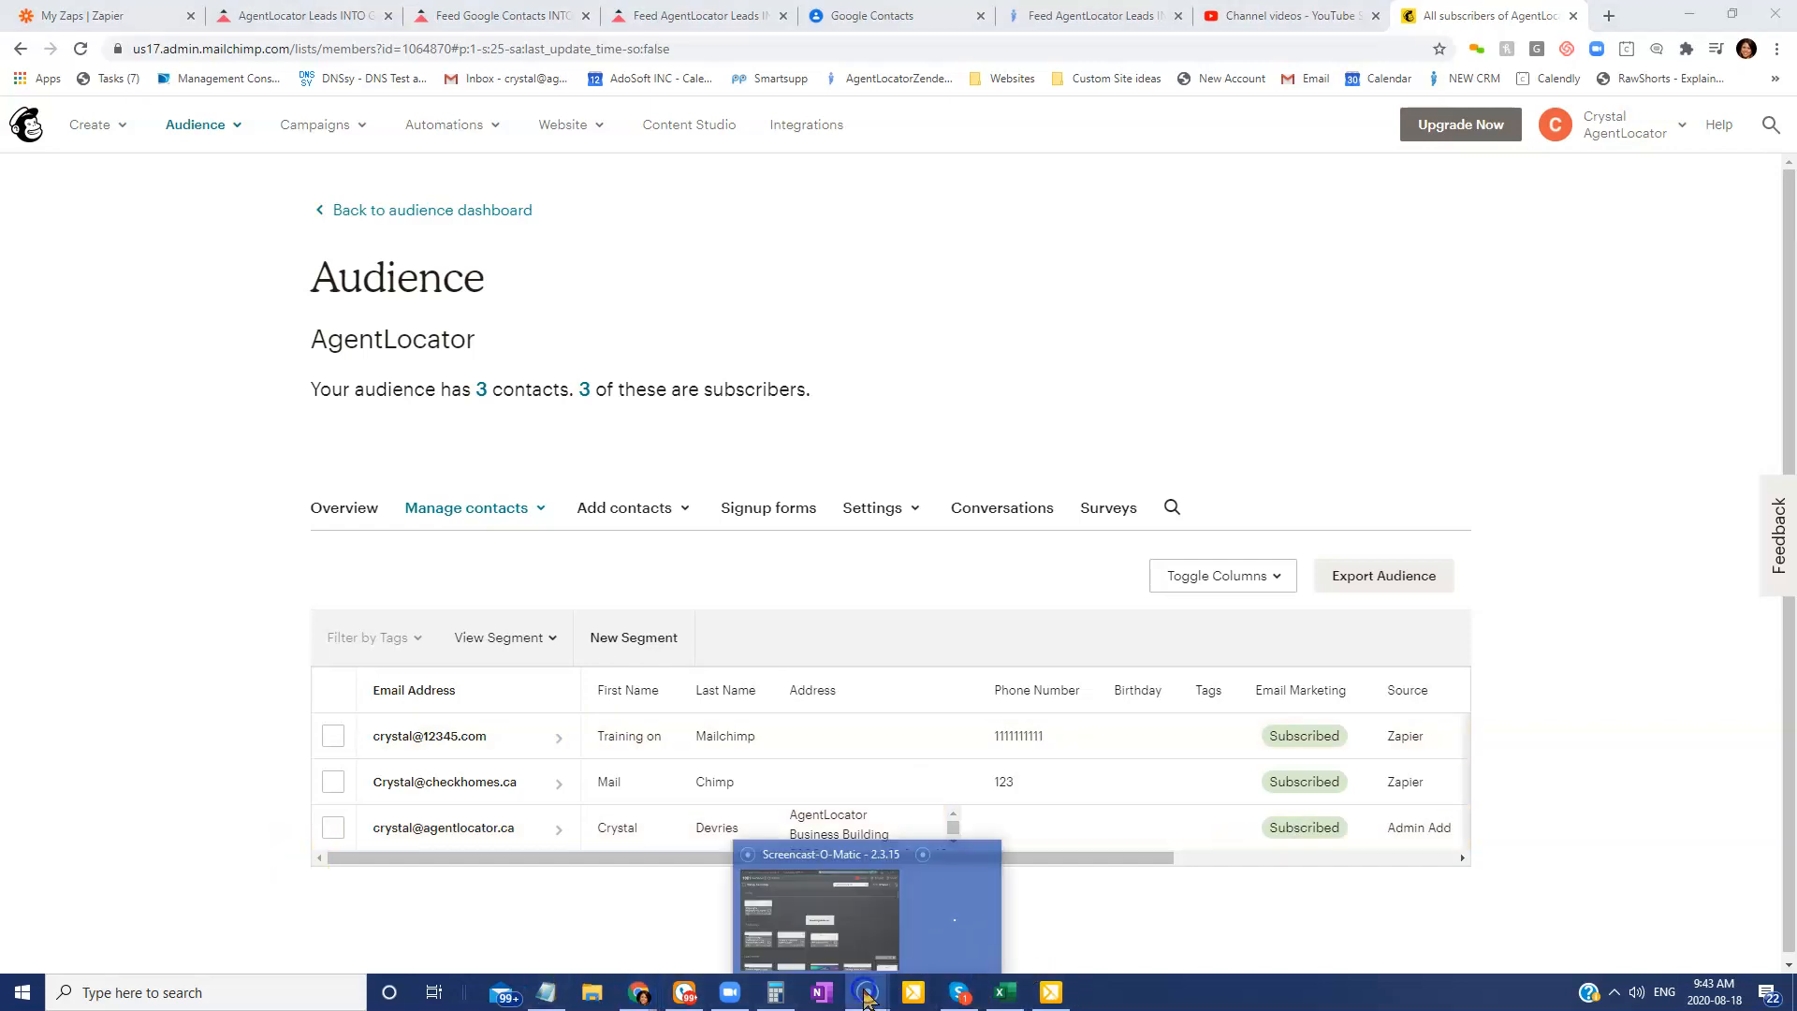